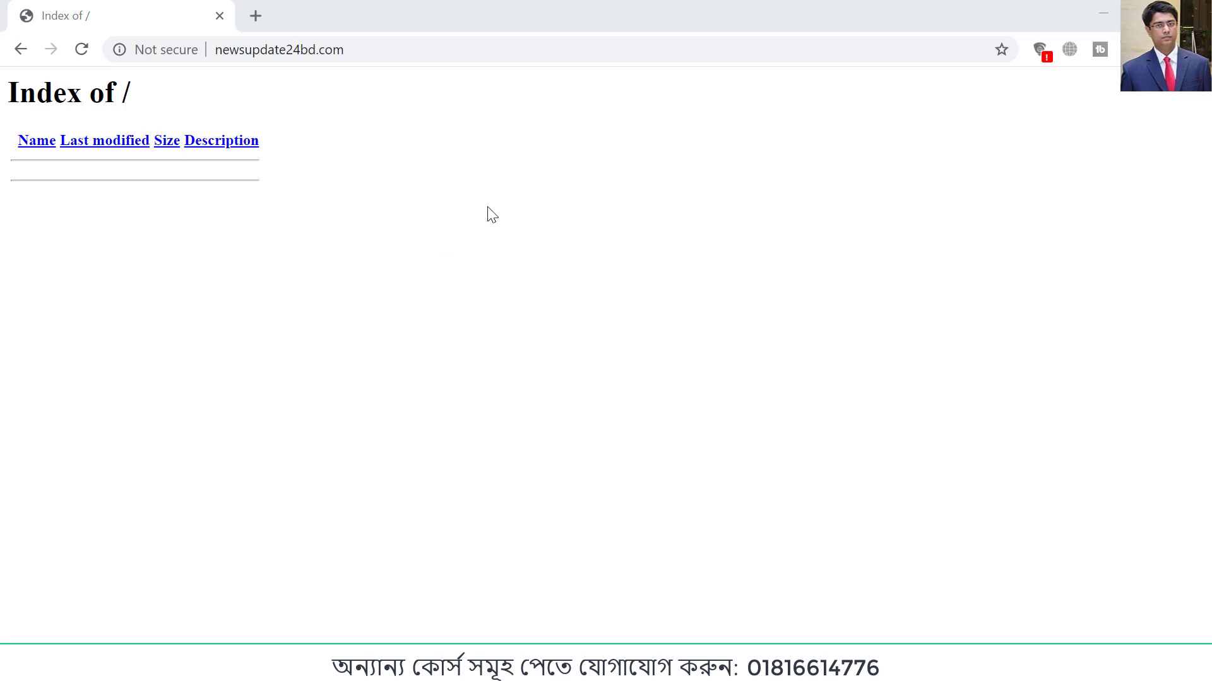
Step: Copy the newsupdate24bd.com address and open its /cpanel page in a new browser tab
left_click(341, 51)
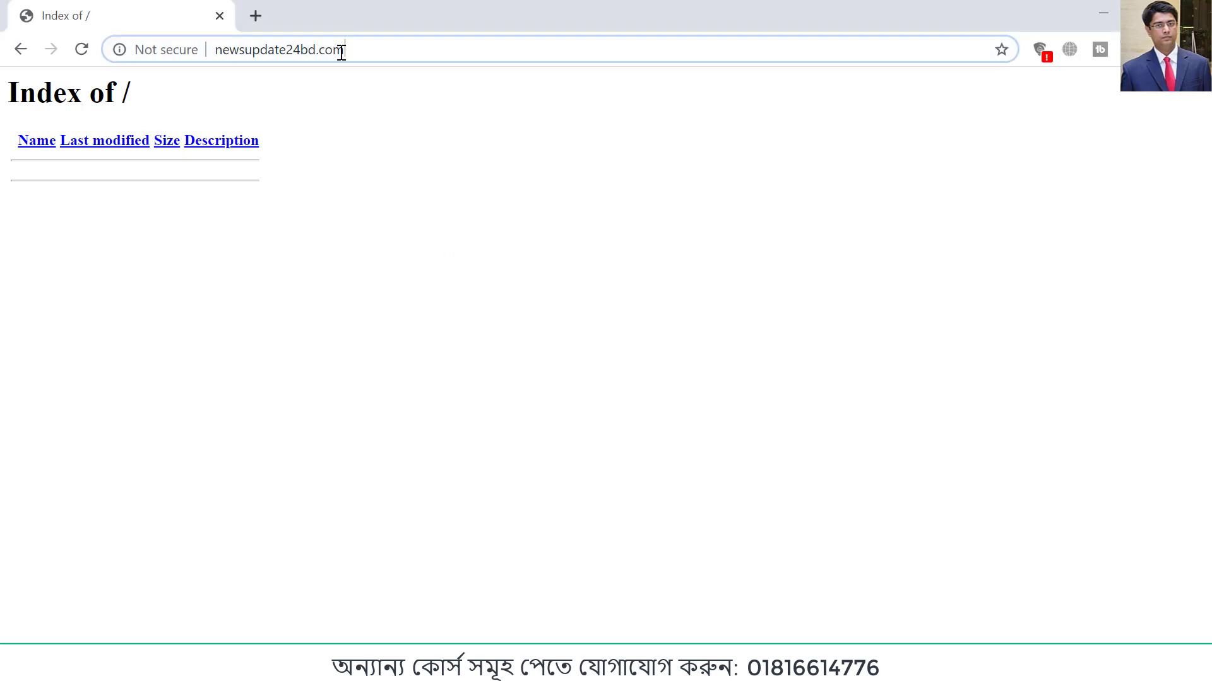
right_click(292, 49)
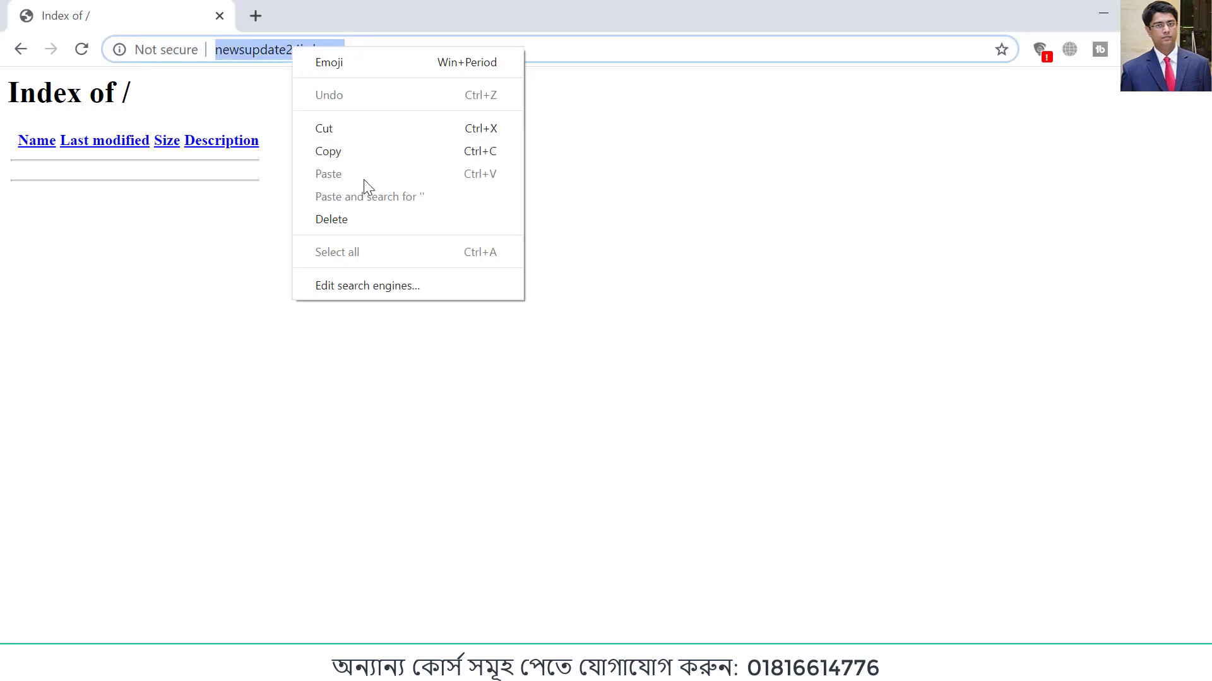
left_click(320, 149)
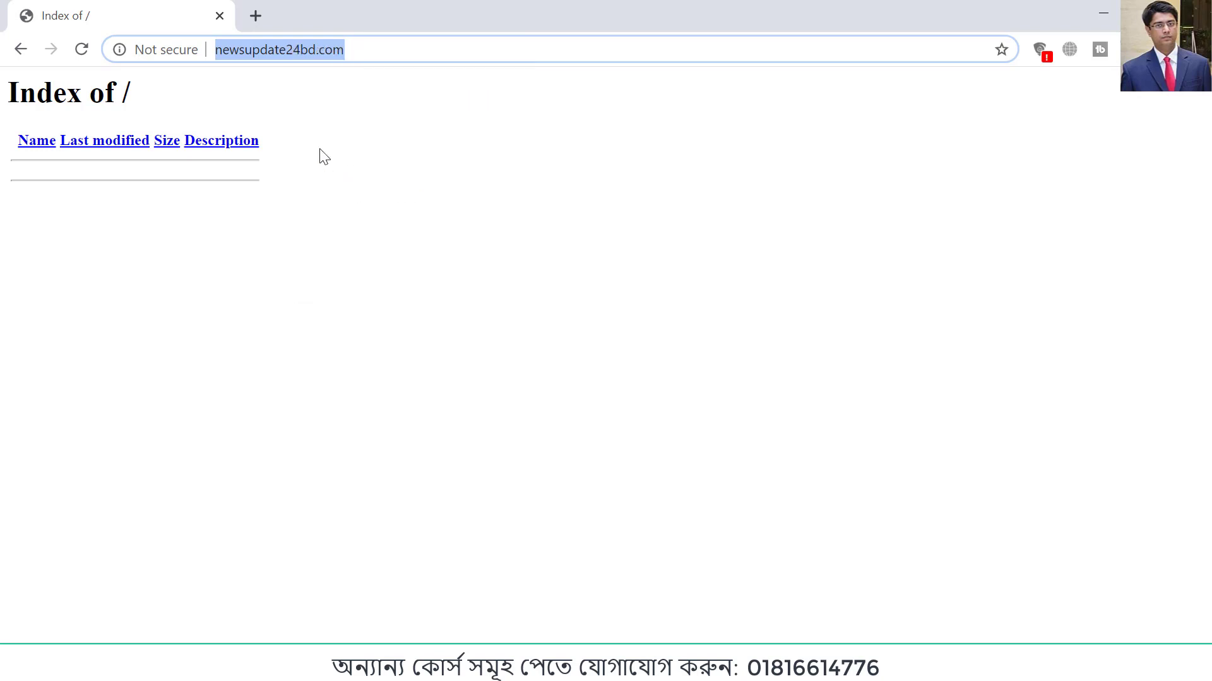
left_click(255, 15)
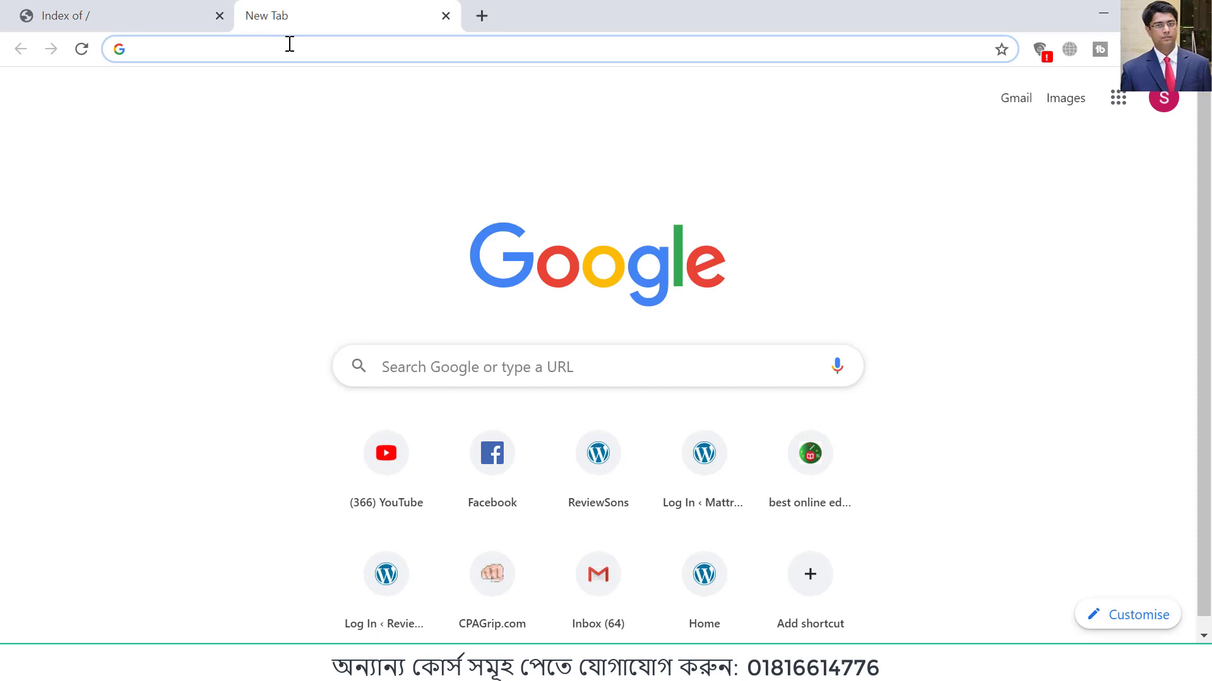
key("ctrl+v")
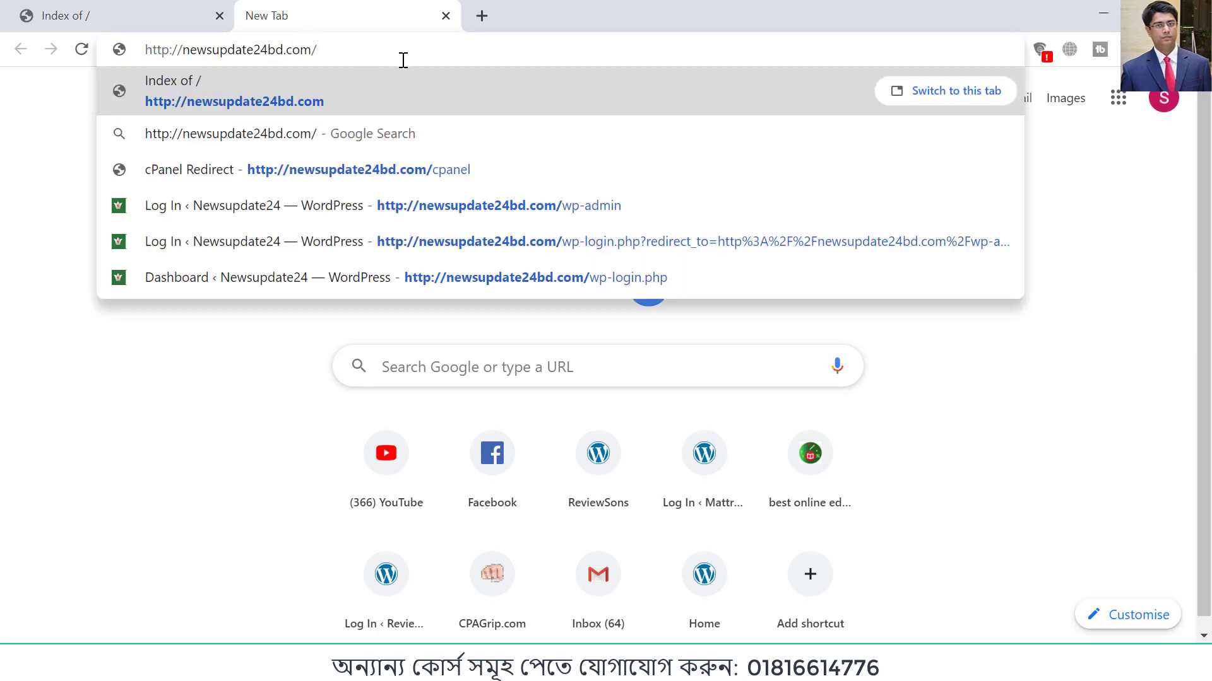
type("cpanel")
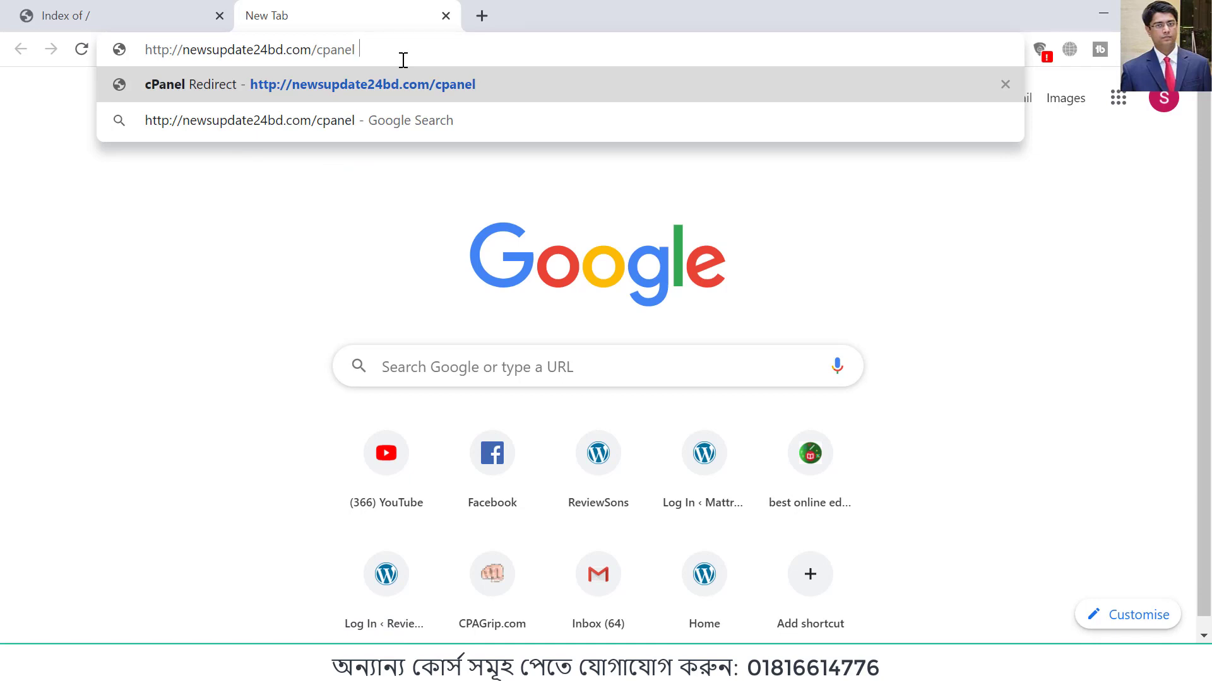
key("Return")
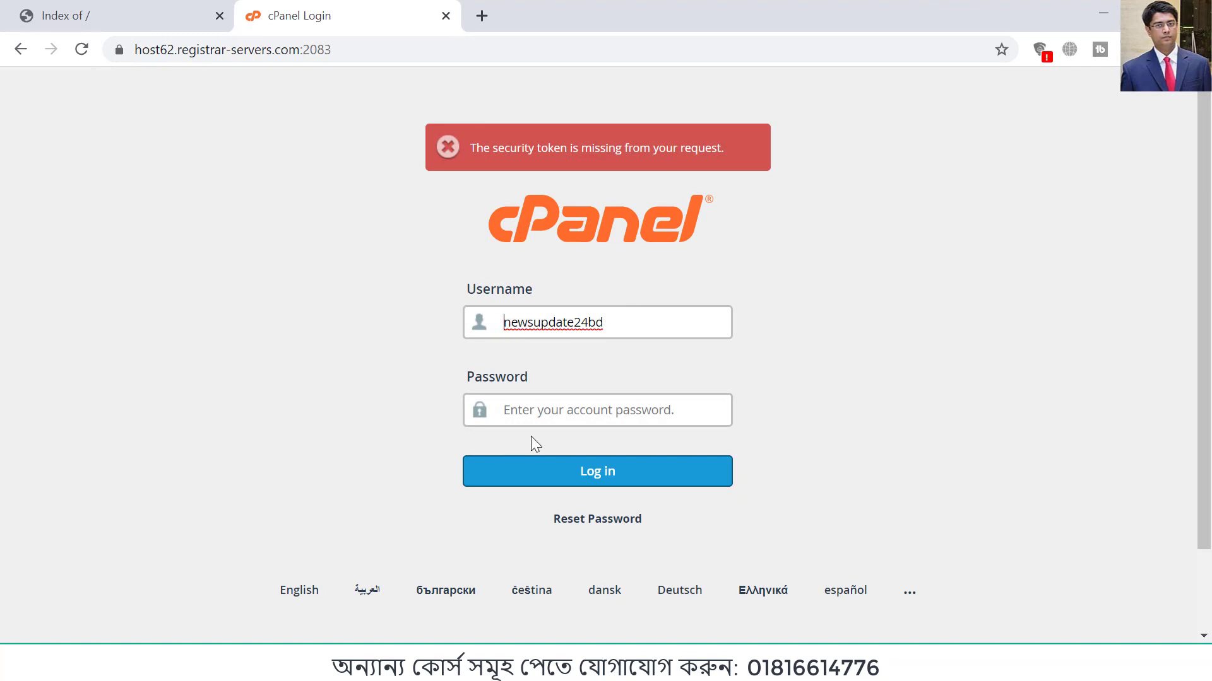
Step: Enter the cPanel account password and log in
left_click(568, 407)
type("•••••••")
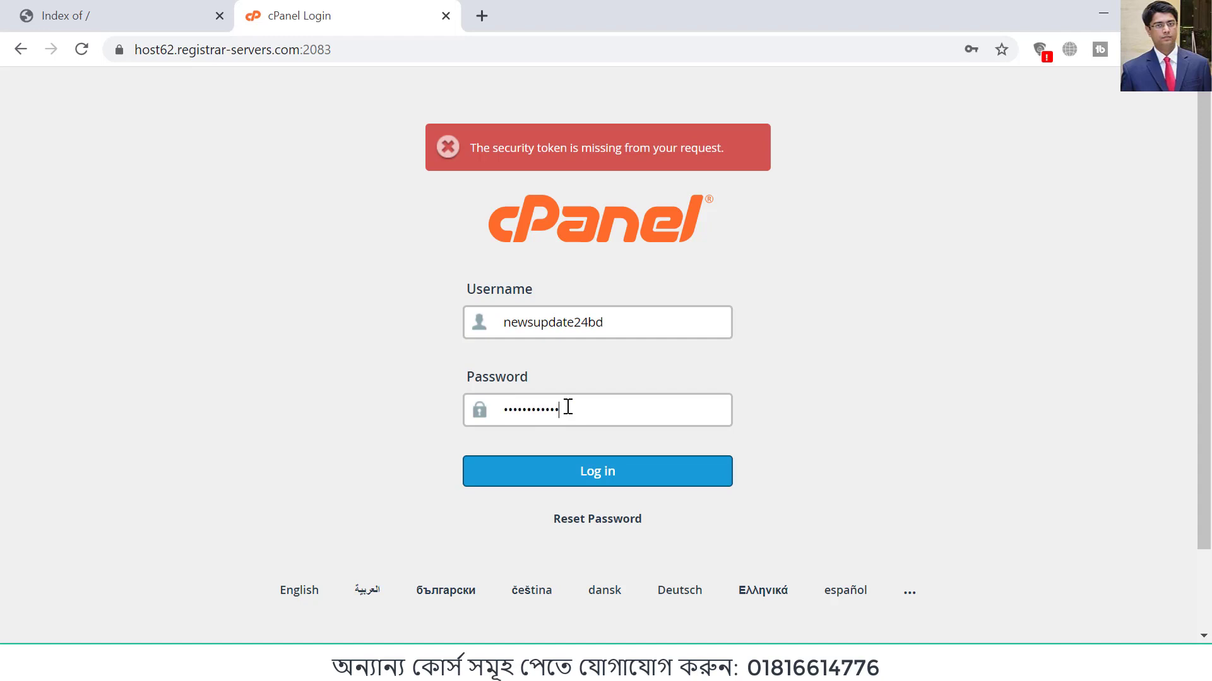
left_click(590, 477)
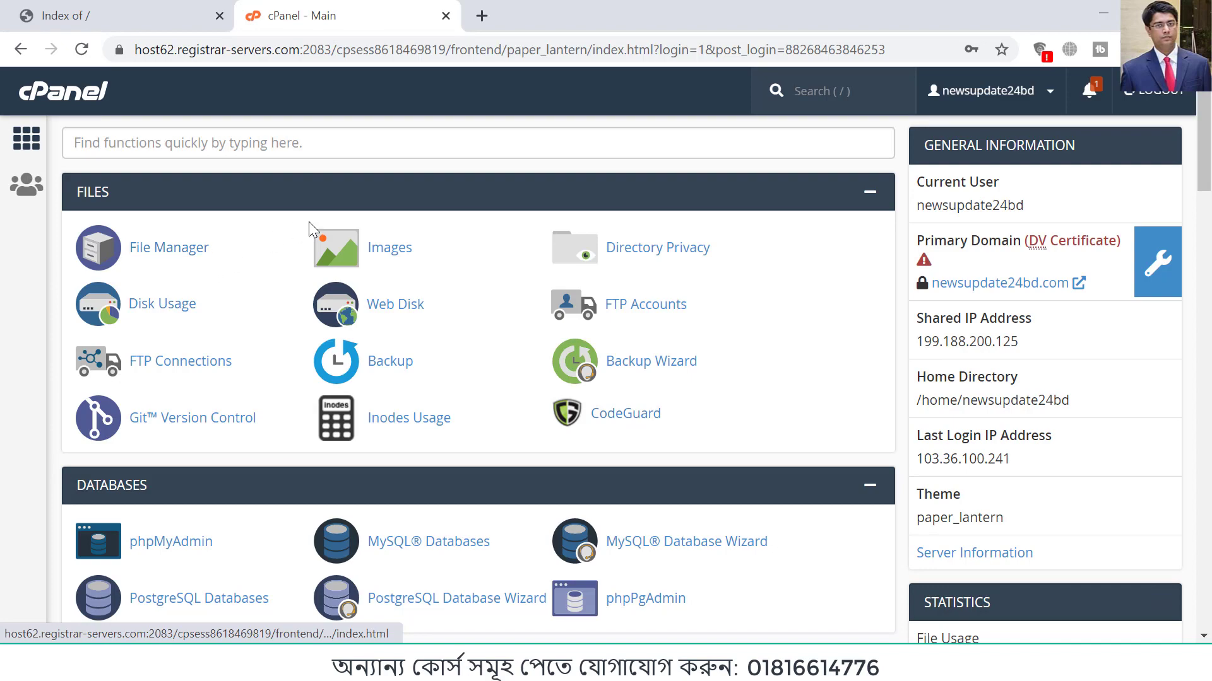
Step: Open WordPress in the Softaculous Apps Installer and bring up its installation form
scroll(308, 222, "down", 18)
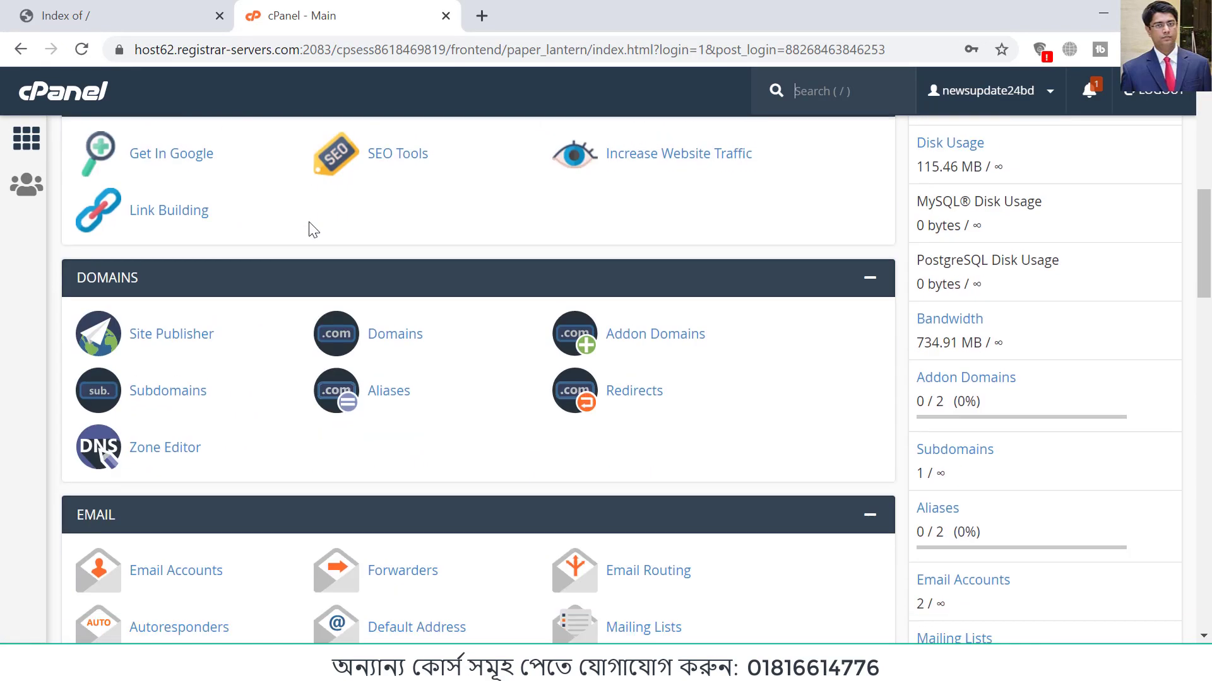
scroll(293, 311, "up", 18)
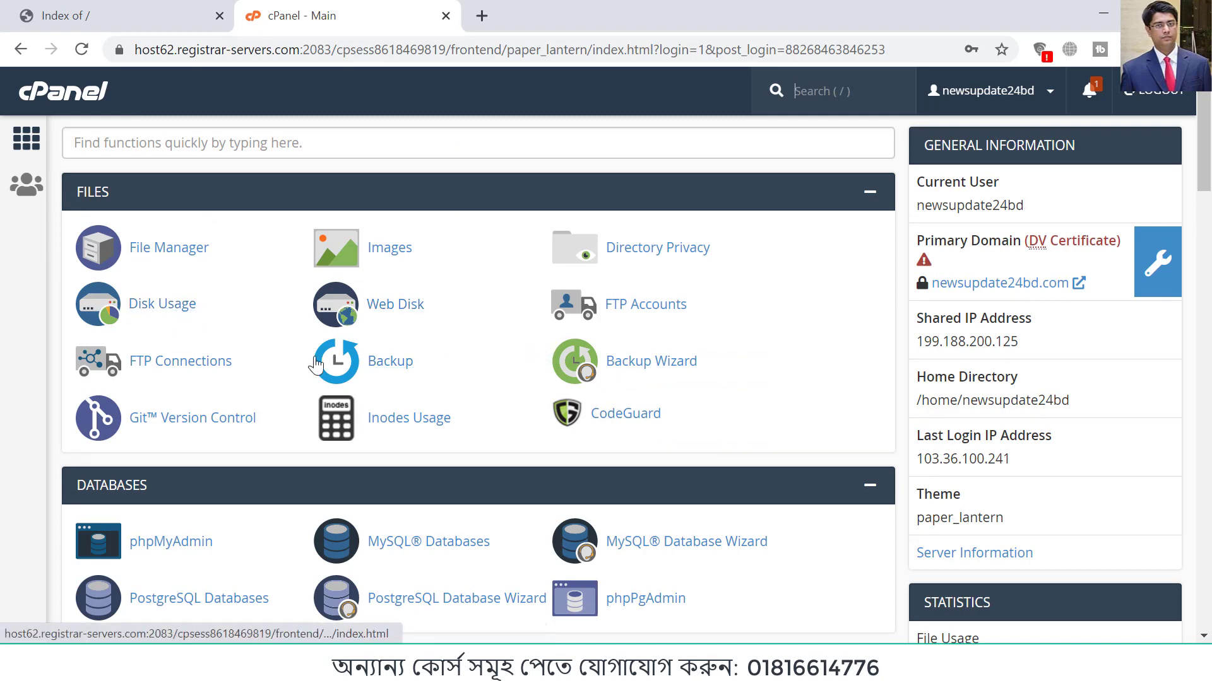
scroll(253, 286, "down", 20)
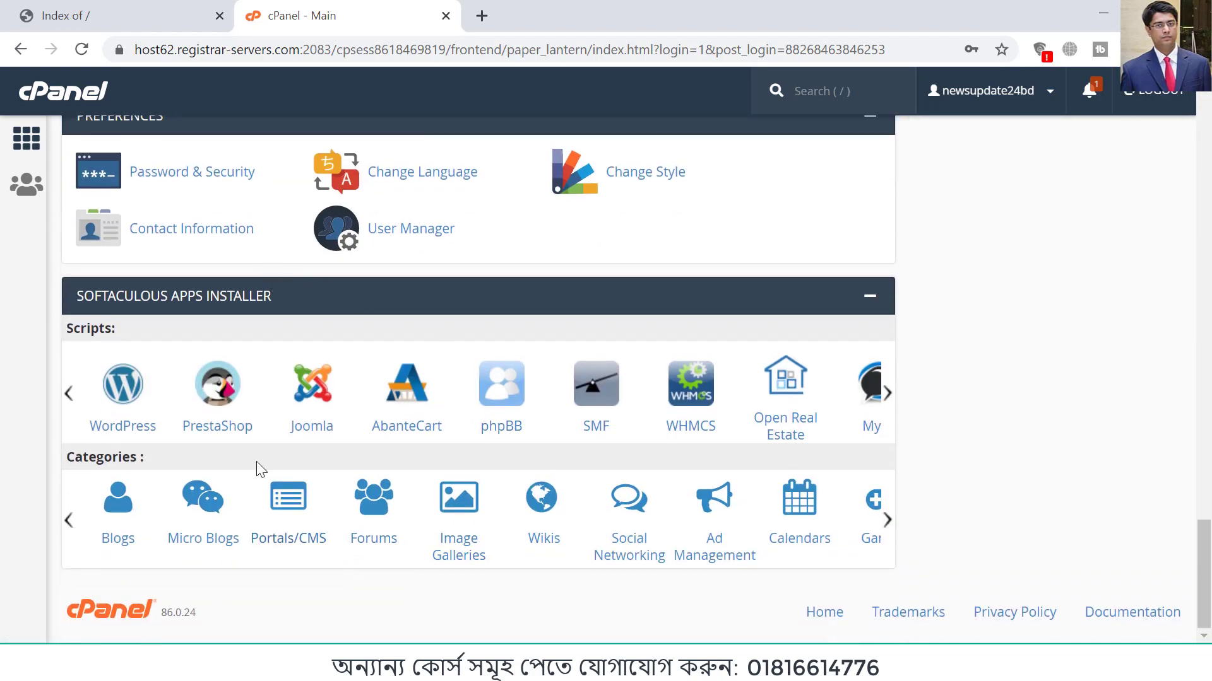
left_click(123, 394)
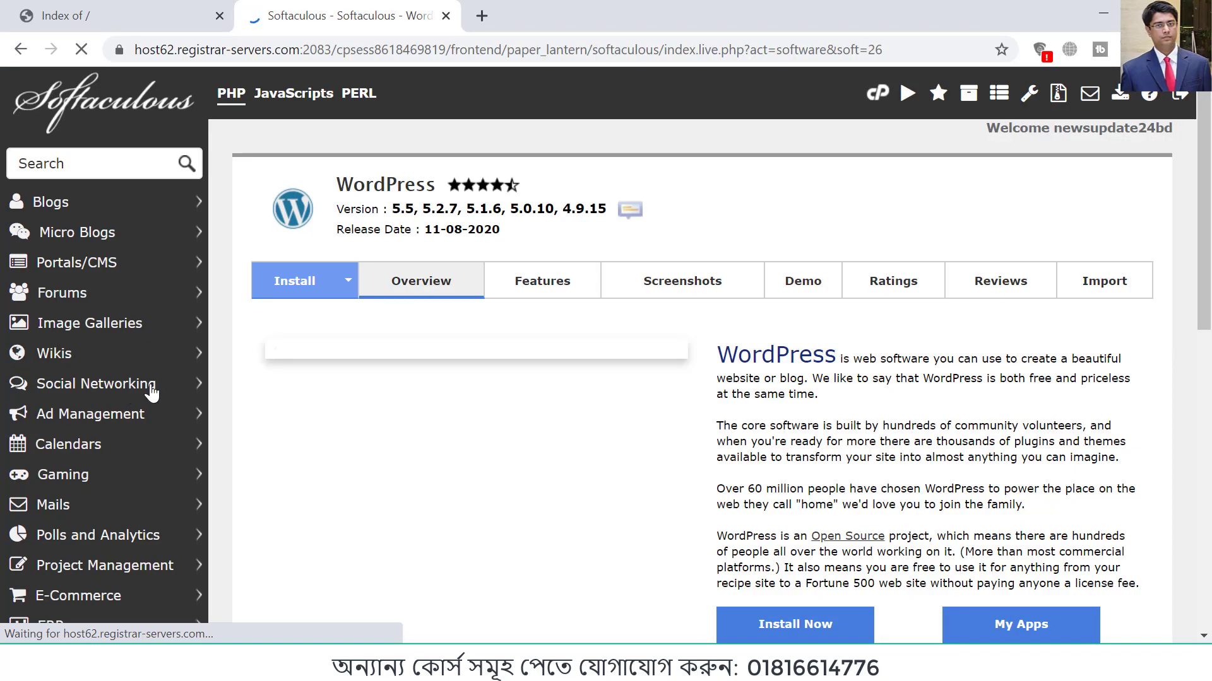
scroll(678, 388, "down", 3)
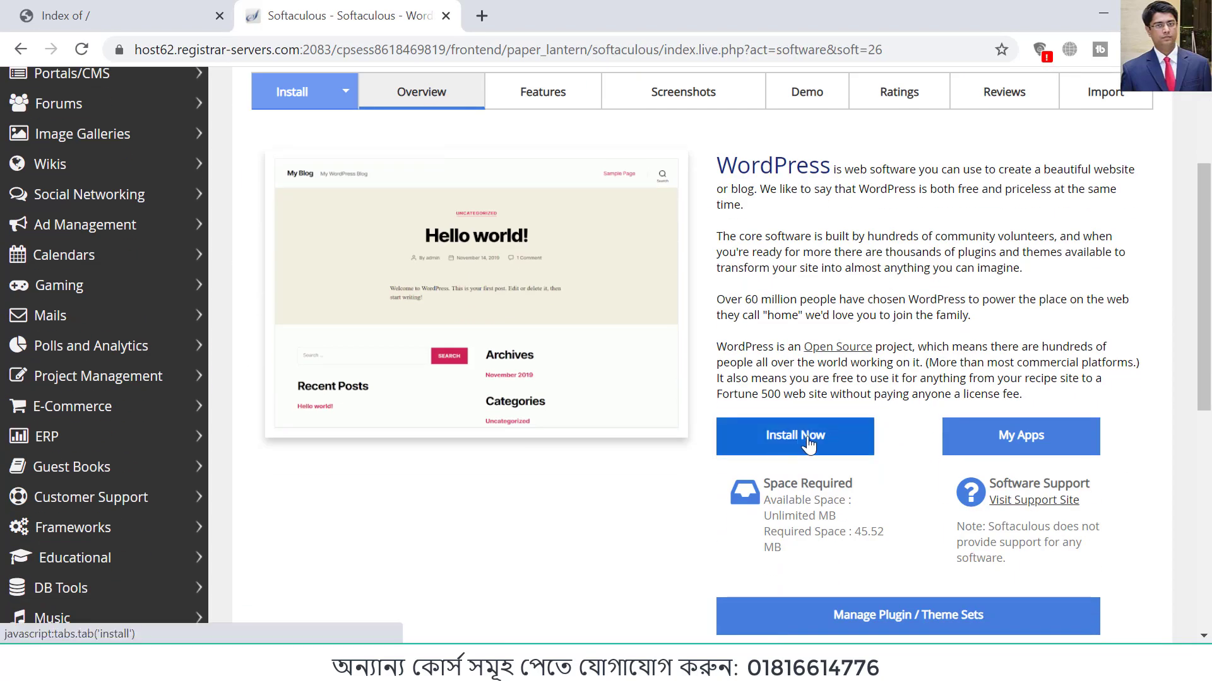
left_click(765, 447)
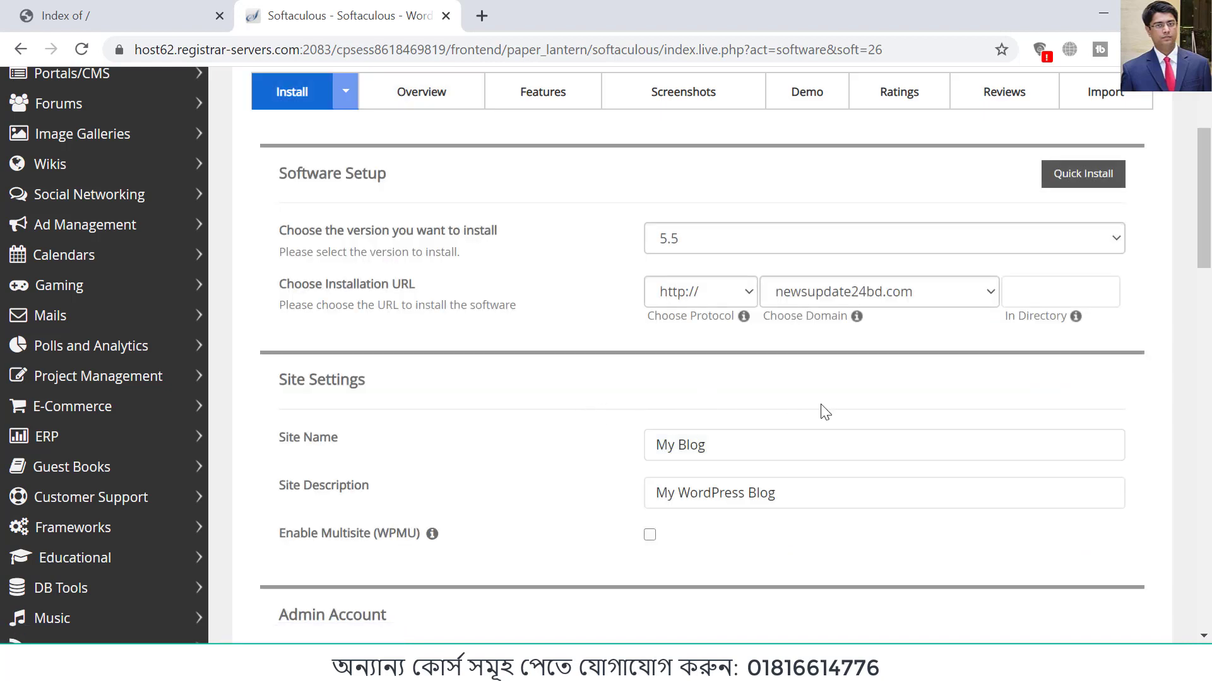
Step: Change the site name in the WordPress site settings to "News Portal"
scroll(827, 411, "down", 3)
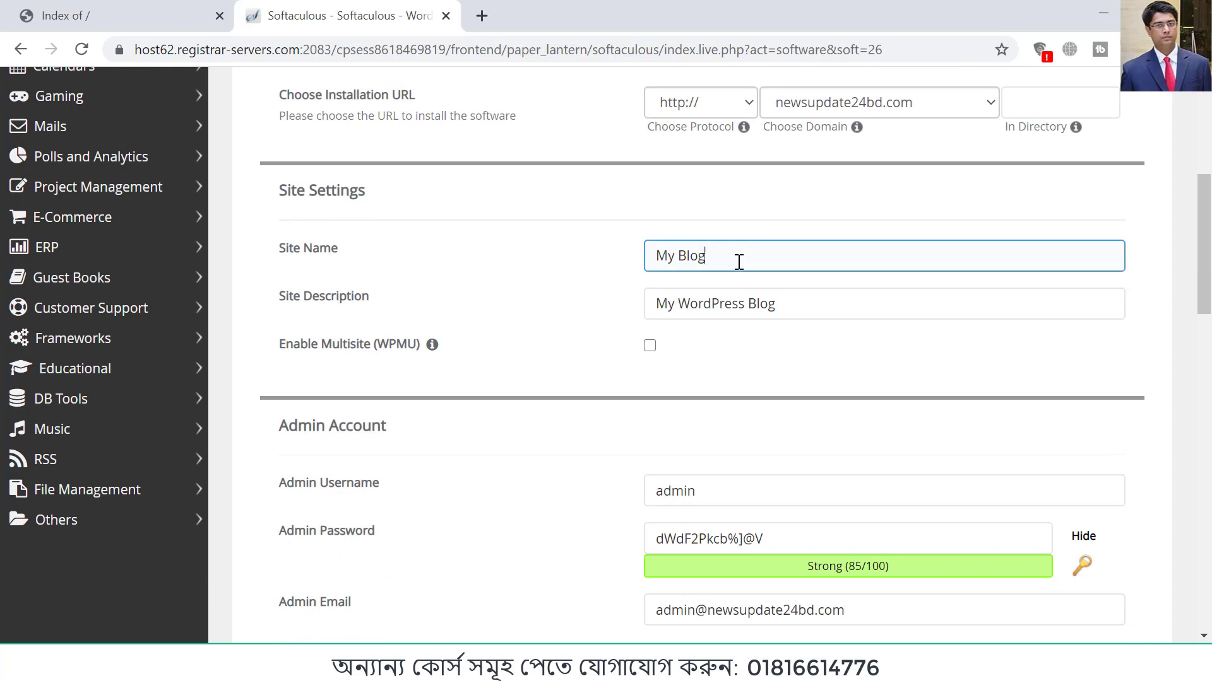
left_click_drag(738, 260, 634, 264)
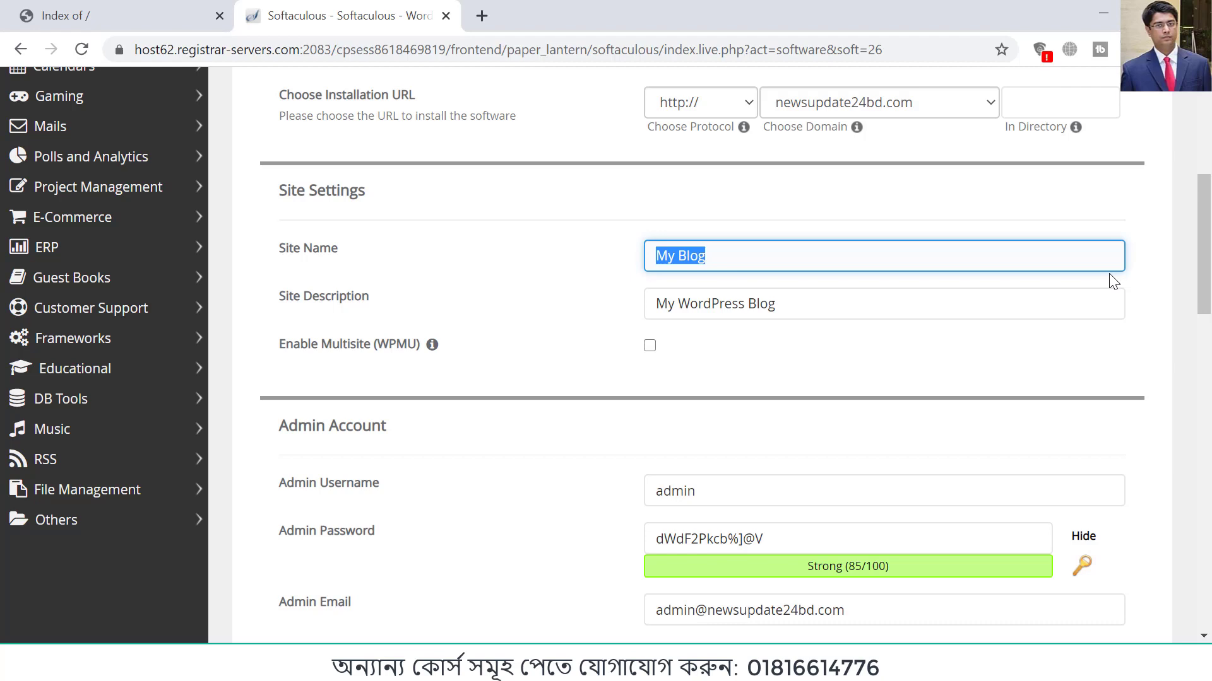
type("News Portal")
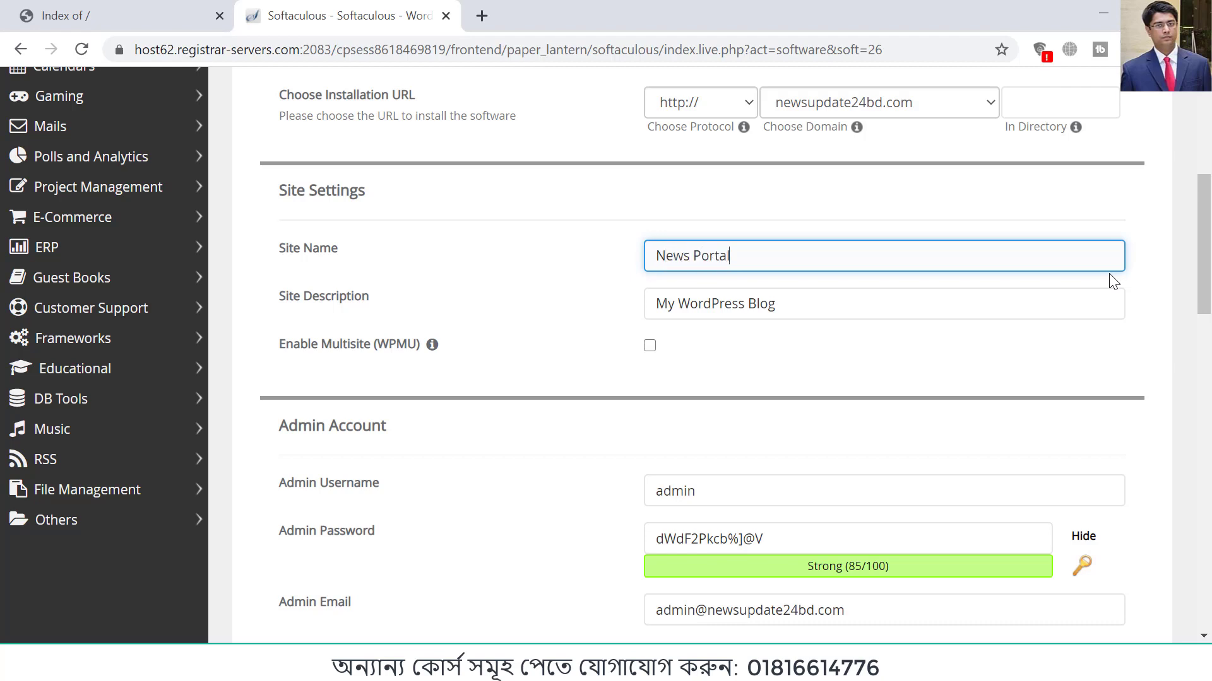
left_click(773, 312)
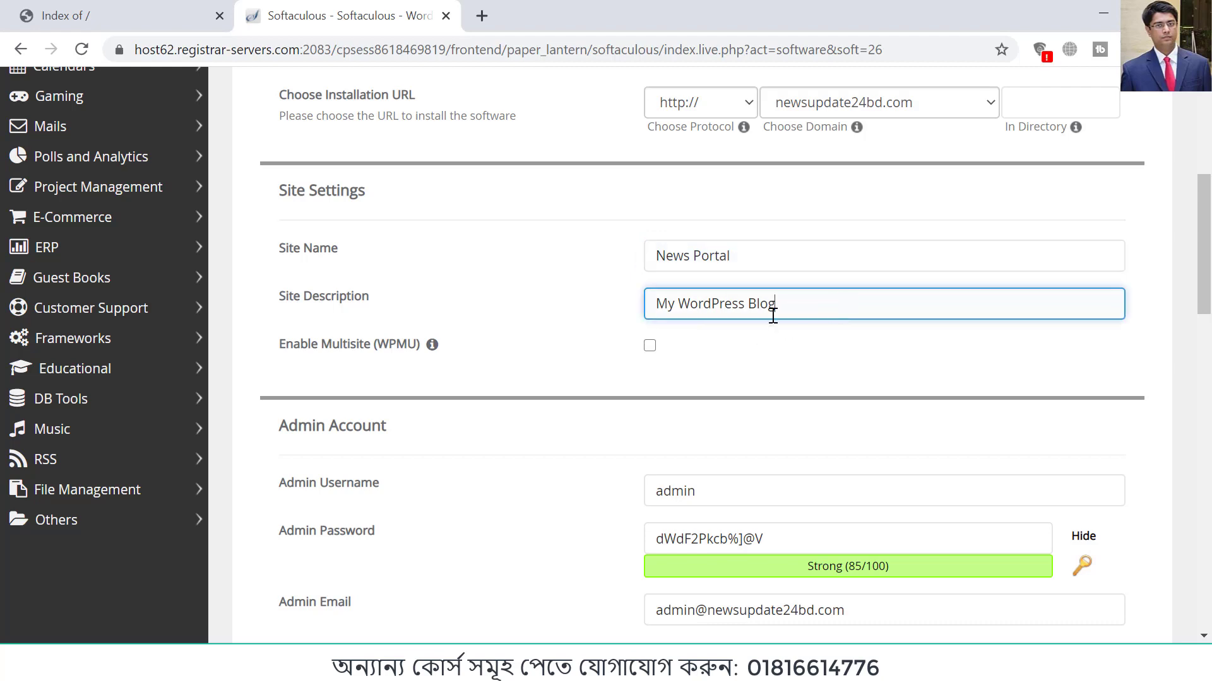
Step: Mask the WordPress admin password and replace it with a new password, keeping the username admin
scroll(814, 341, "down", 3)
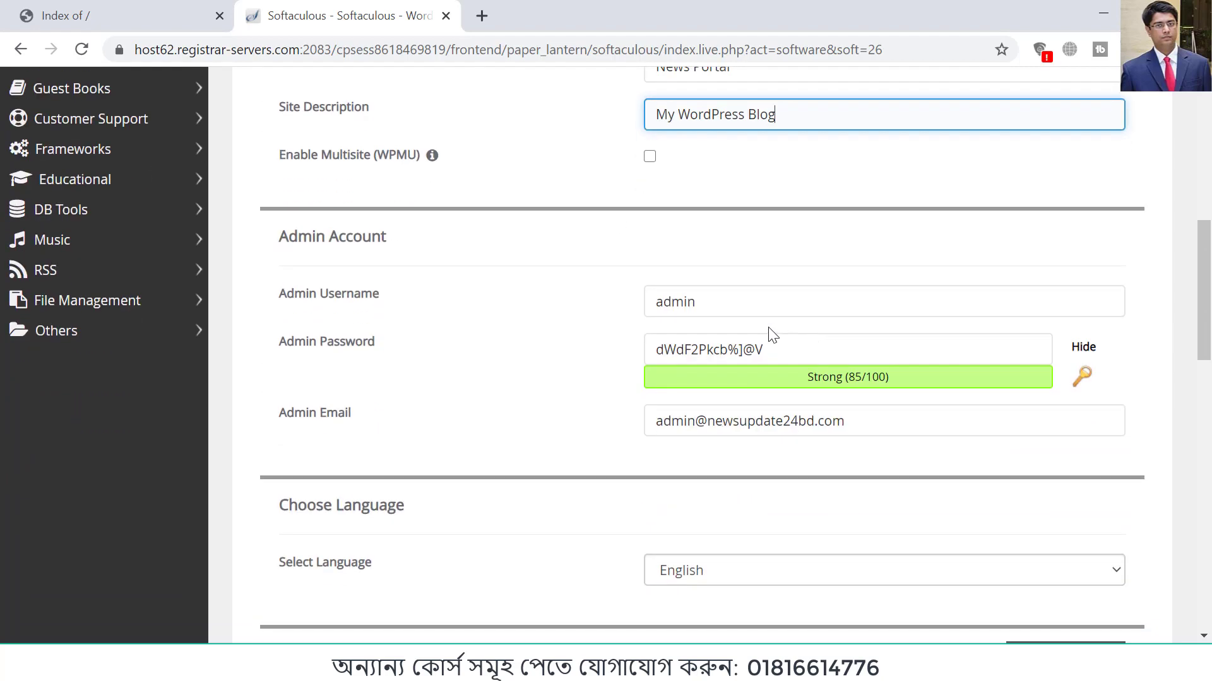
left_click(703, 303)
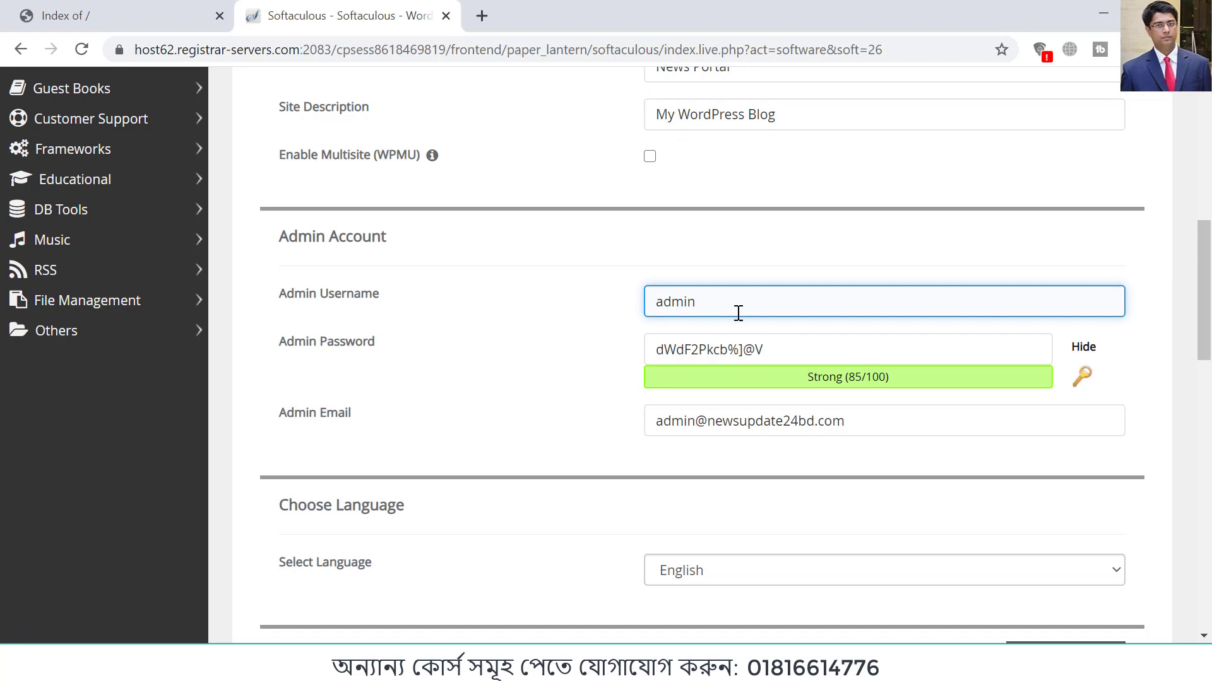
left_click(903, 347)
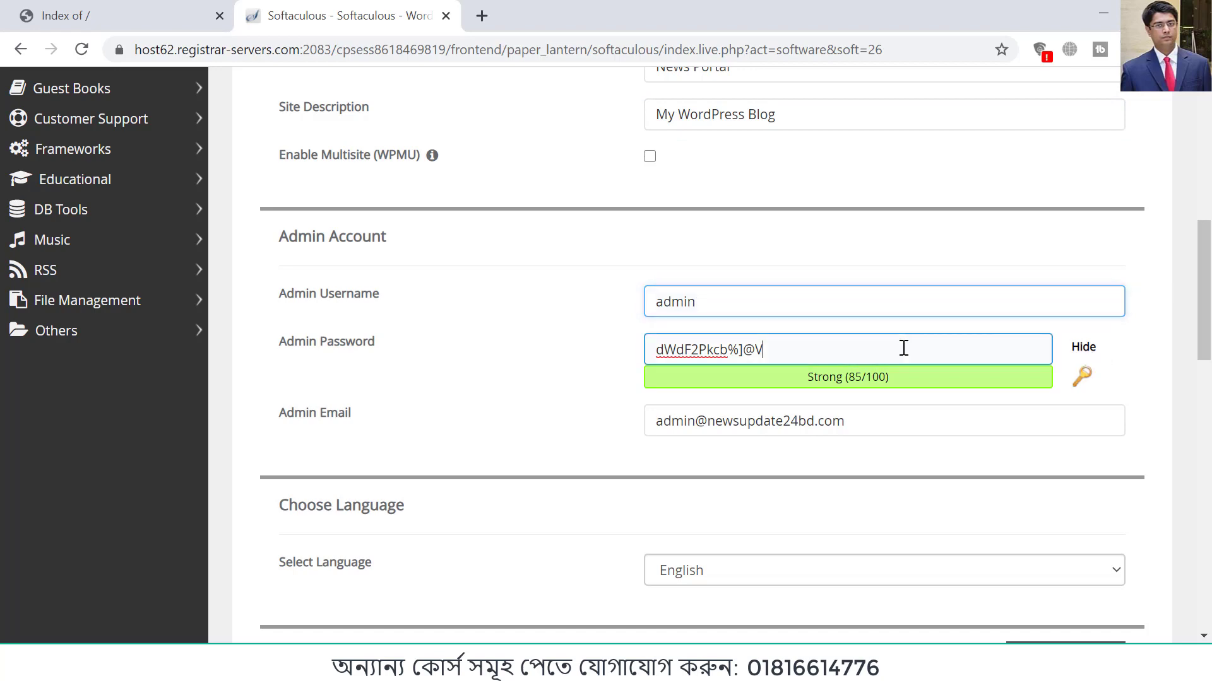
left_click(1083, 347)
left_click(809, 349)
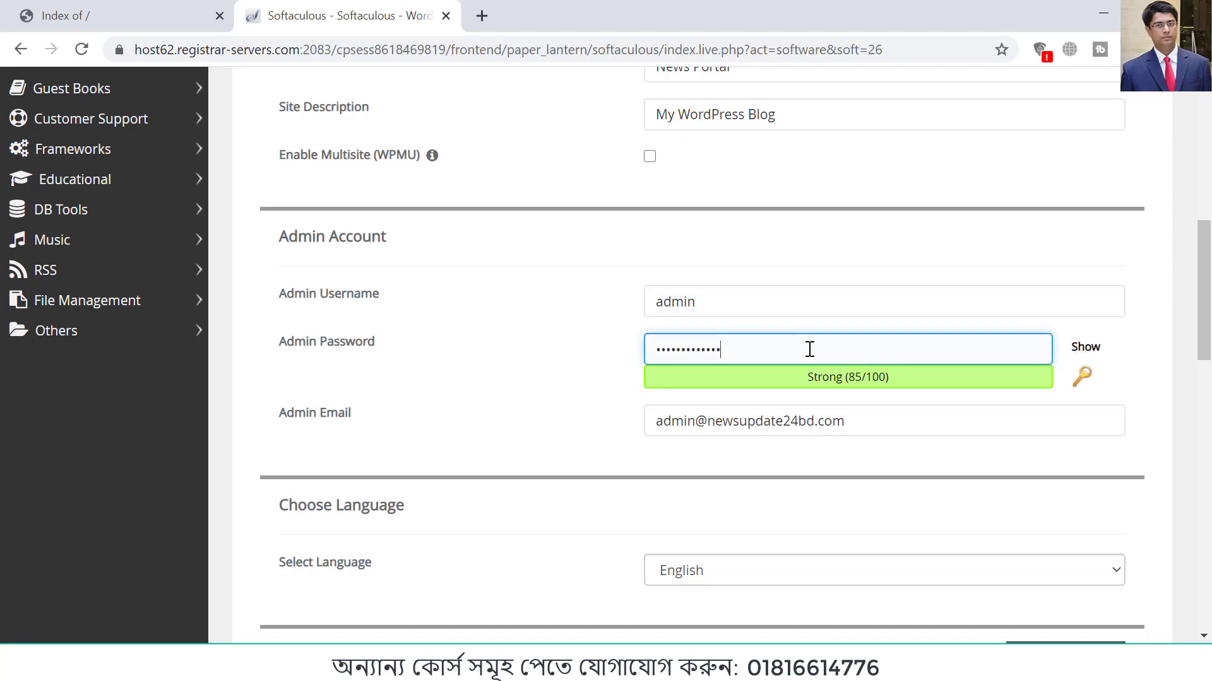
key("BackSpace")
key("BackSpace")
key("BackSpace")
key("BackSpace")
type("•")
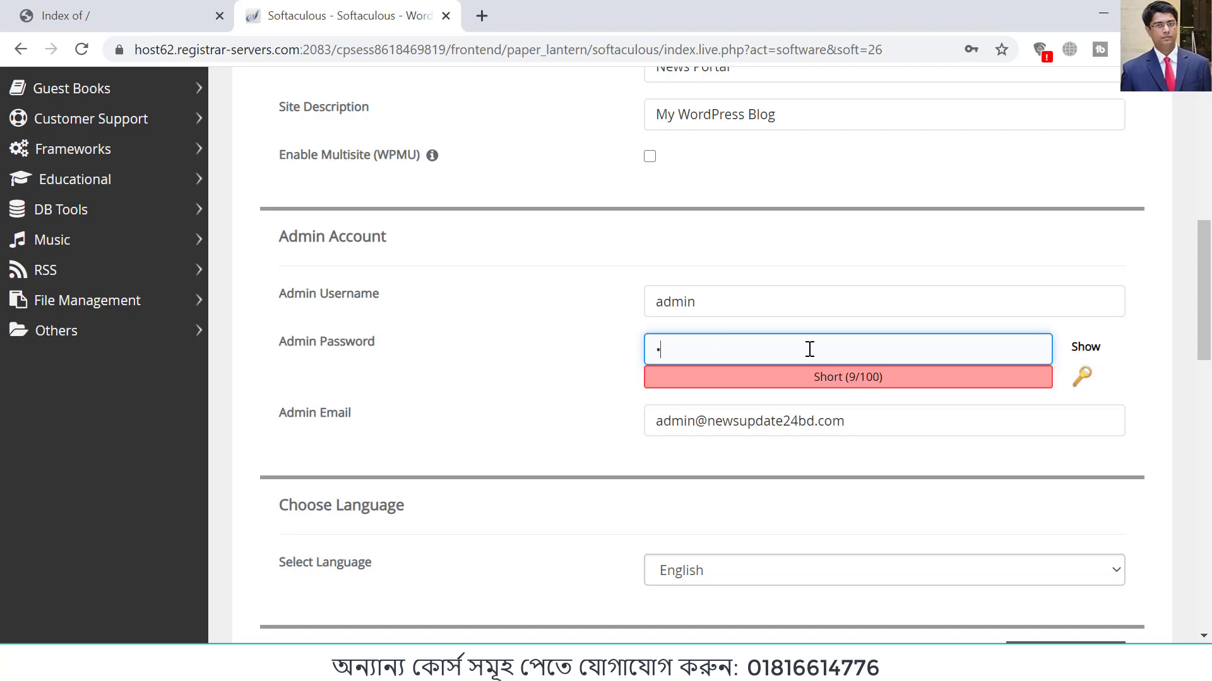
key("BackSpace")
type("•••••••")
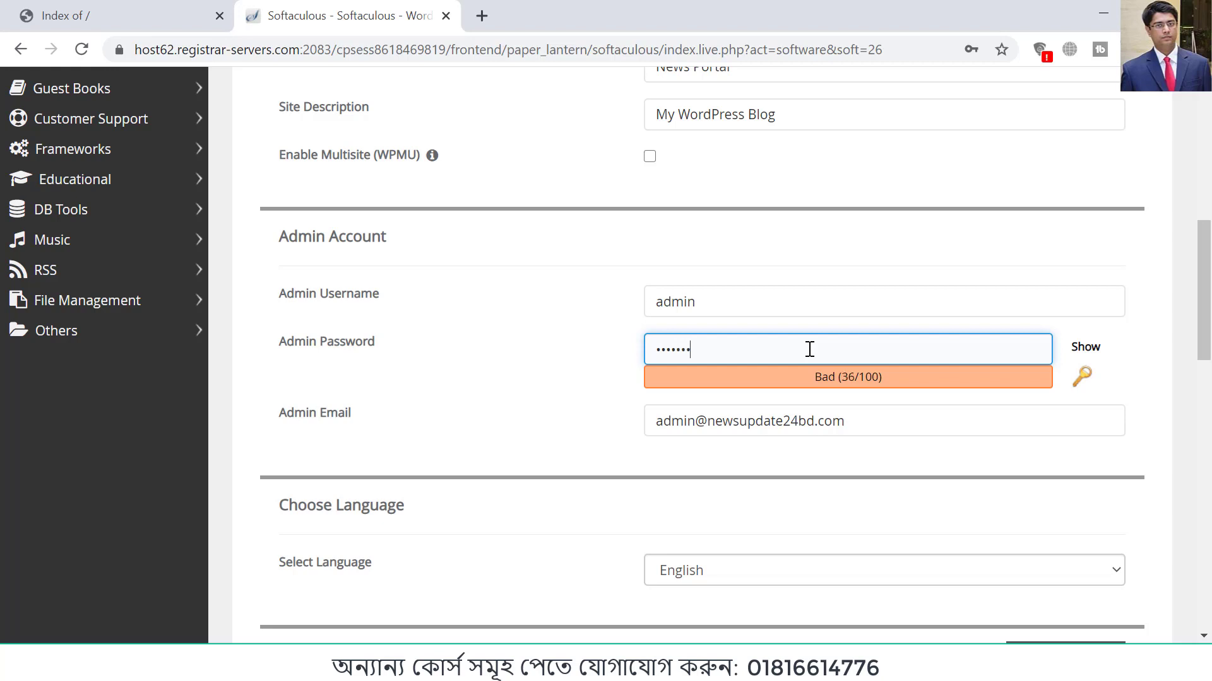
type("•••••")
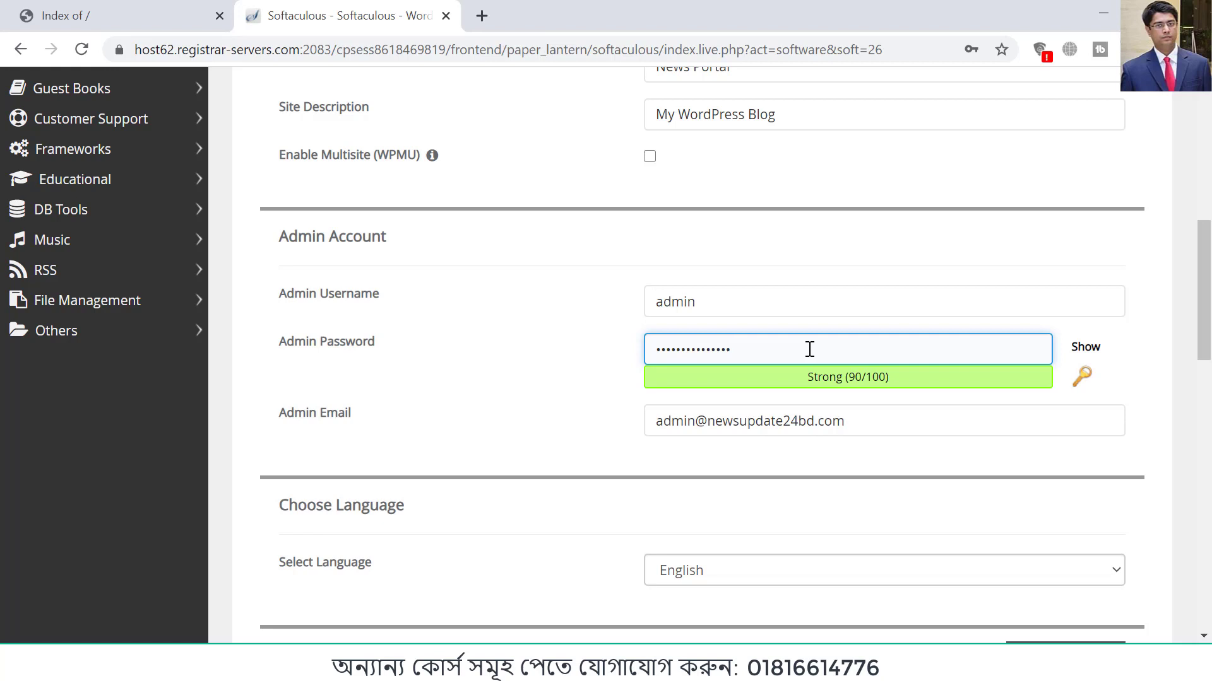
Step: Replace the default admin email with the administrator's own e-mail address
left_click_drag(869, 419, 593, 436)
key("BackSpace")
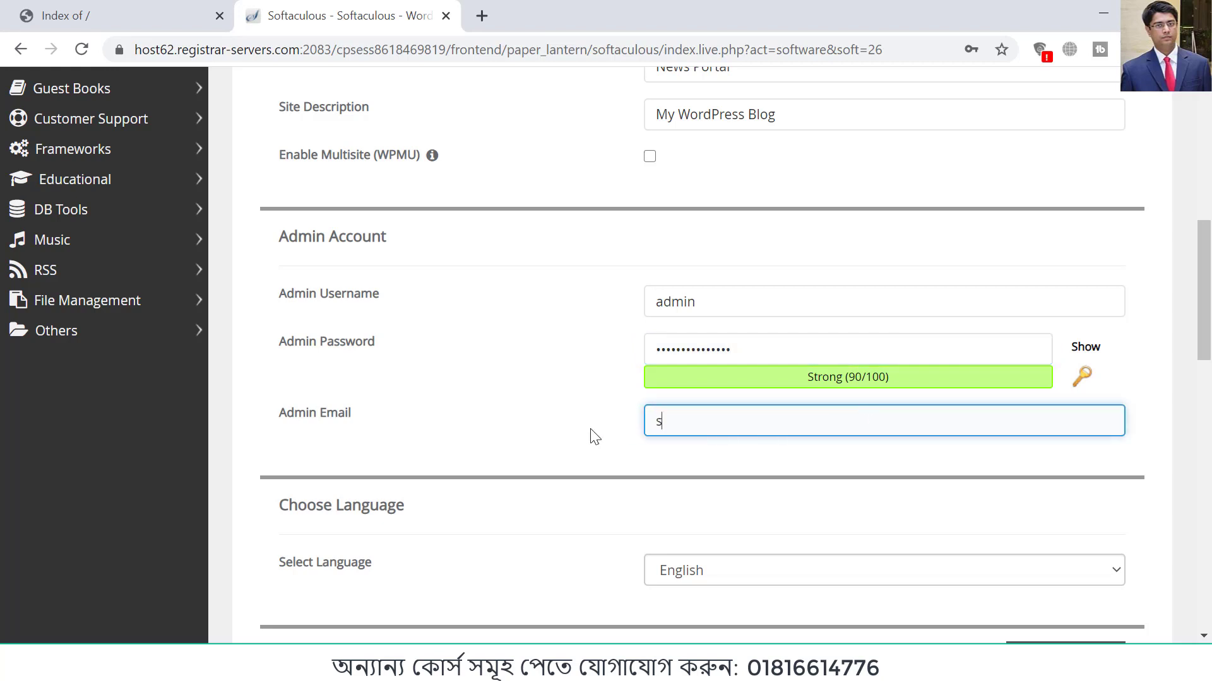
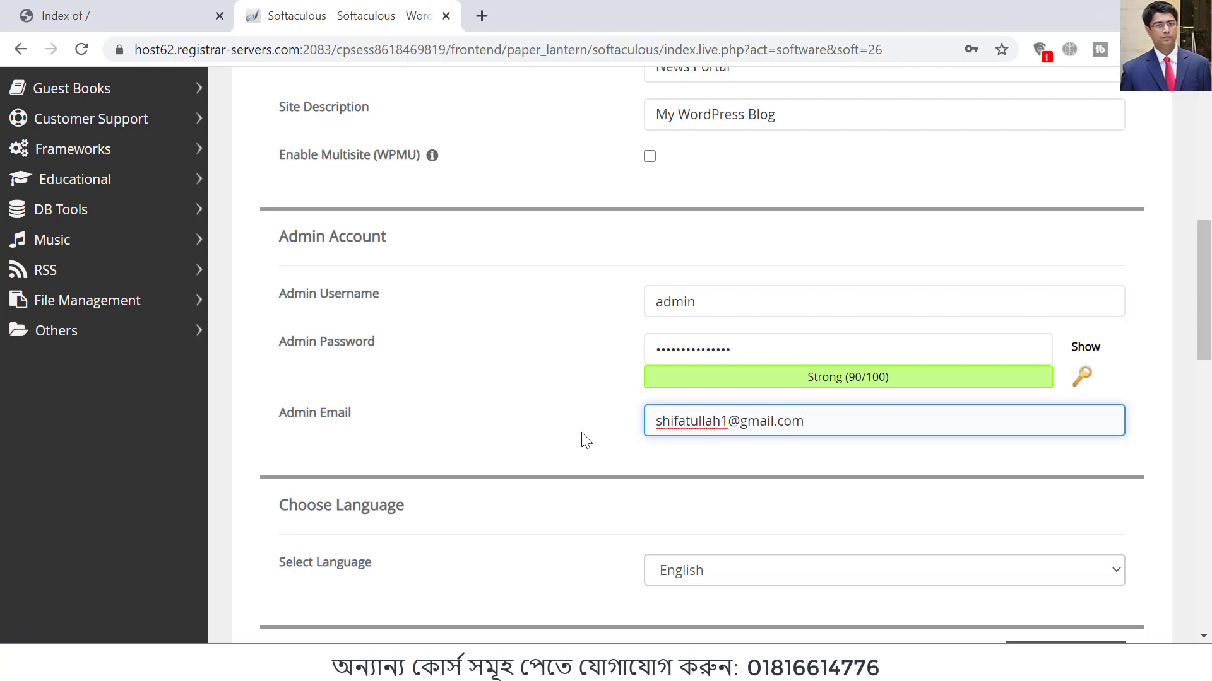
left_click(600, 441)
Step: Submit the WordPress installation with the default language, plugin and theme choices, leaving the e-mail for installation details empty
scroll(645, 441, "down", 3)
scroll(757, 442, "down", 3)
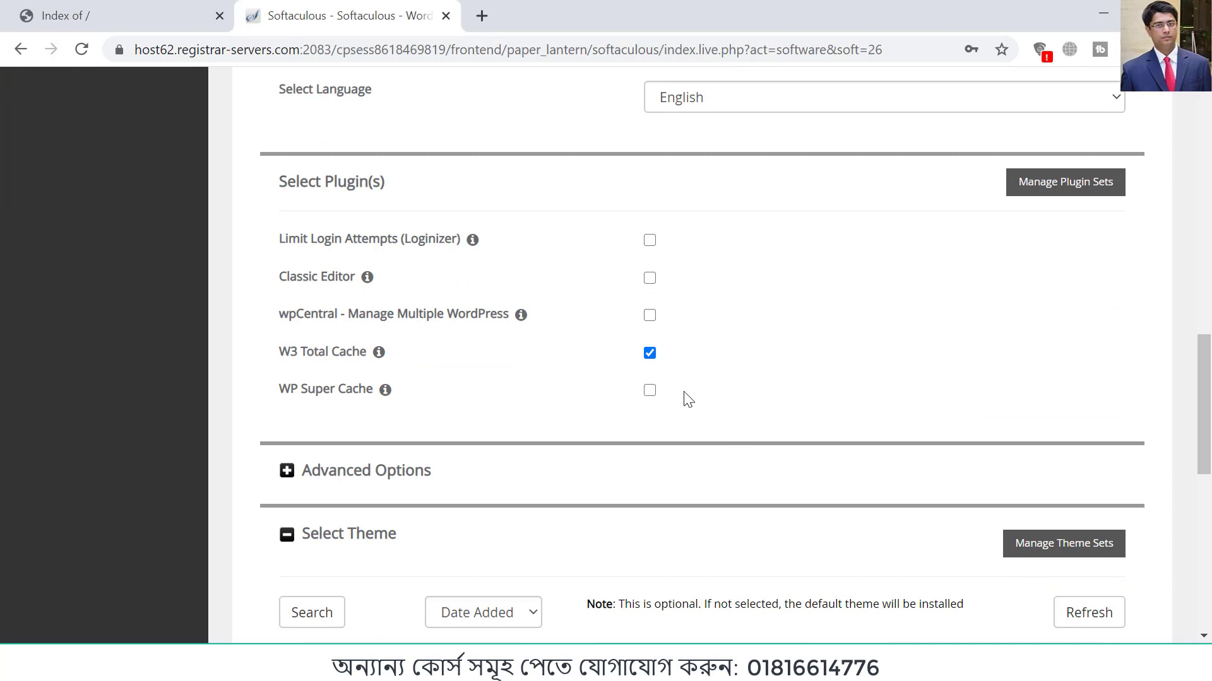
scroll(694, 398, "down", 10)
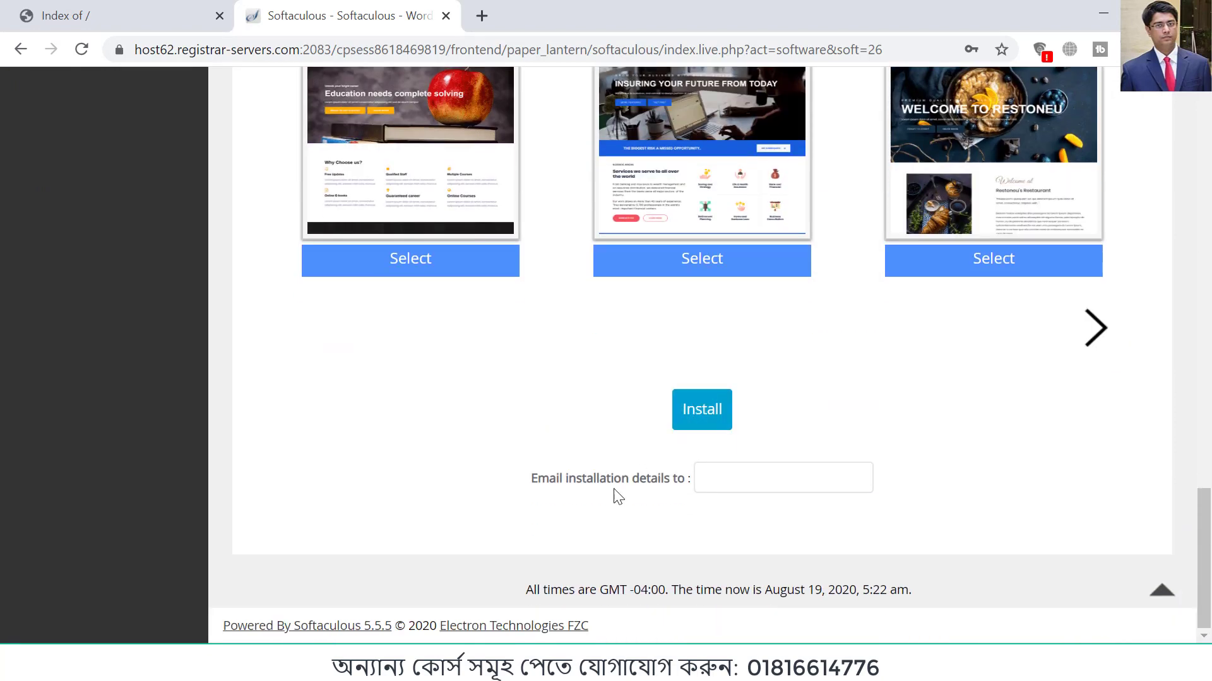
left_click(704, 485)
left_click(701, 421)
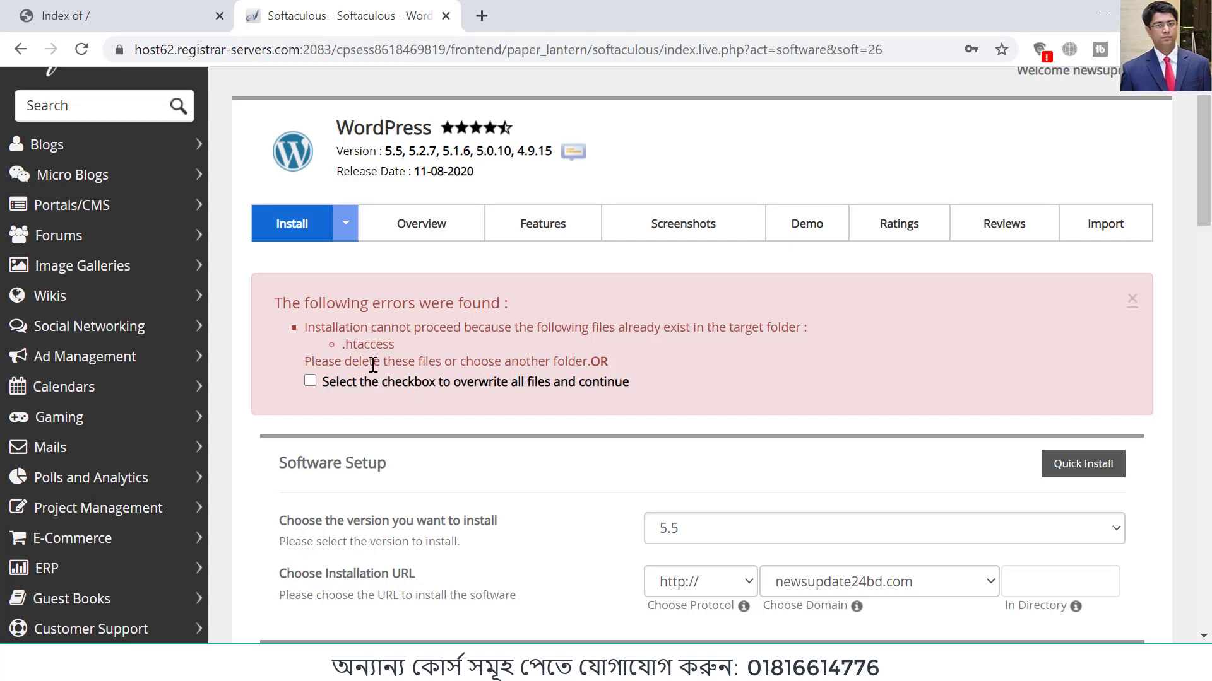
Step: Examine the file named in the installation error and the site's index page, and return to the installer
left_click_drag(341, 345, 411, 343)
left_click(450, 351)
left_click_drag(398, 348, 335, 342)
scroll(343, 378, "up", 1)
left_click(160, 28)
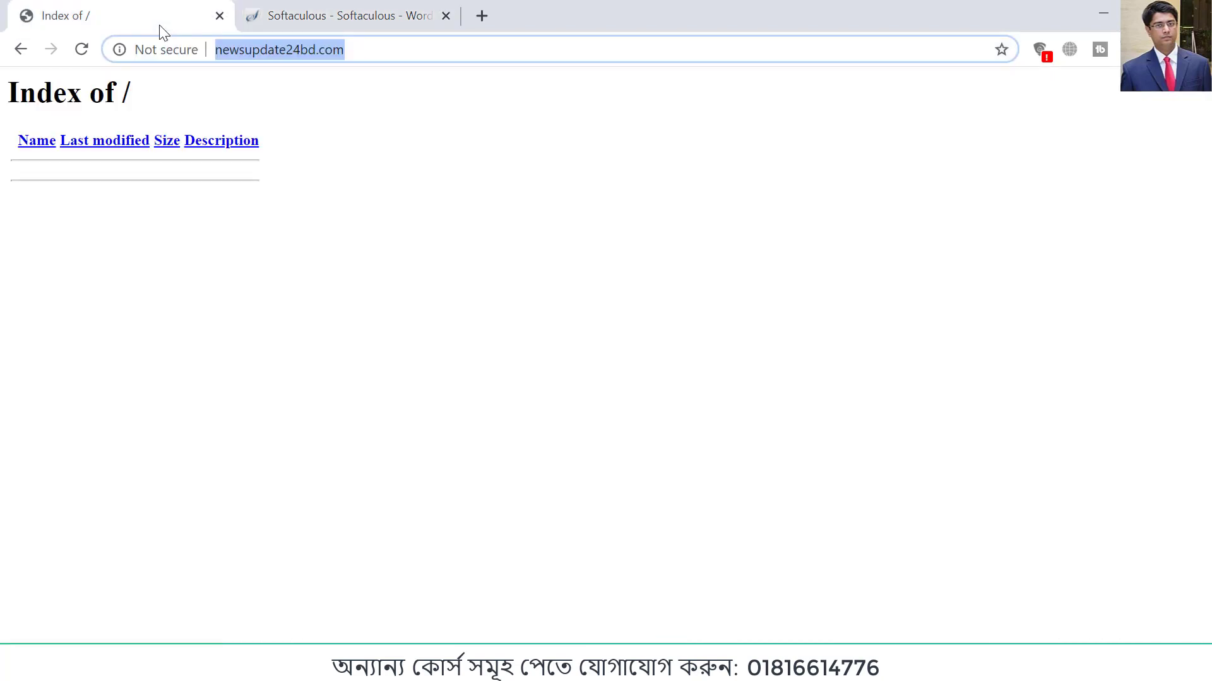
left_click(357, 14)
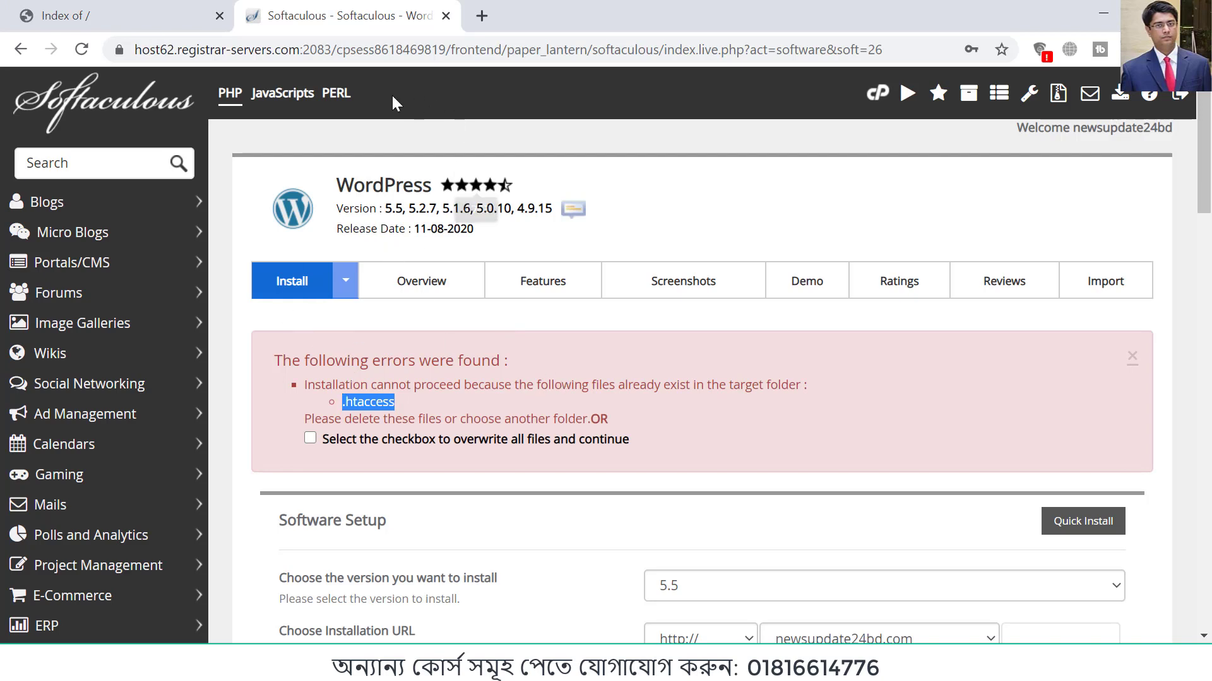
Step: Open the cPanel login page at newsupdate24bd.com/cpanel in a new browser tab
left_click(481, 16)
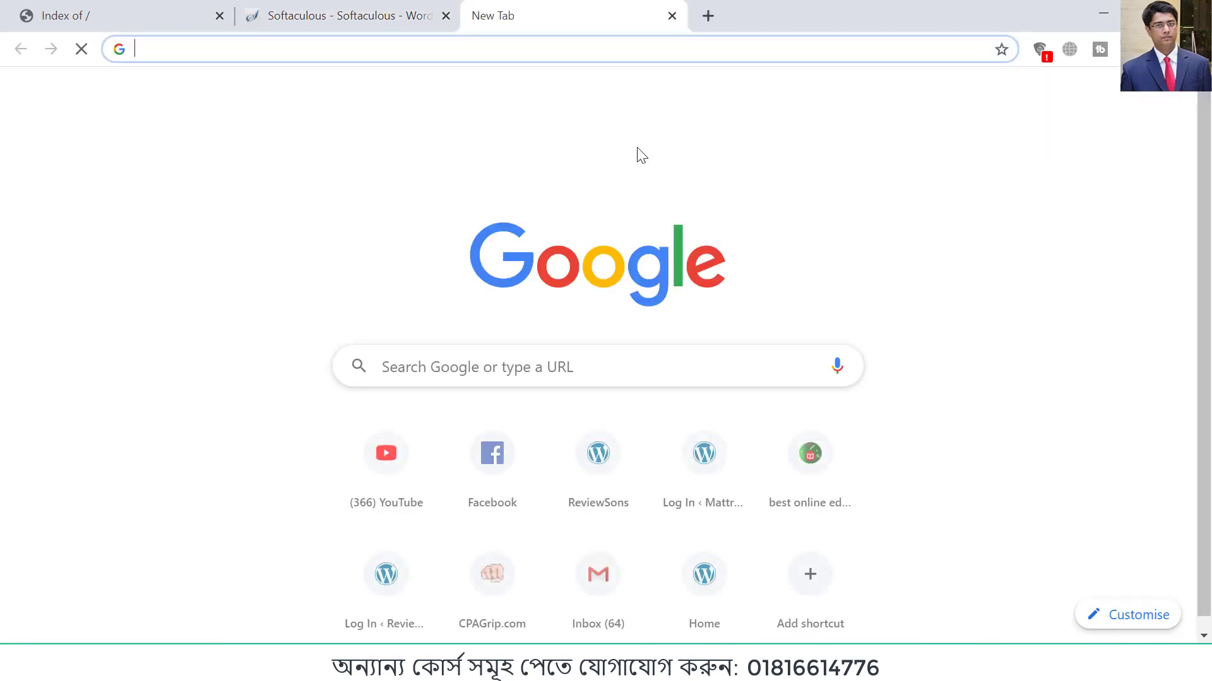
type("newsupdate24bd.com")
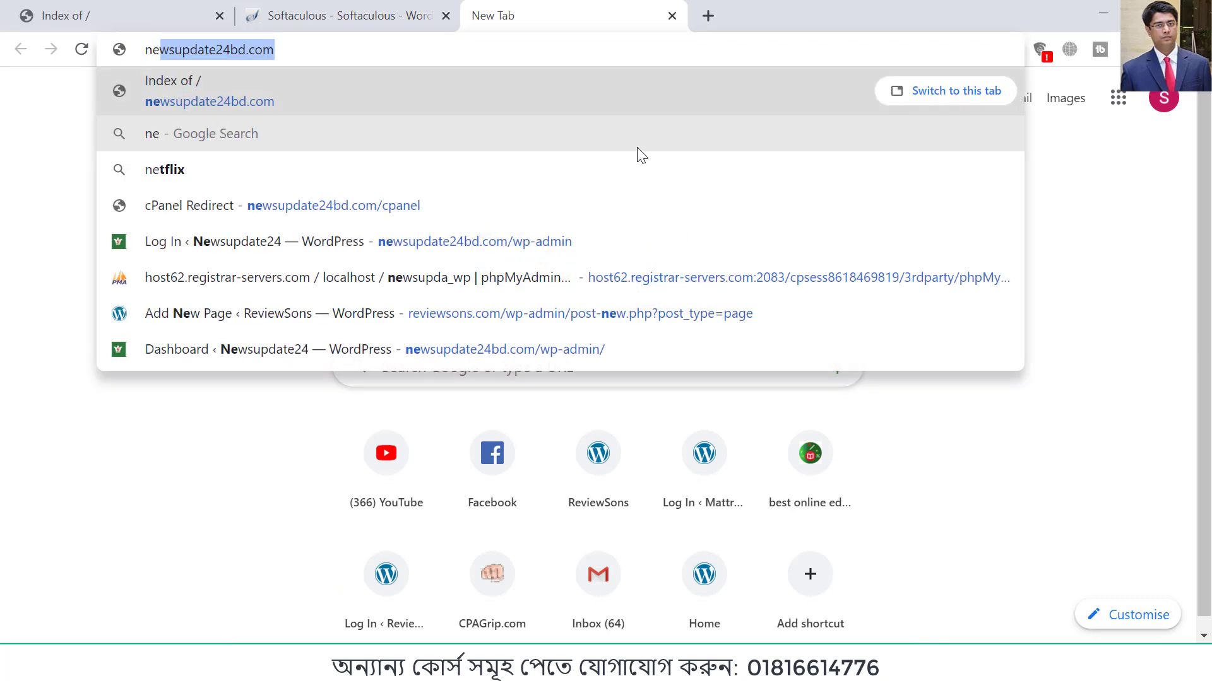
key("Right")
type("/cpanel")
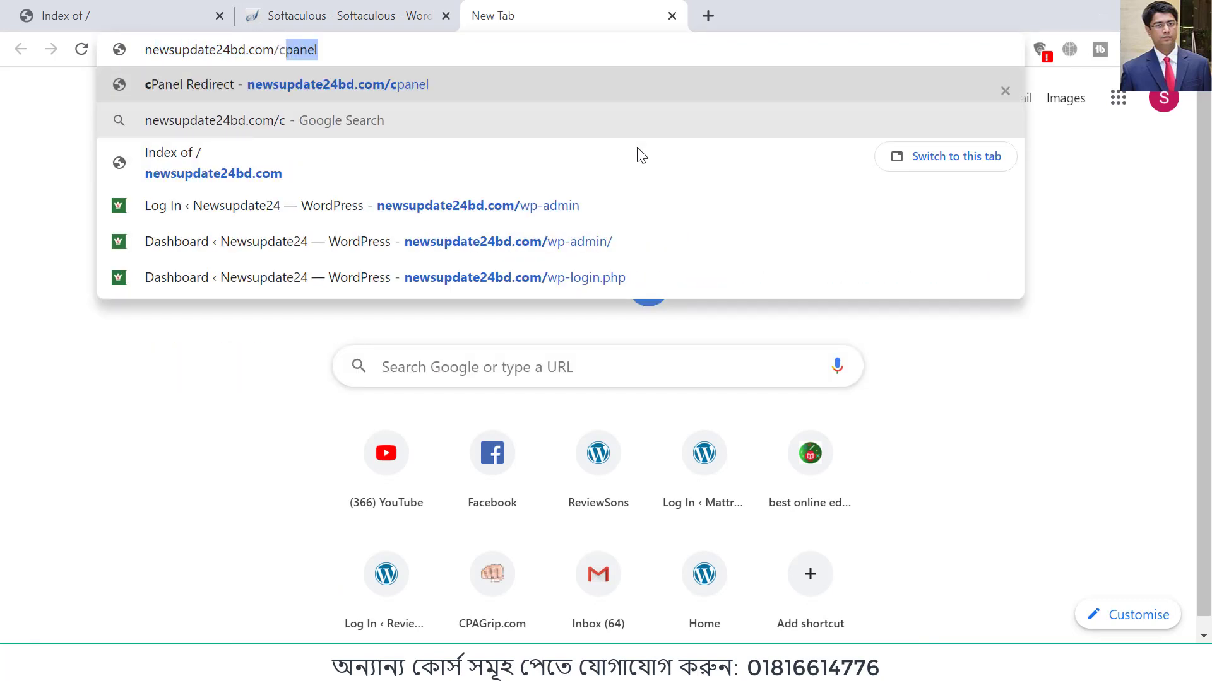
key("Return")
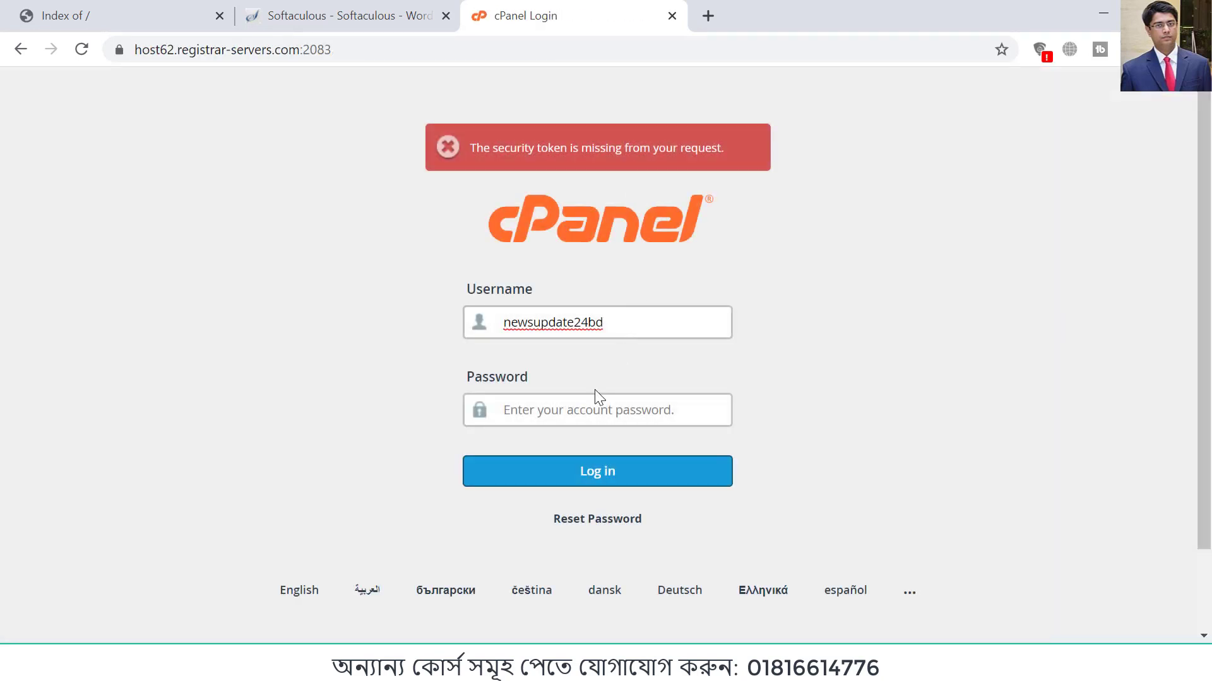
Step: Log in to cPanel by entering the account password for the prefilled username
left_click(577, 415)
type("•")
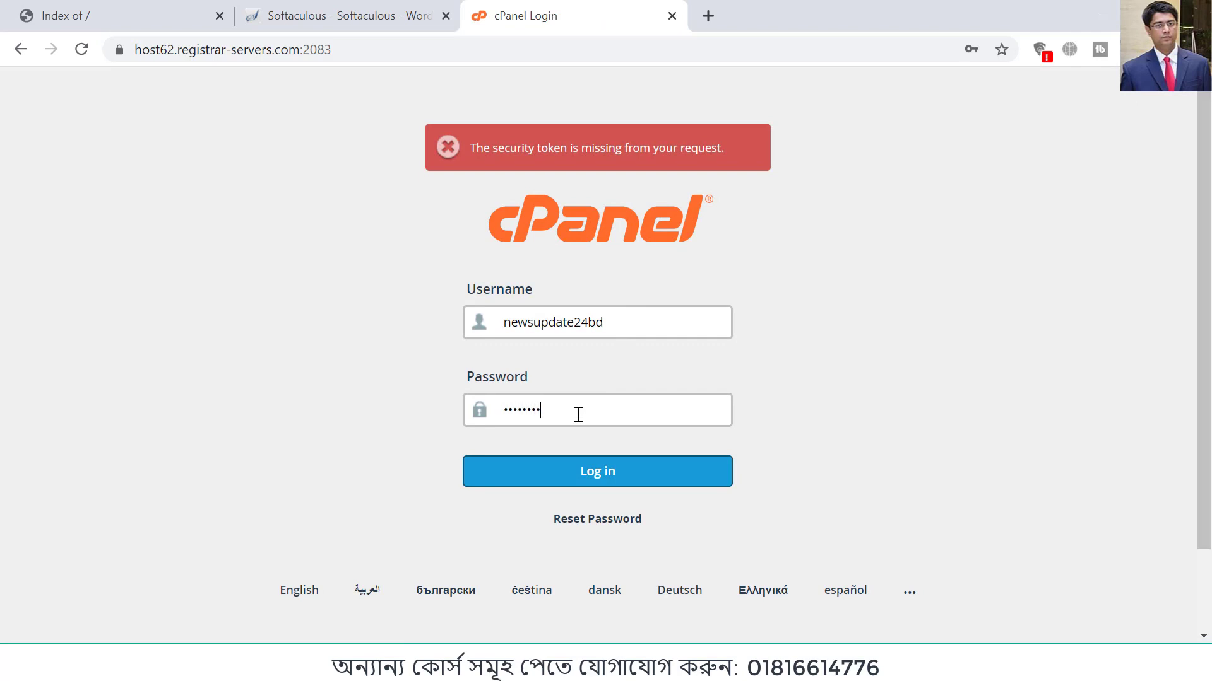
type("•••••••••••")
key("Return")
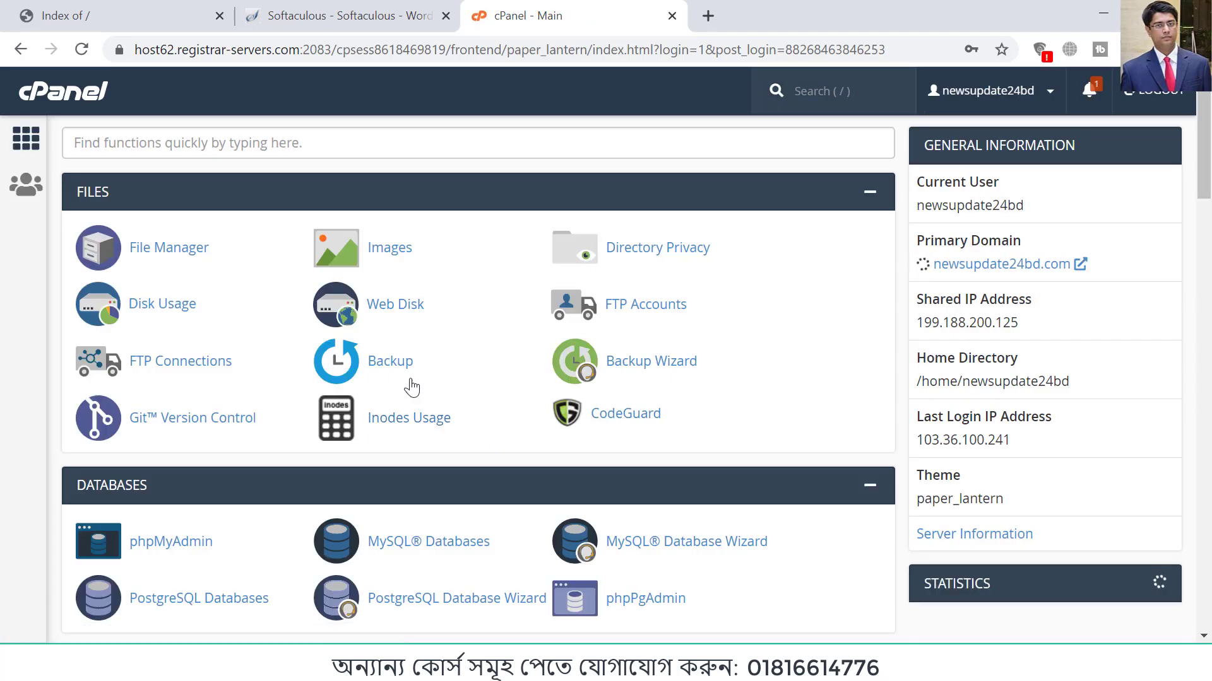
Step: Open public_html in cPanel's File Manager and enable the display of hidden files (dotfiles) in its preferences
left_click(167, 249)
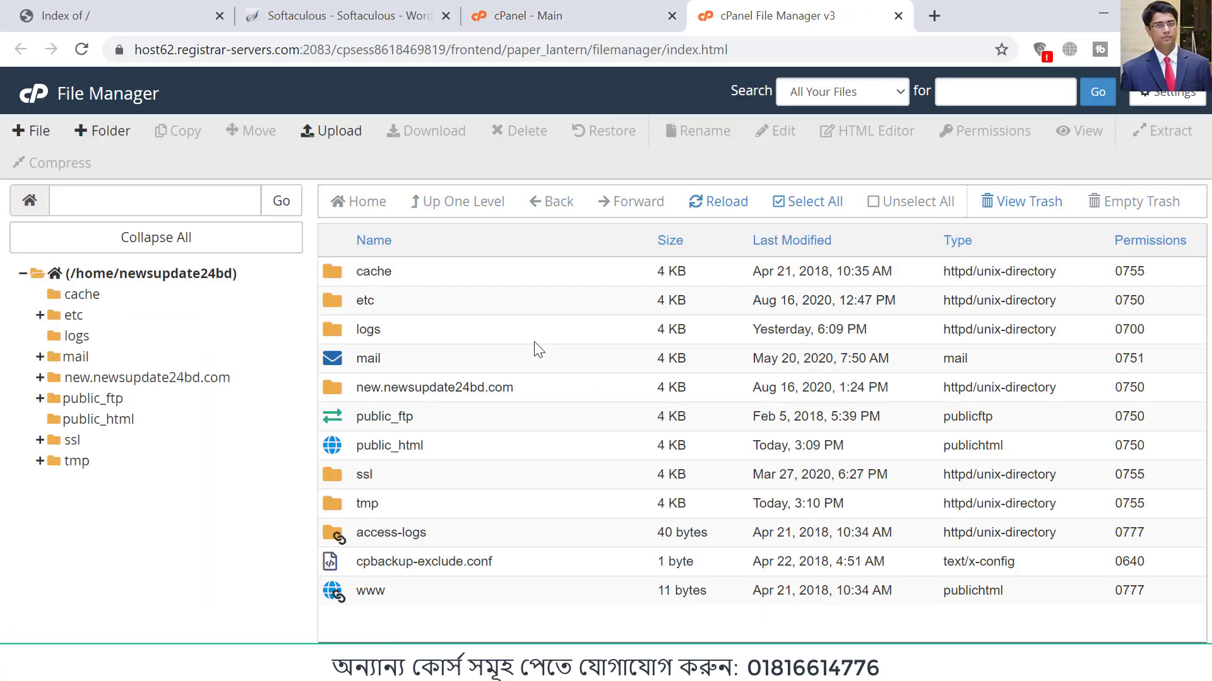
left_click(100, 420)
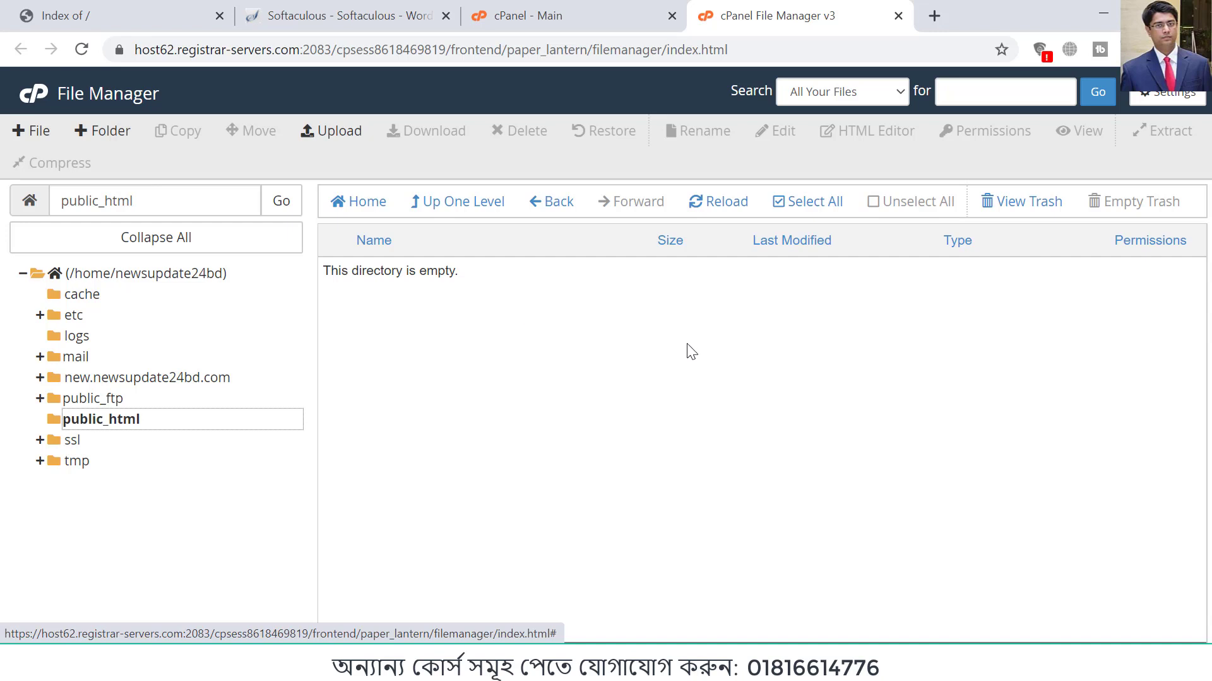
left_click(1167, 101)
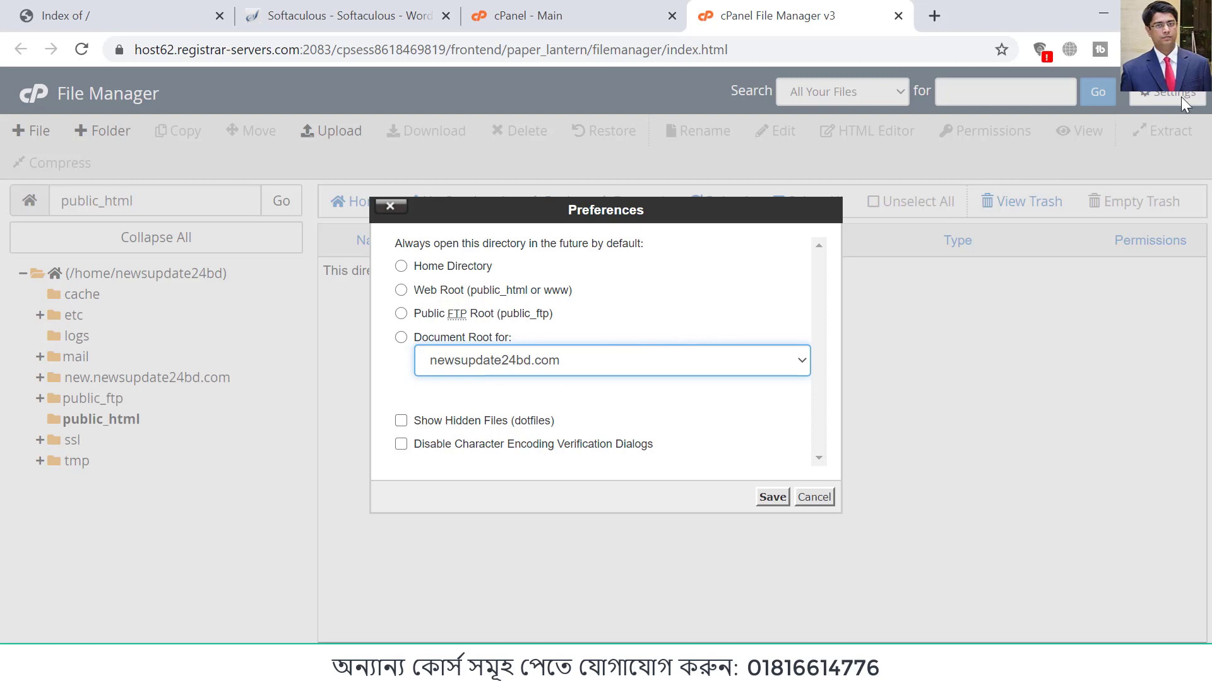
left_click(430, 424)
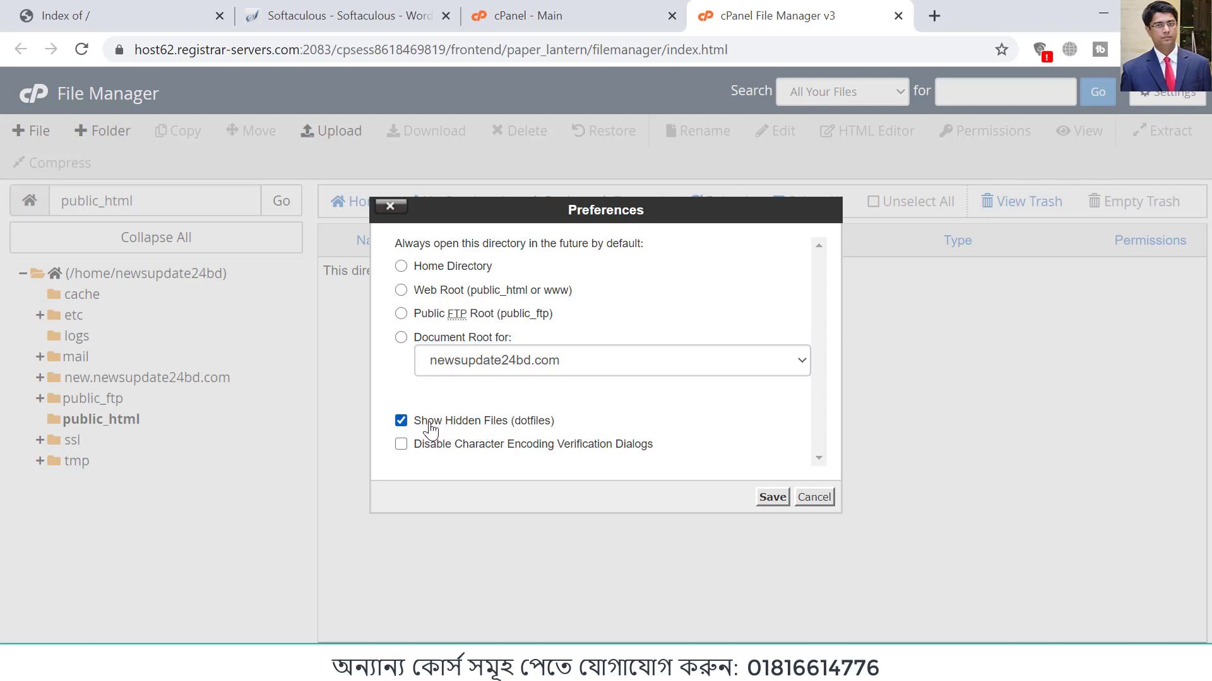
left_click(771, 497)
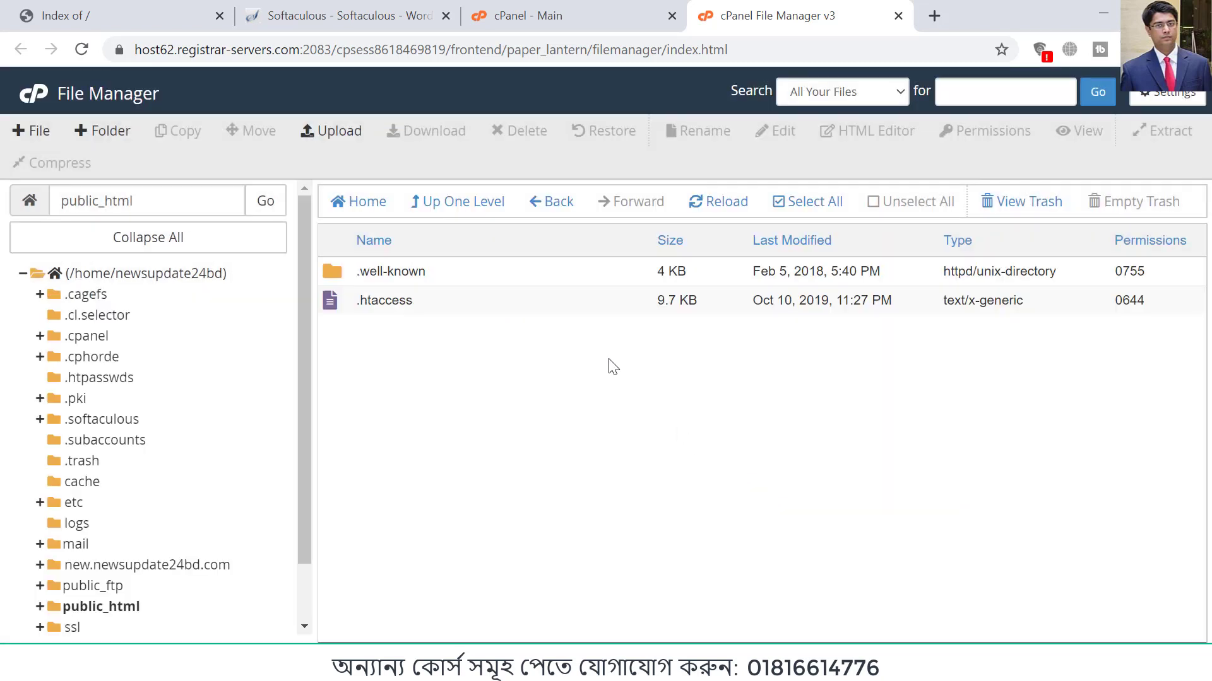
Step: Check the file named in the installer error and move public_html's .htaccess to the trash
left_click(339, 19)
left_click(351, 403)
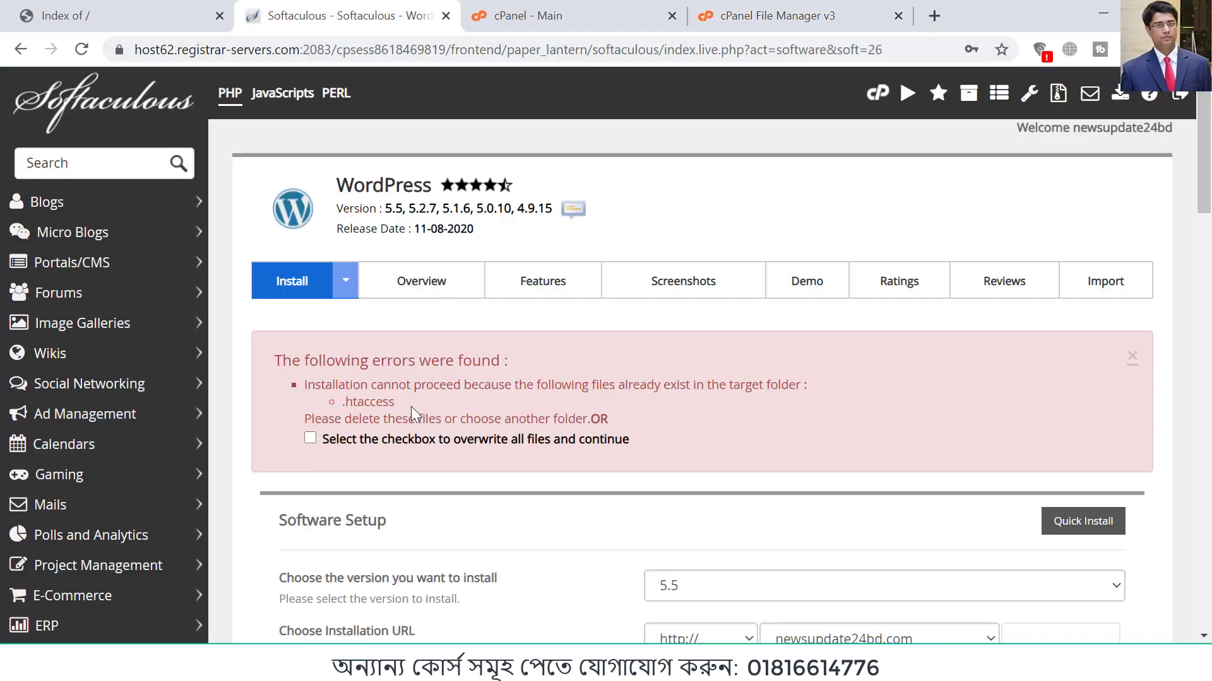
left_click_drag(408, 409, 345, 404)
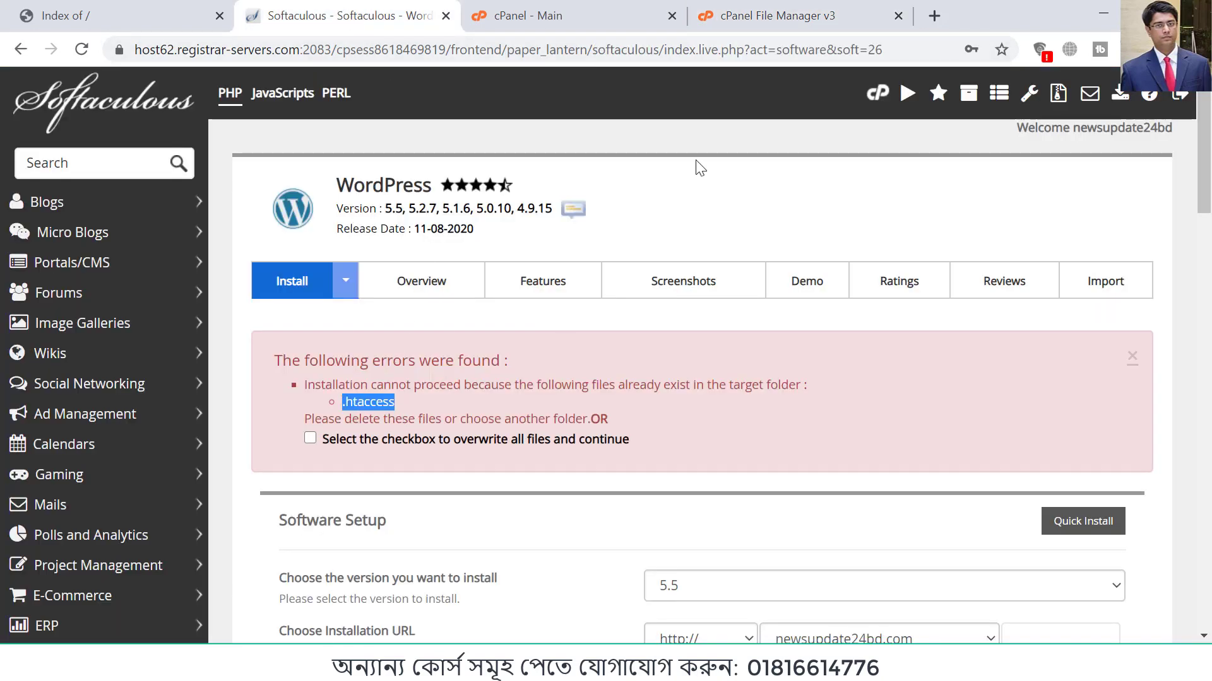
left_click(722, 20)
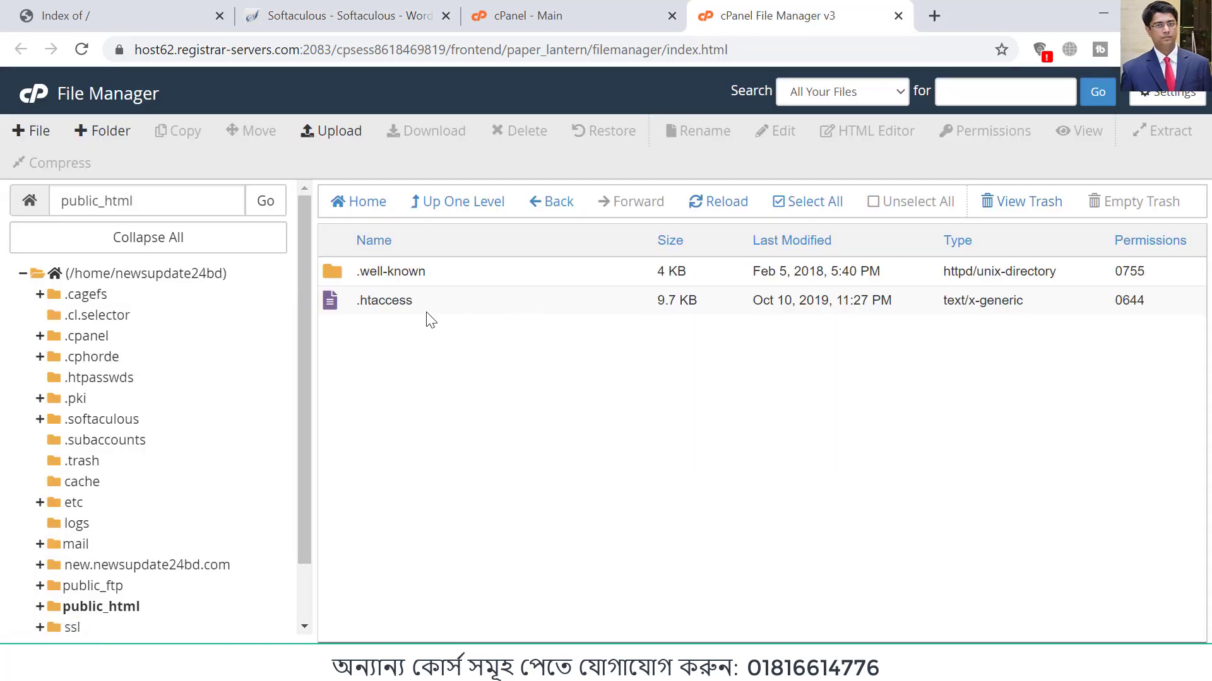
left_click(328, 305)
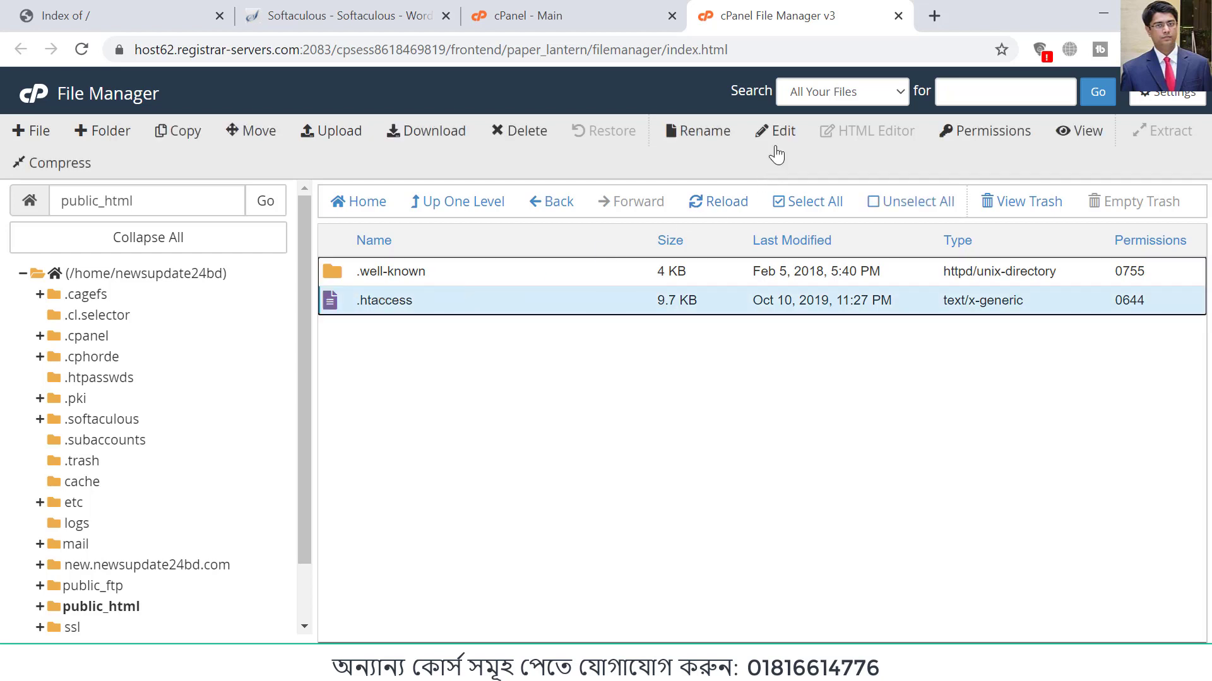
left_click(530, 140)
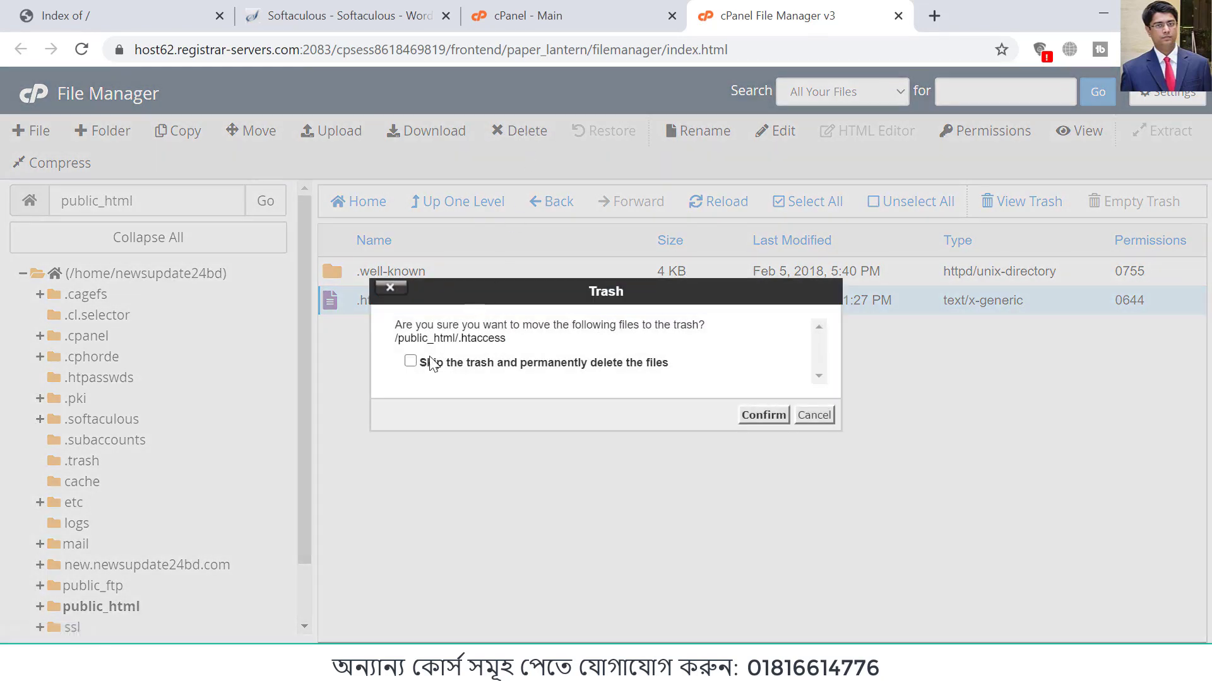
left_click(763, 415)
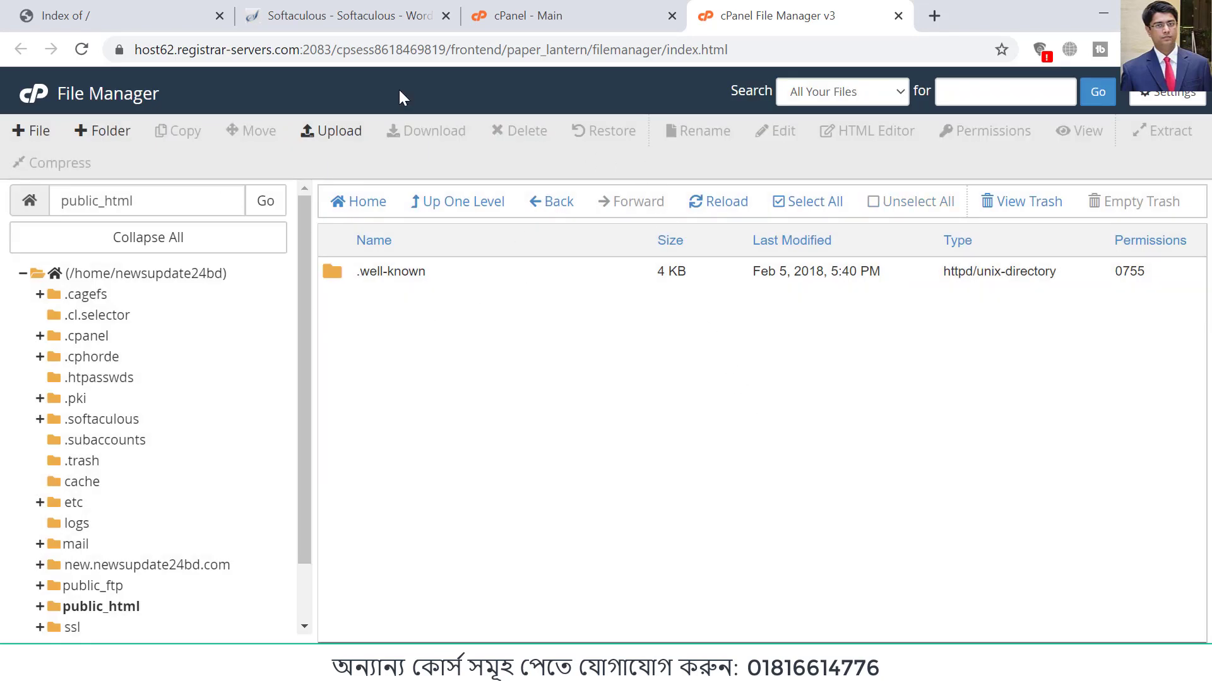
Step: Reload the Softaculous WordPress page and start a new installation from its overview
left_click(358, 16)
left_click(82, 49)
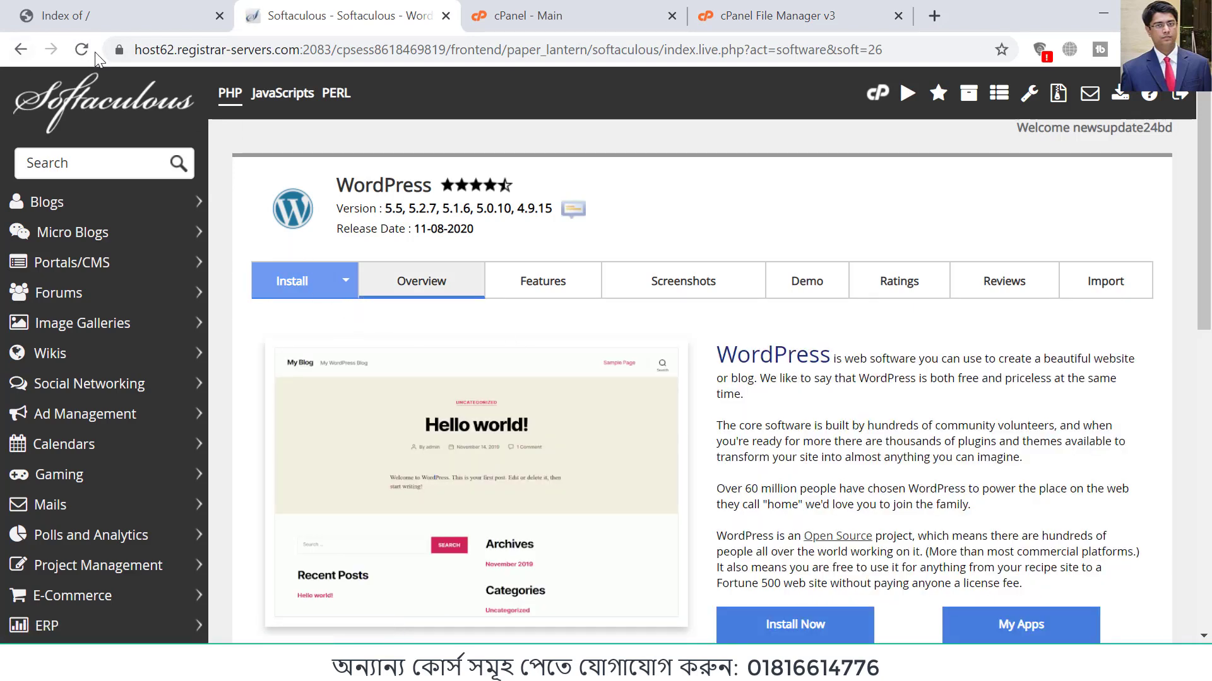
scroll(810, 446, "down", 3)
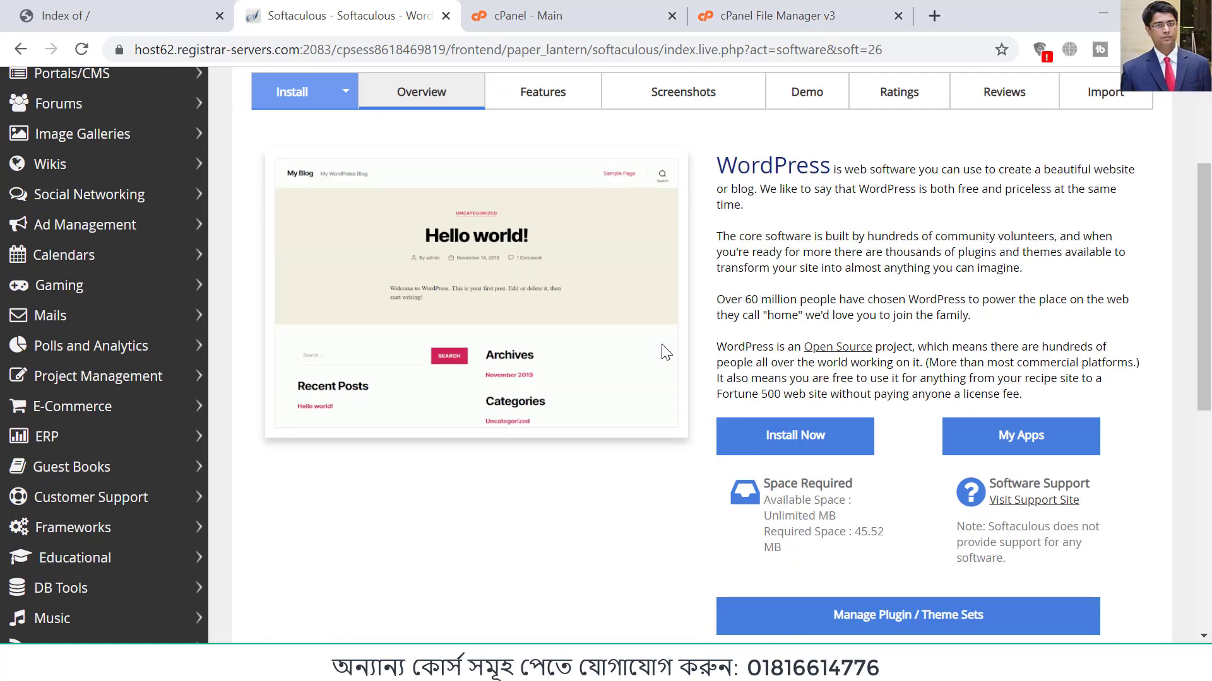
left_click(809, 447)
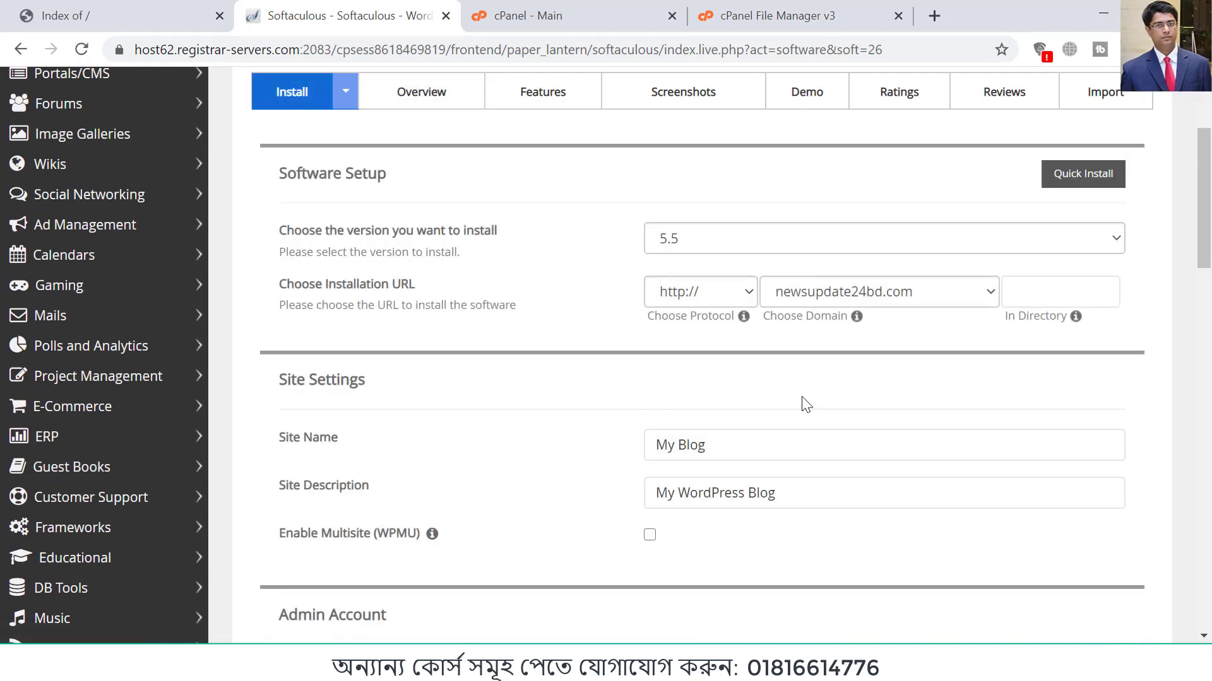
Step: Replace the default site name with "News Portal" in the WordPress site settings
scroll(802, 404, "down", 3)
left_click_drag(717, 261, 599, 263)
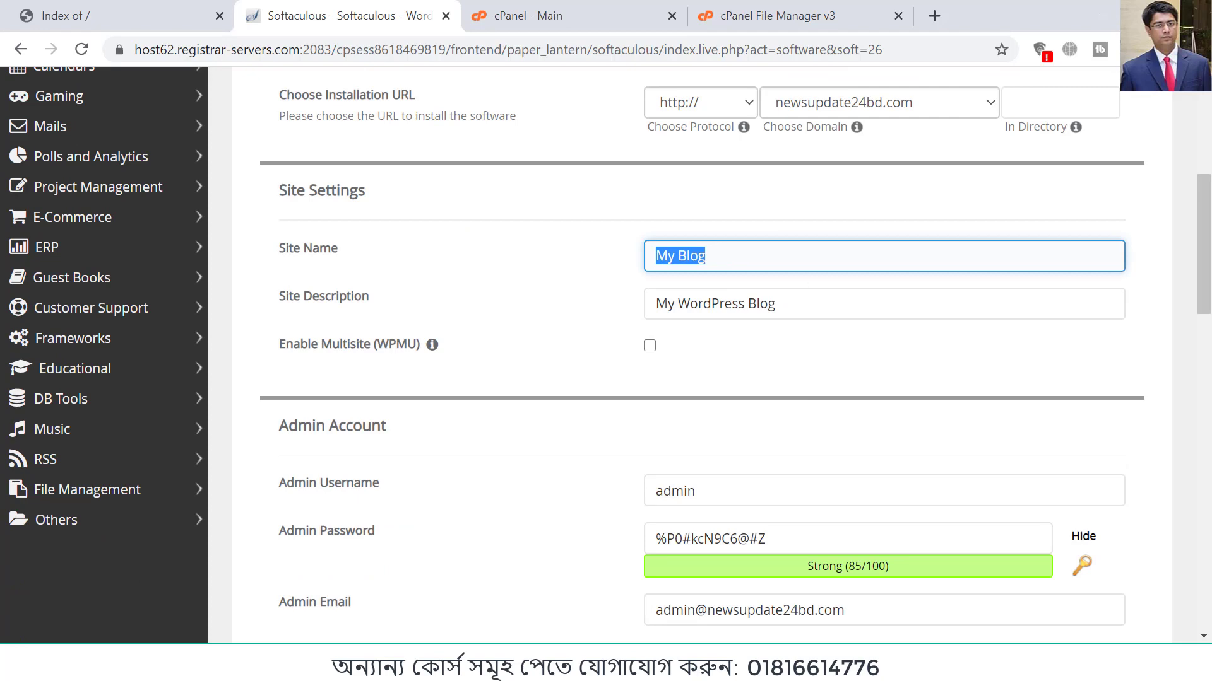
type("Newspor")
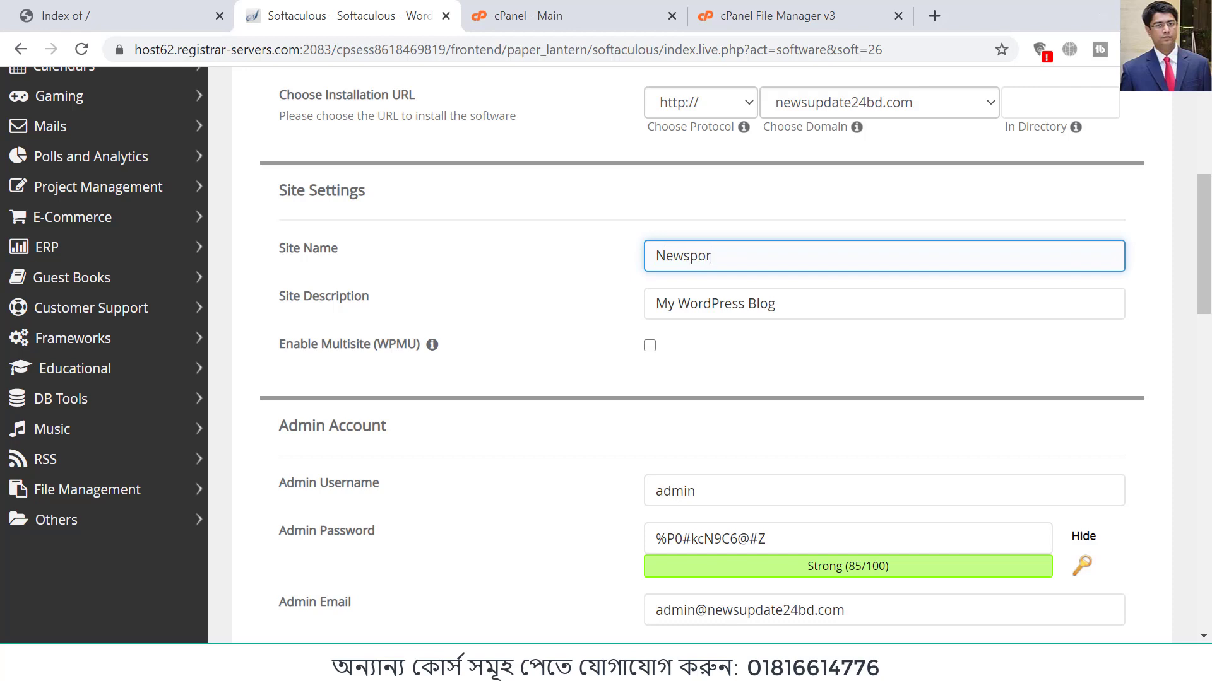
type("tal")
left_click(695, 254)
key("Delete")
type("P")
key("Left")
left_click(797, 666)
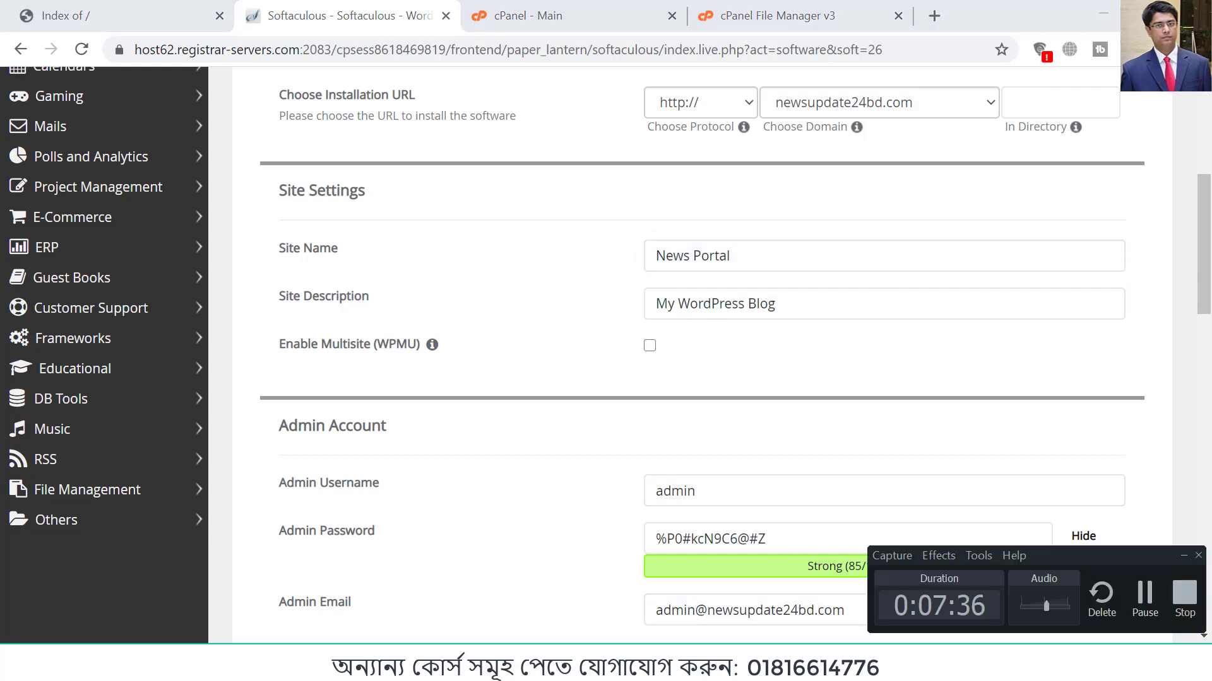
left_click(796, 666)
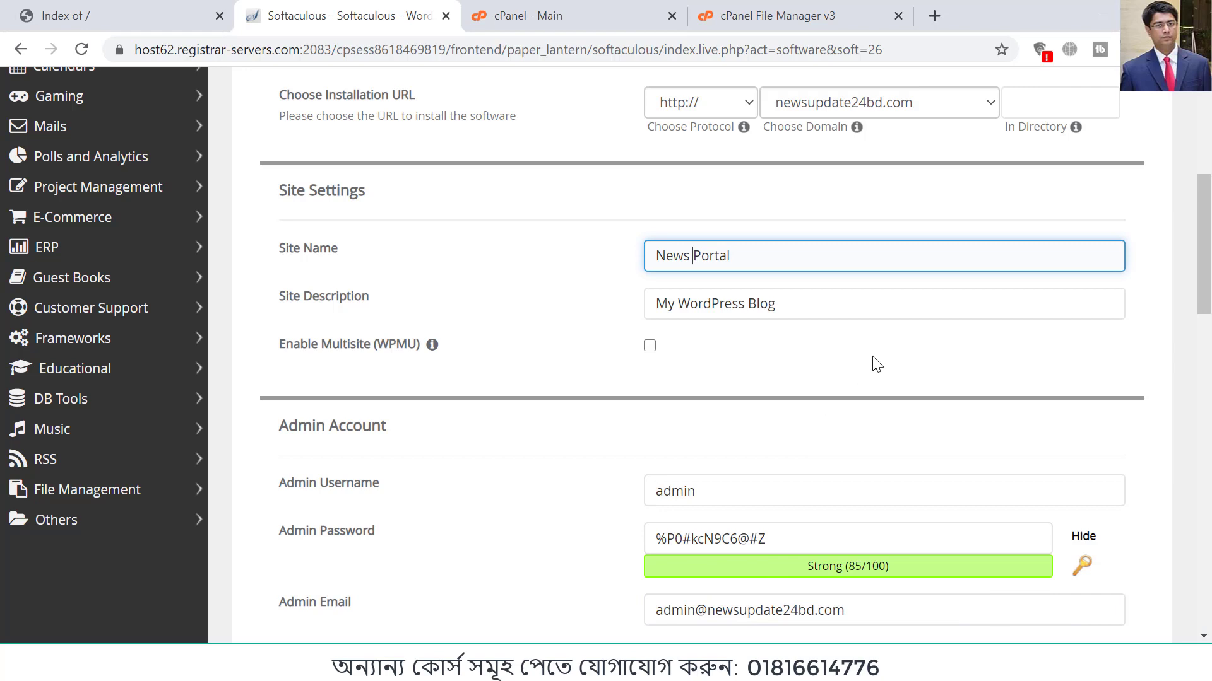
Step: Mask the WordPress admin password and replace it with a new password
scroll(778, 373, "down", 5)
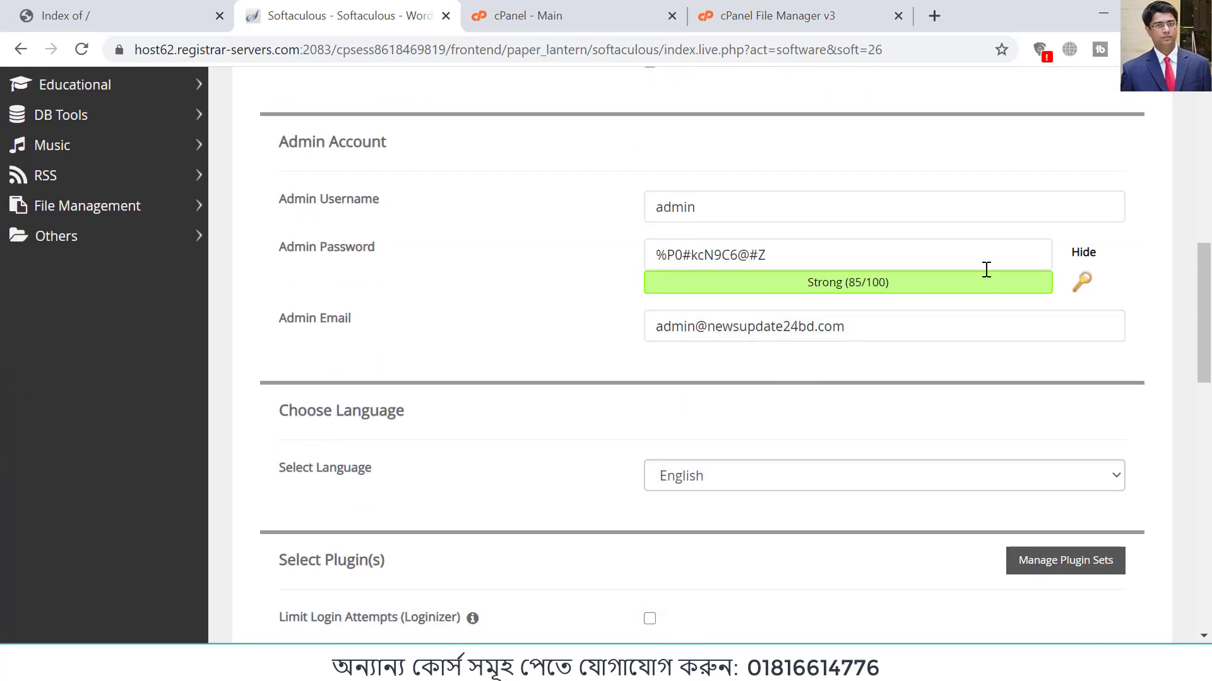
left_click(1082, 253)
left_click(846, 259)
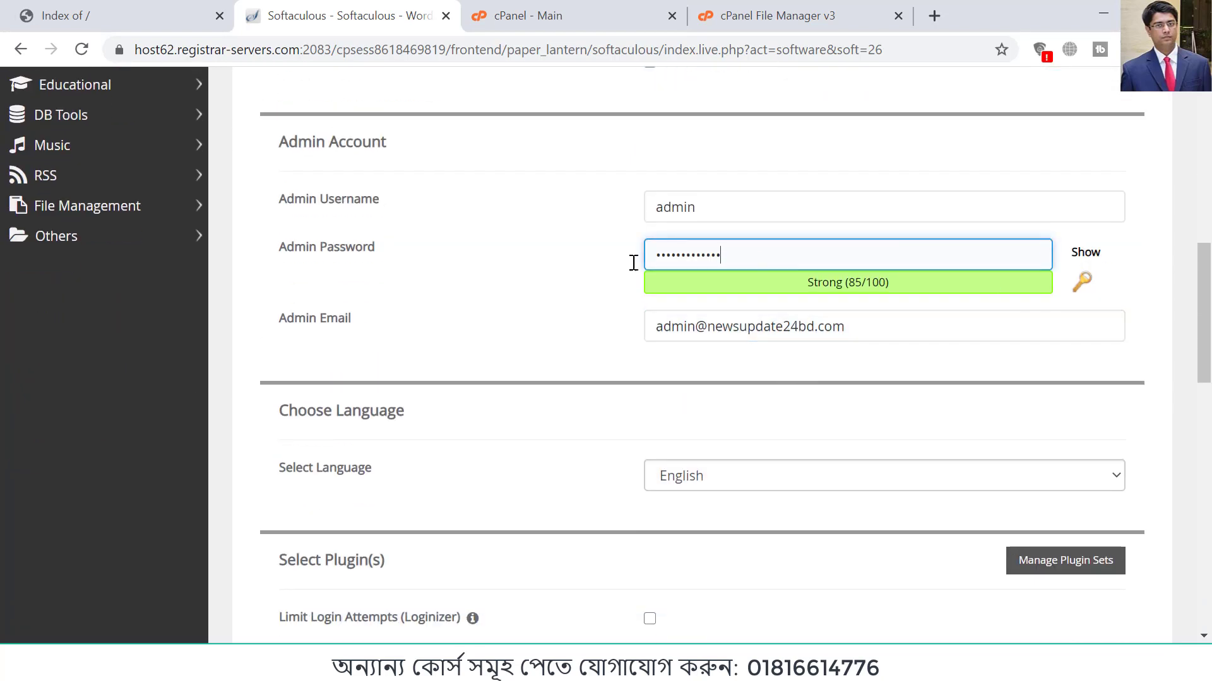
key("ctrl+a")
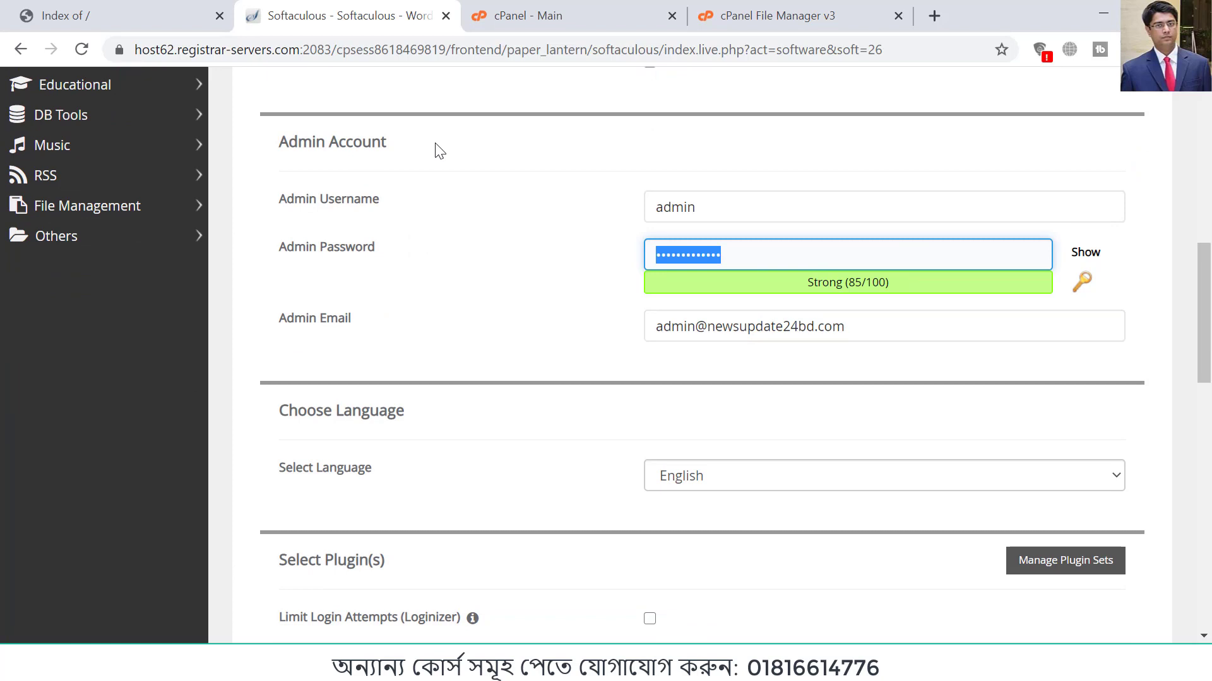
type("••")
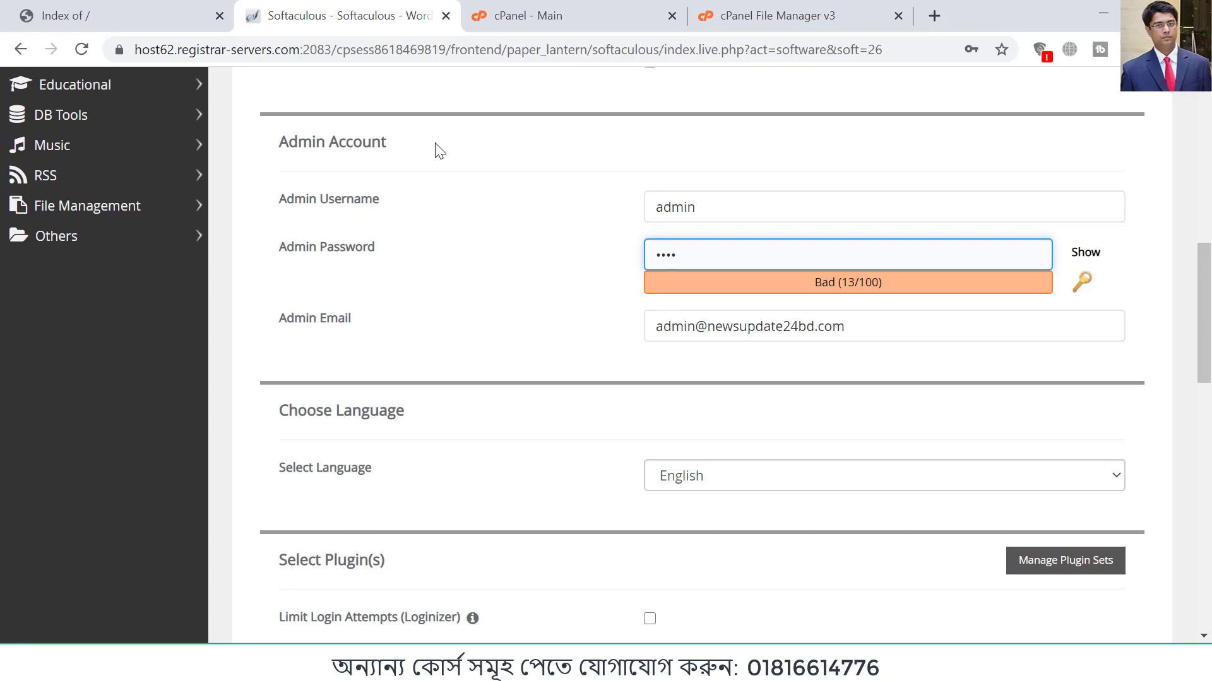
type("••")
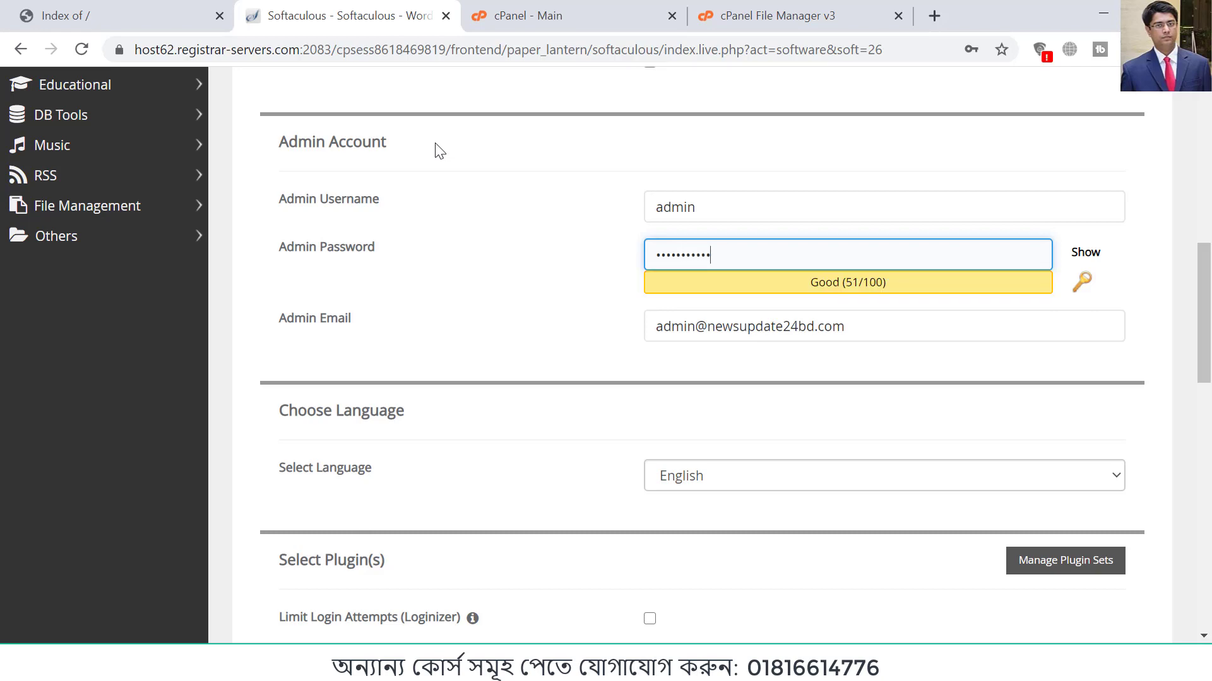
type("•")
Step: Replace the default admin email with the administrator's own e-mail address using the autofill suggestion
left_click(757, 329)
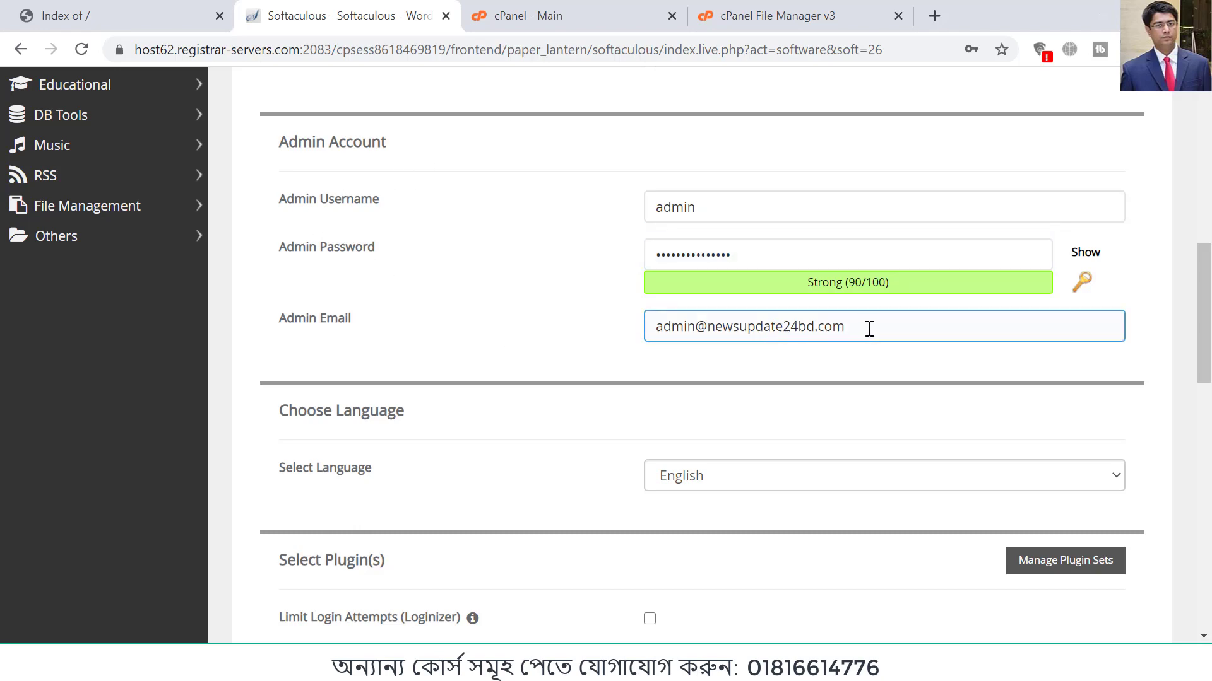
left_click_drag(869, 329, 589, 346)
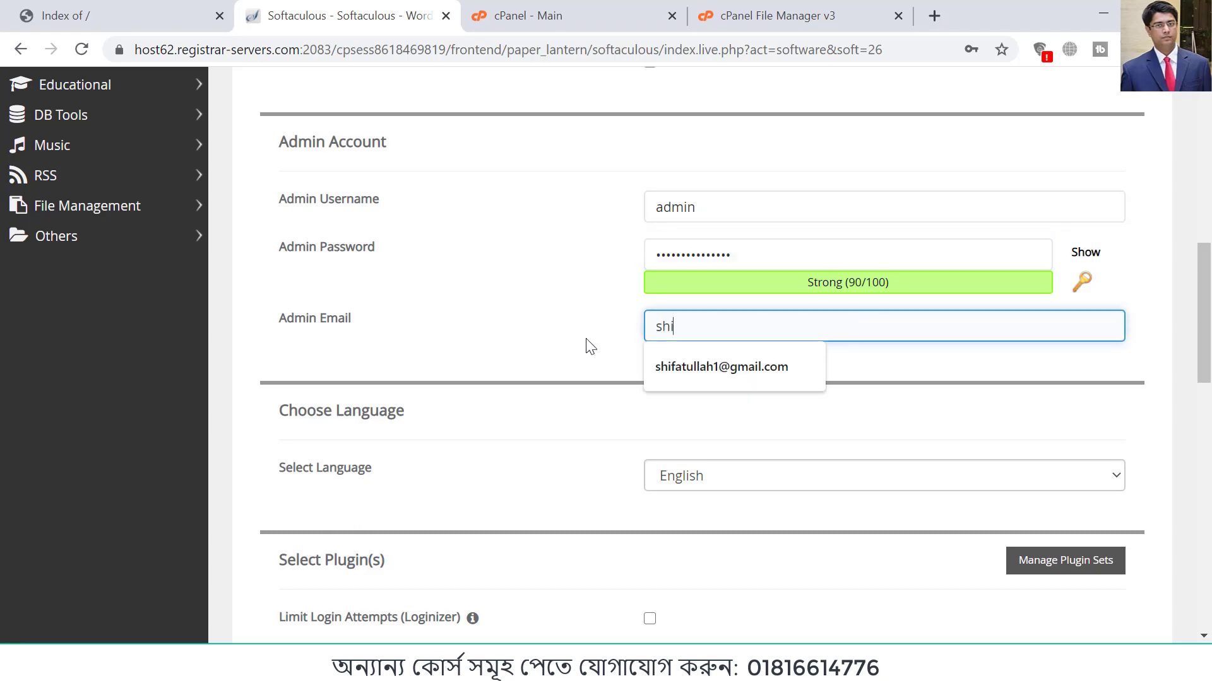
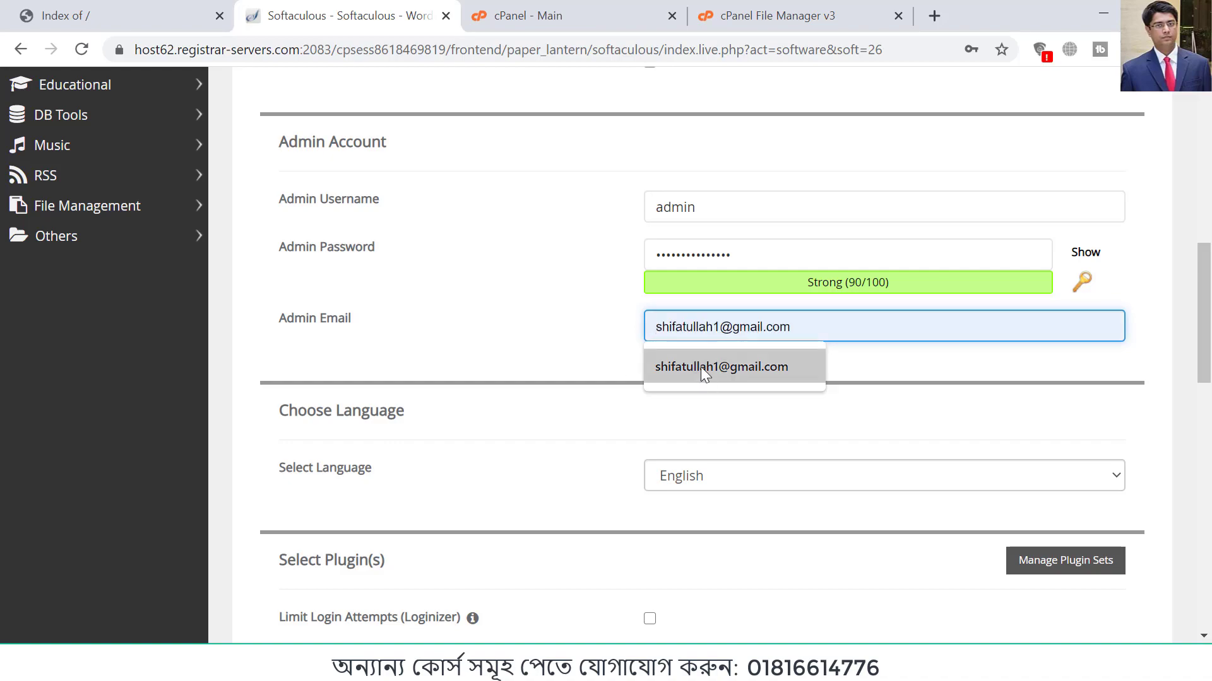
left_click(699, 366)
Step: Submit the WordPress installation with the default plugin and theme choices and open the installed site at newsupdate24bd.com
scroll(607, 360, "down", 6)
scroll(607, 361, "down", 10)
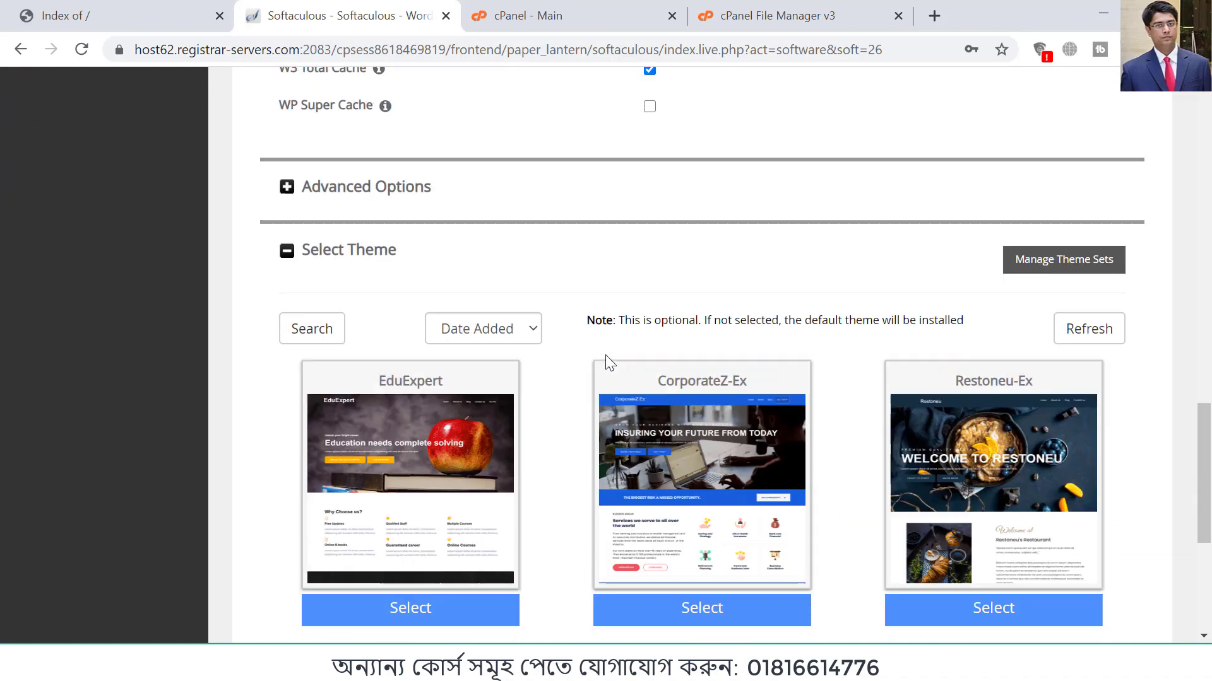
left_click(697, 412)
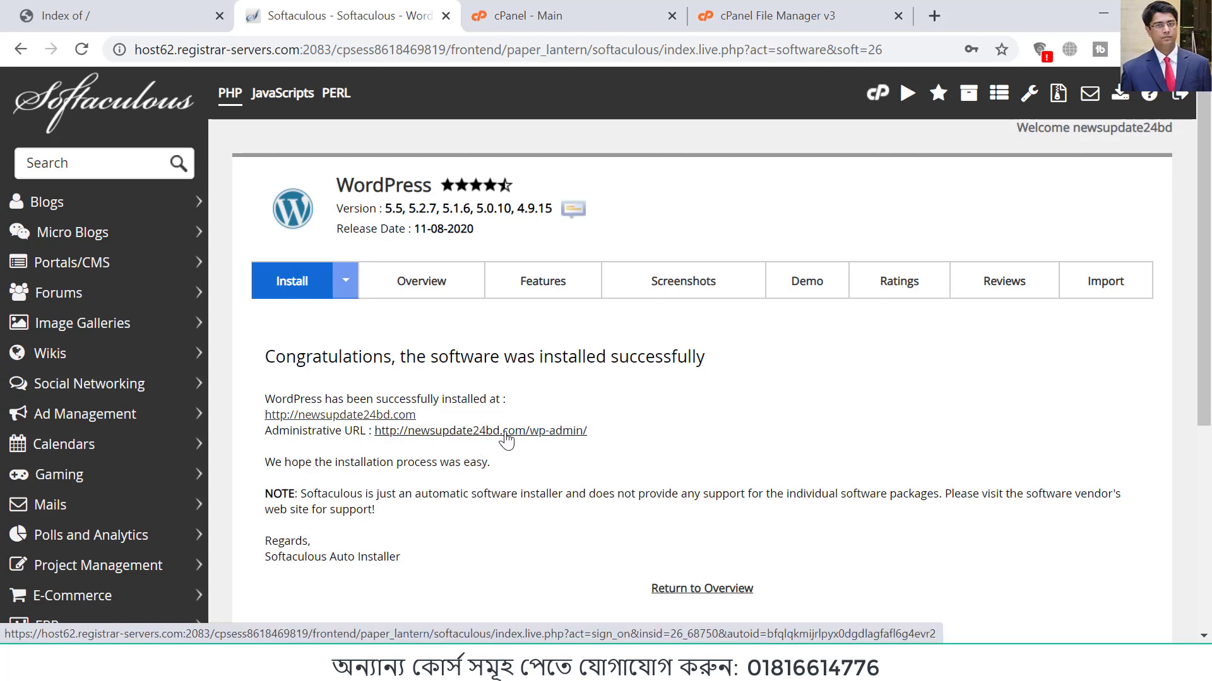
left_click(358, 419)
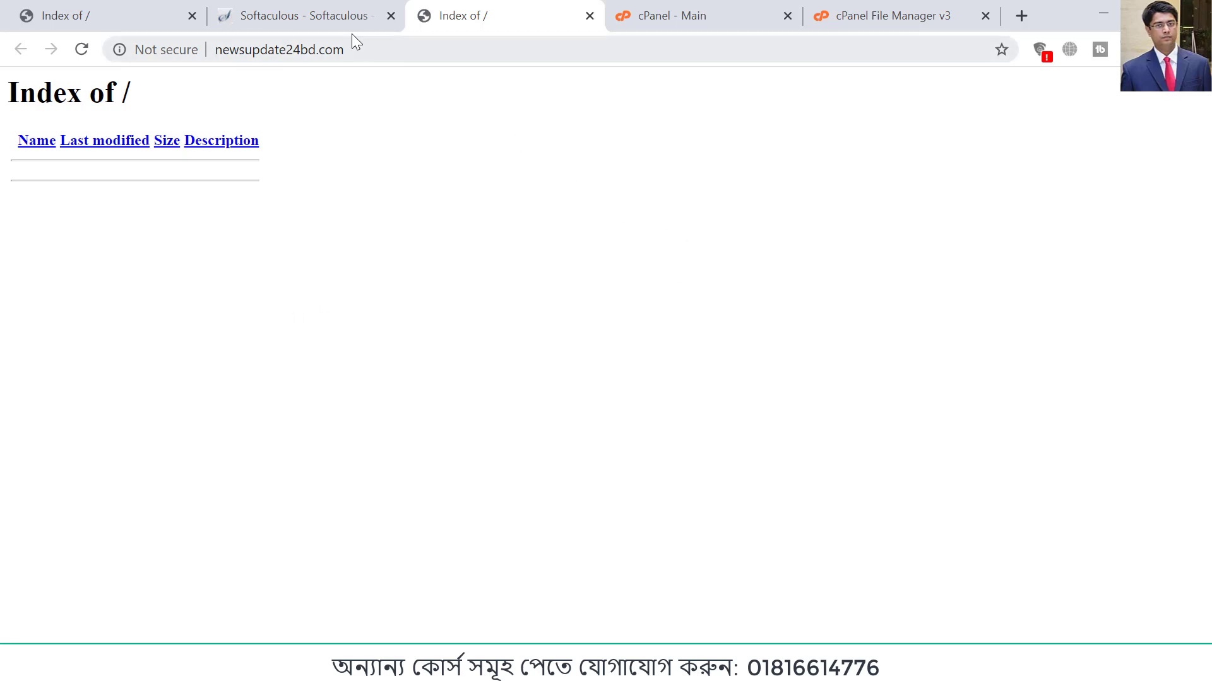
Step: Open the WordPress admin login page at newsupdate24bd.com/wp-admin after checking the Softaculous installation page
left_click(335, 19)
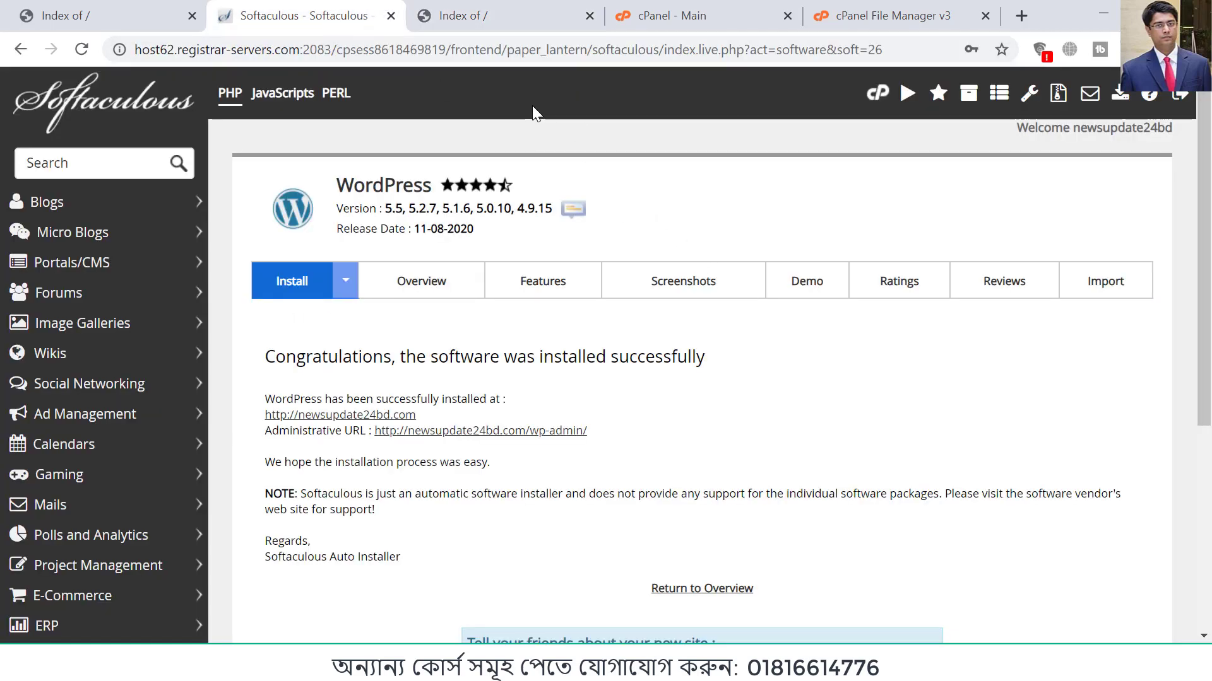
left_click(464, 19)
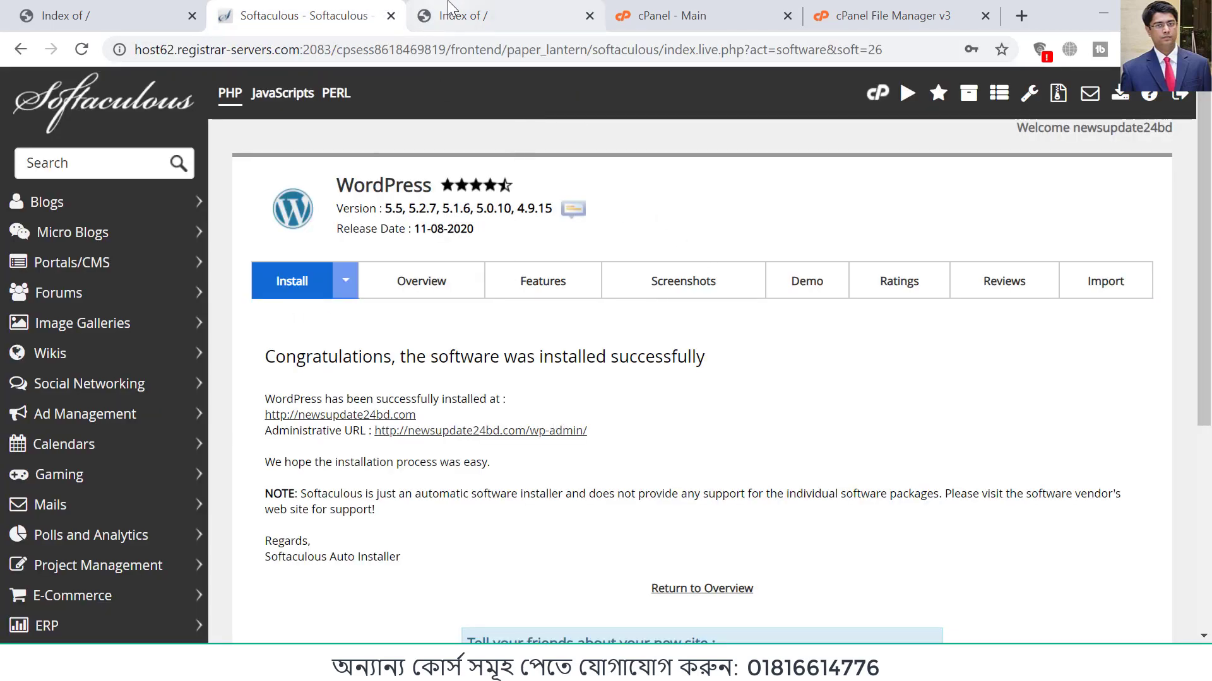
left_click(388, 49)
left_click(483, 51)
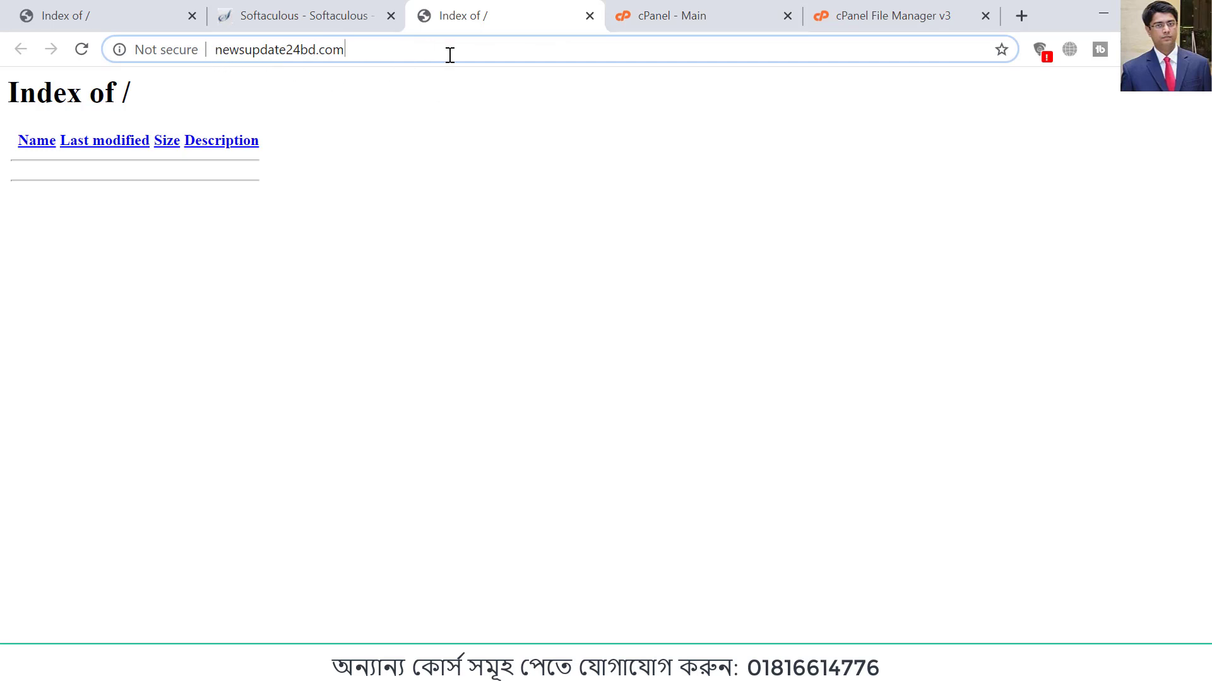
type("/")
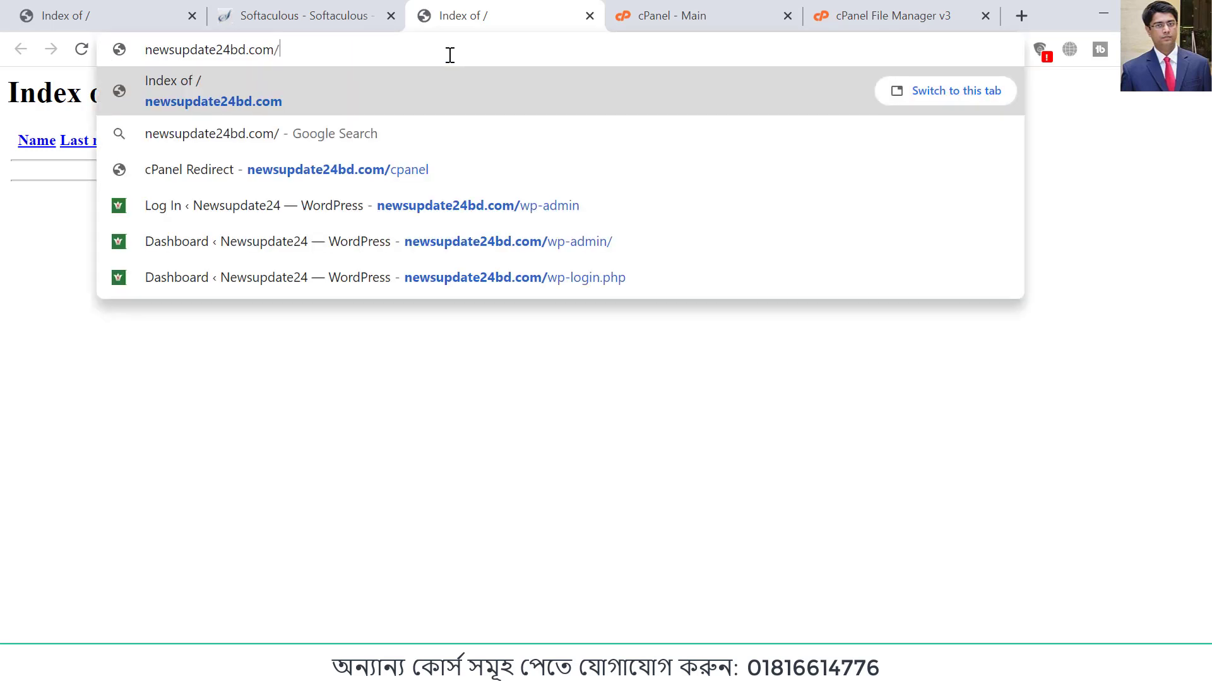
type("wp-admin")
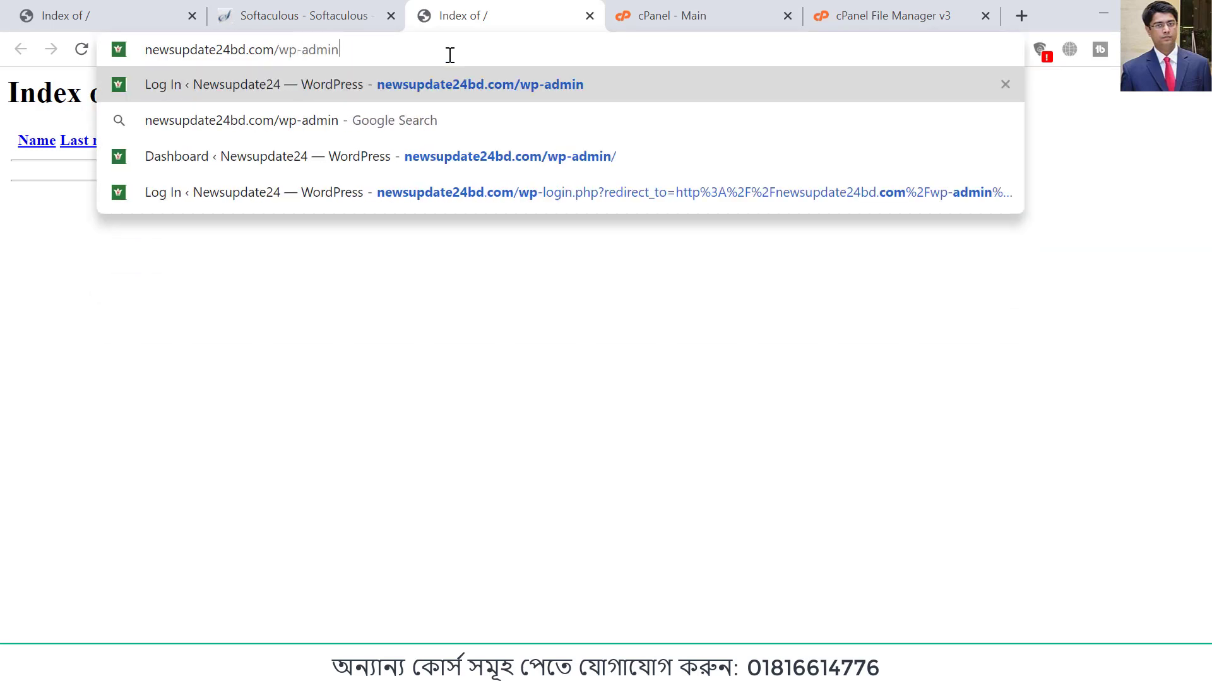
key("Return")
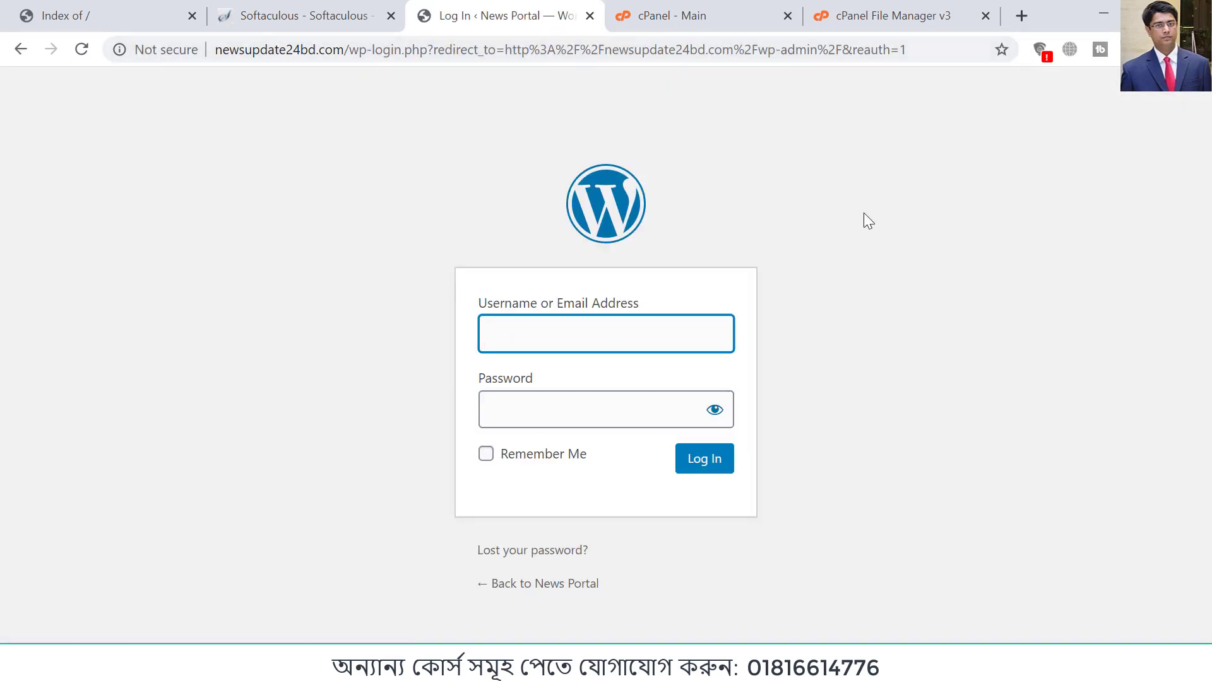
Step: Log in to WordPress with the username admin and the account password, and decline saving the password in the browser
type("admin")
key("Tab")
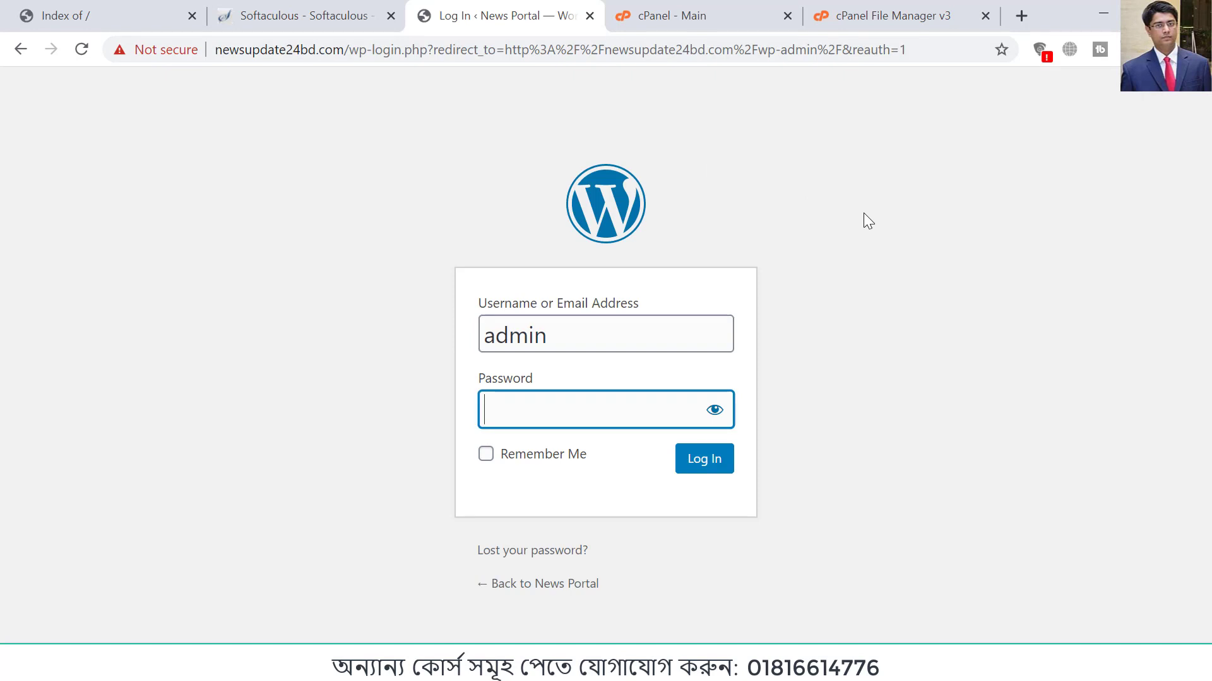
type("•")
key("BackSpace")
type("•")
left_click(694, 466)
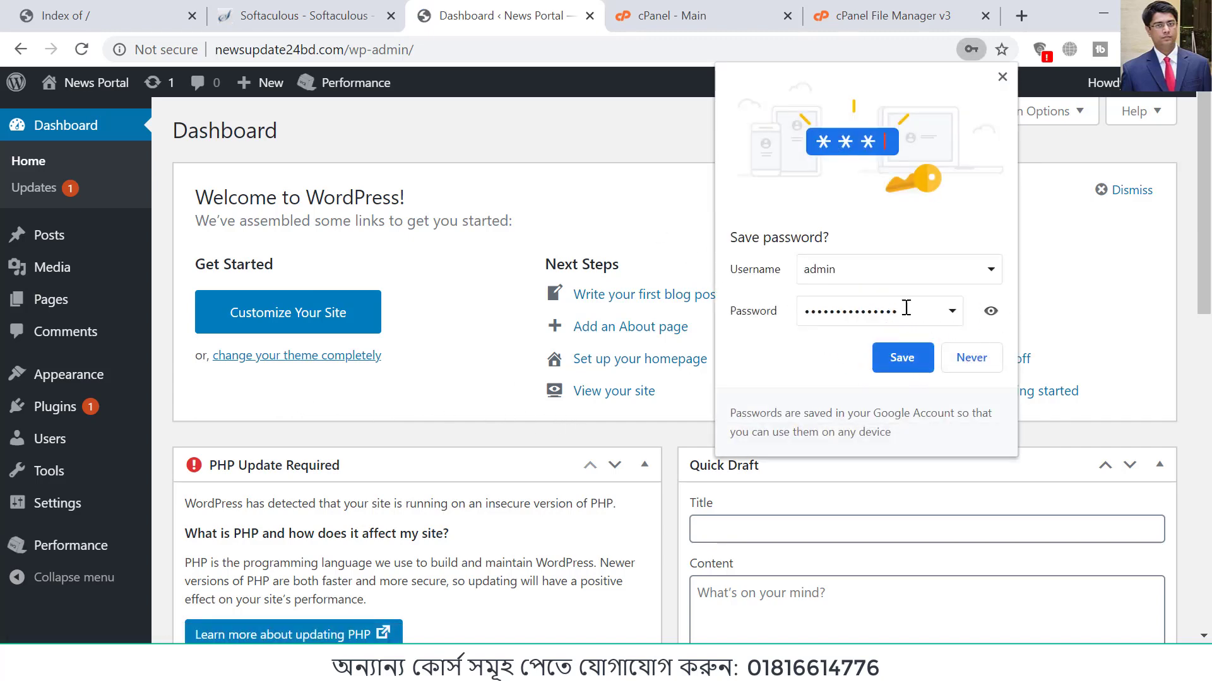
left_click(972, 357)
Step: Look through the WordPress dashboard and dismiss its Welcome panel
scroll(431, 331, "down", 2)
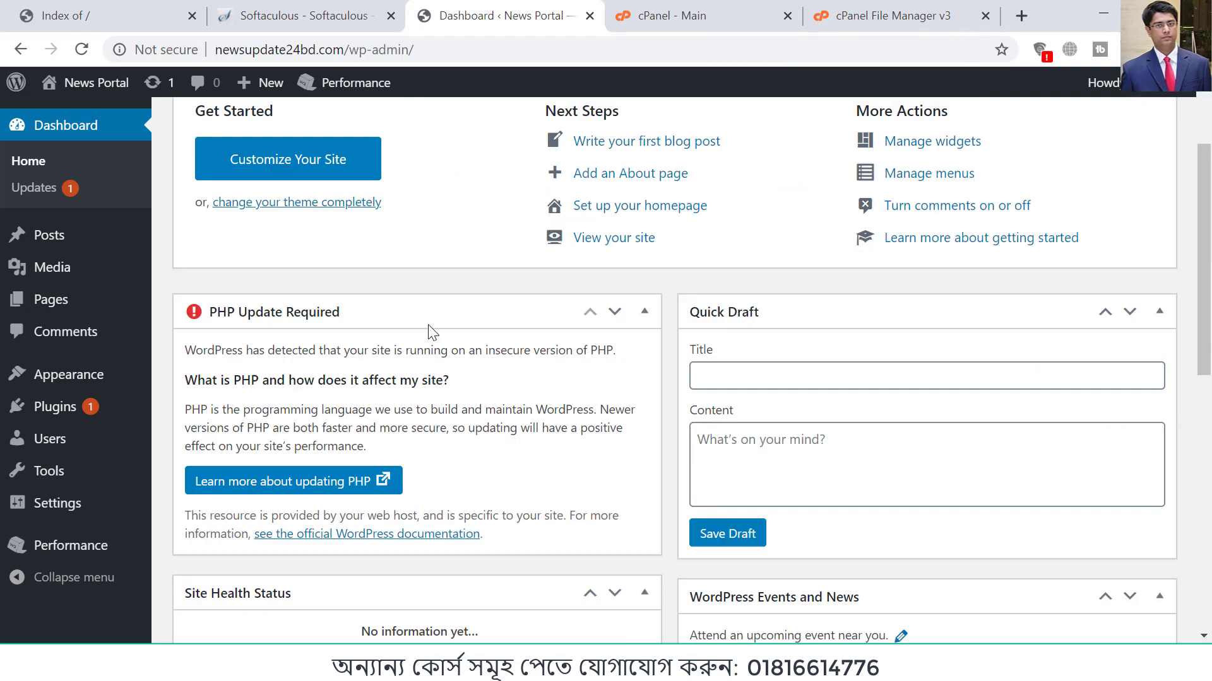
scroll(429, 331, "down", 5)
scroll(429, 332, "up", 7)
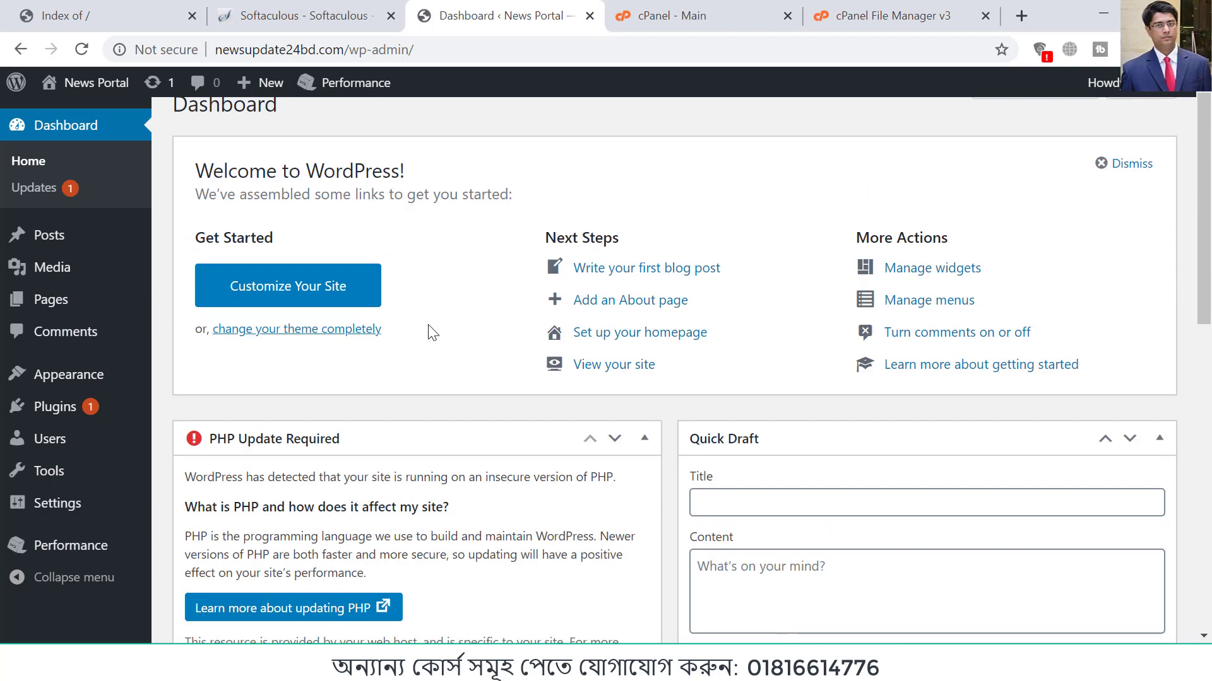
scroll(431, 332, "up", 1)
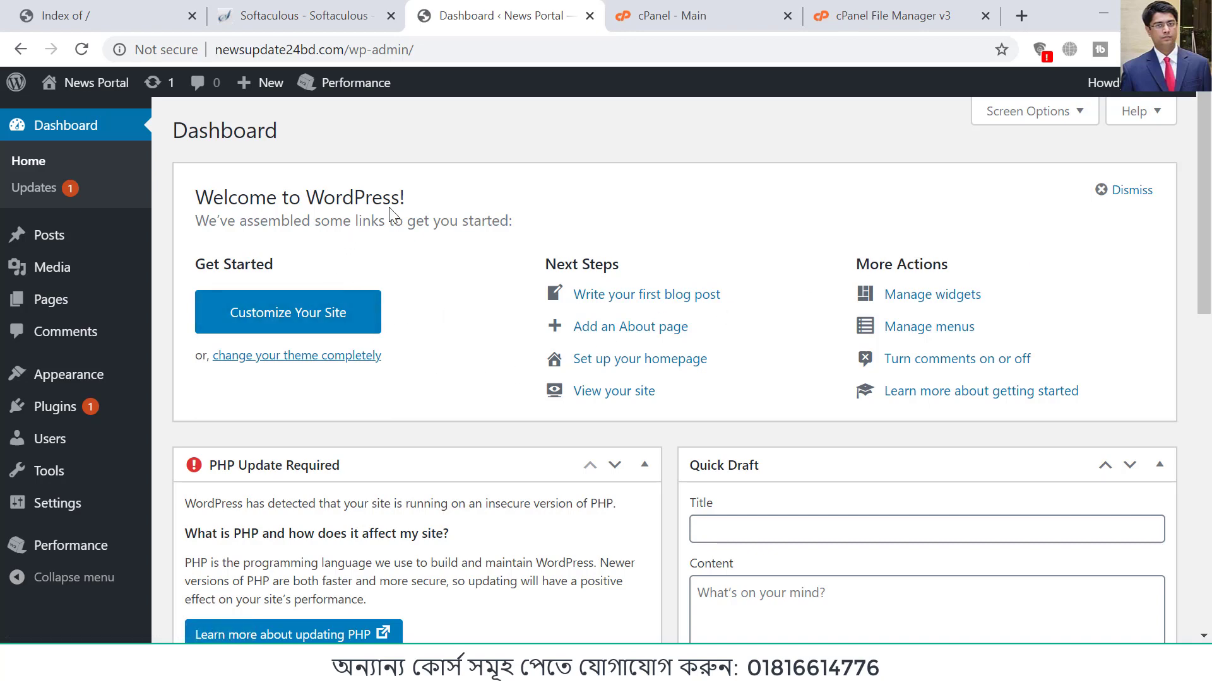
left_click(1122, 190)
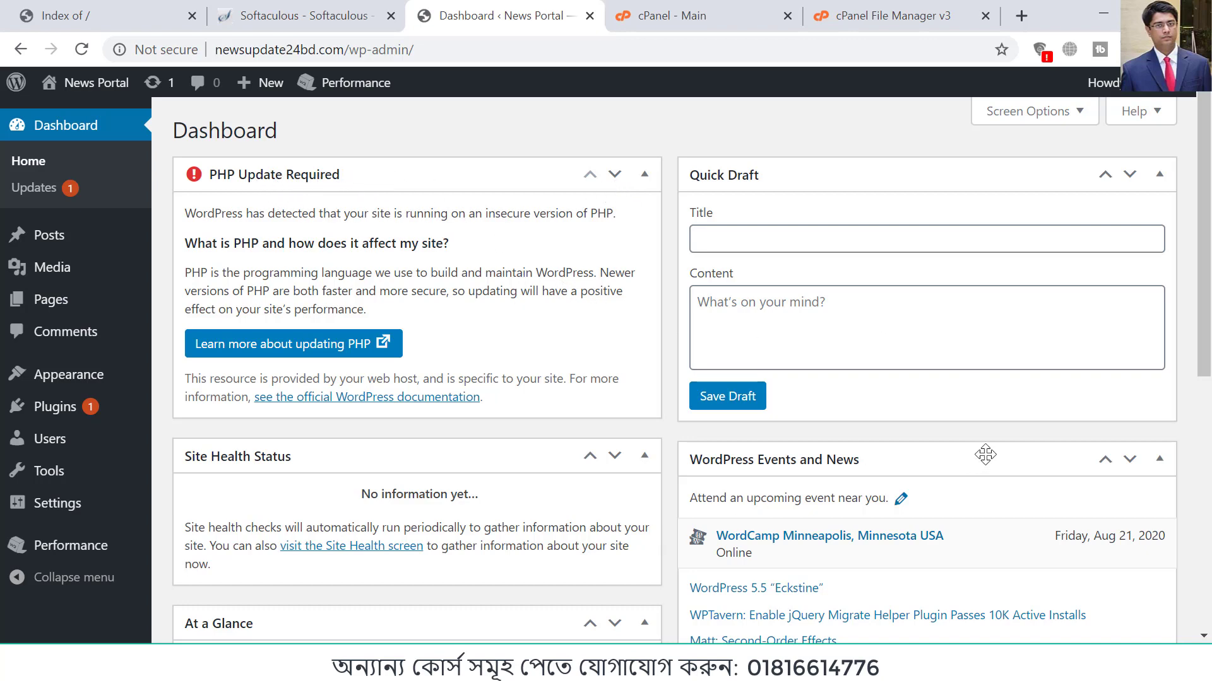
Step: Hide the PHP Update Required, Site Health Status, At a Glance, Activity, Quick Draft, and WordPress Events and News boxes from the dashboard
left_click(1055, 128)
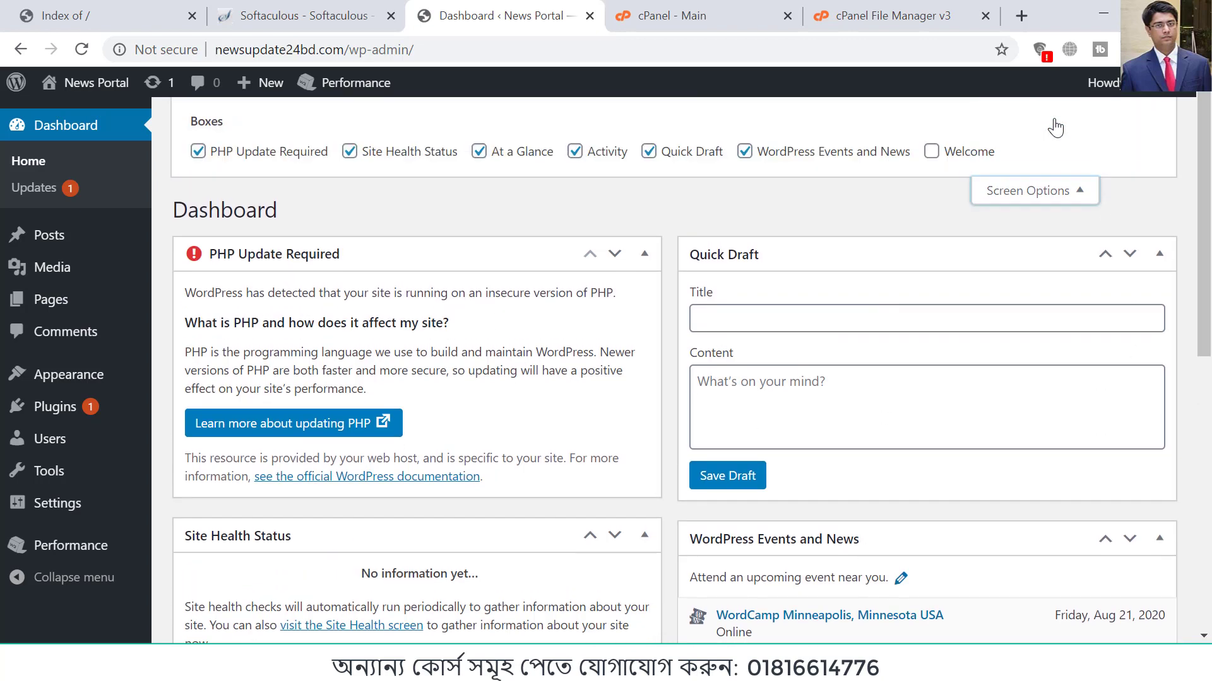
left_click(273, 155)
left_click(370, 157)
left_click(505, 154)
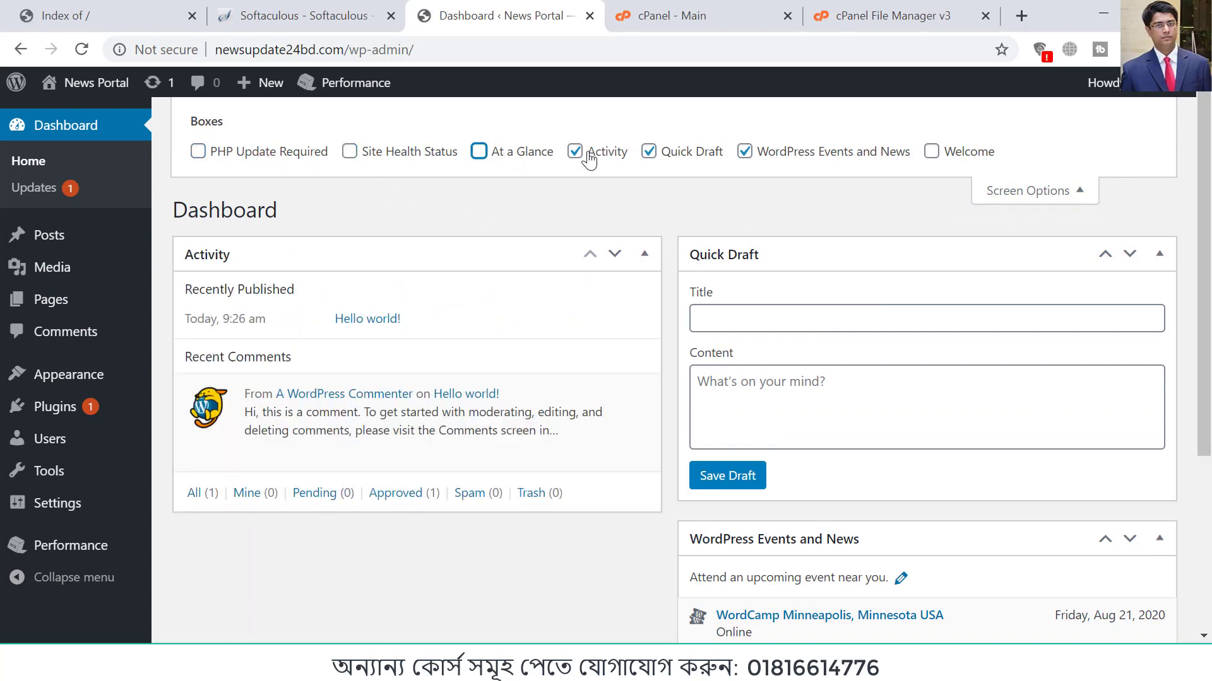
left_click(589, 157)
left_click(689, 153)
left_click(762, 153)
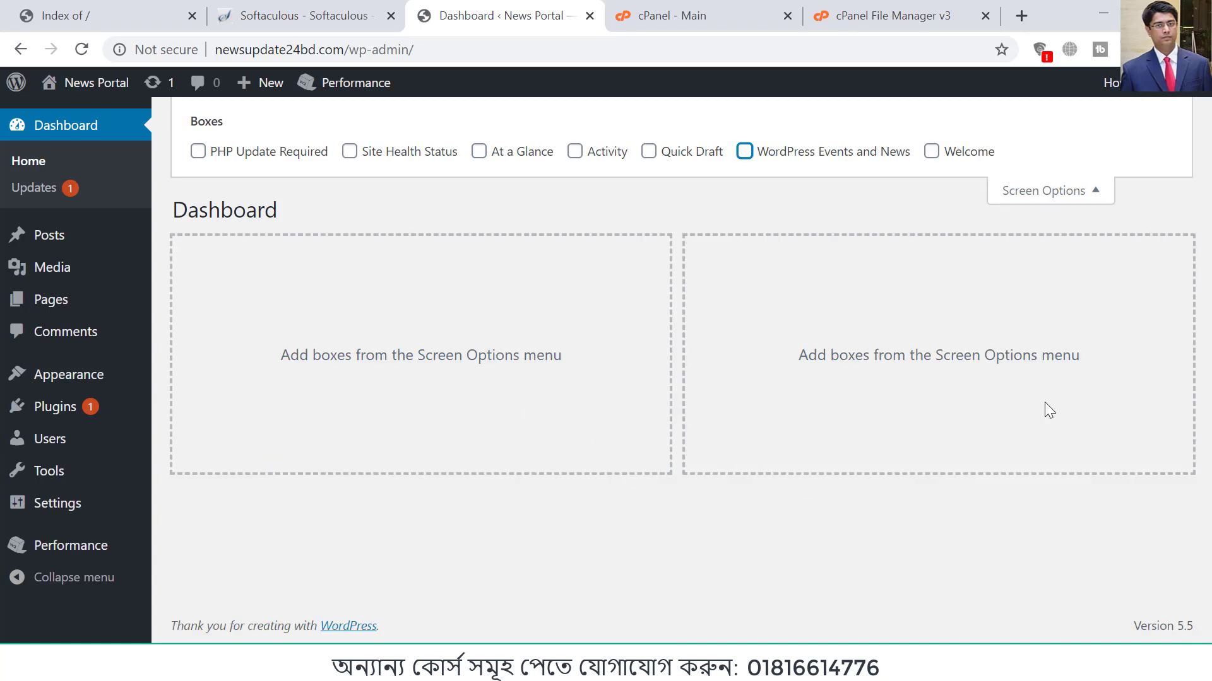
left_click(1101, 190)
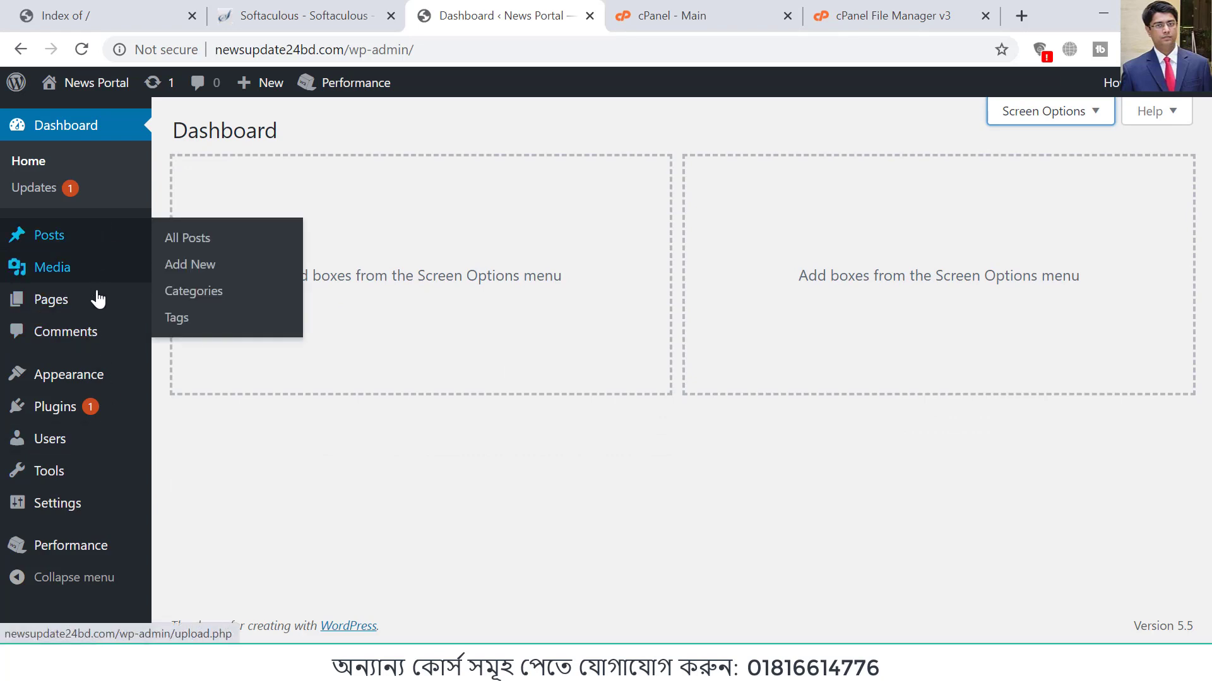
Step: Review the list of installed plugins and their available updates
left_click(60, 418)
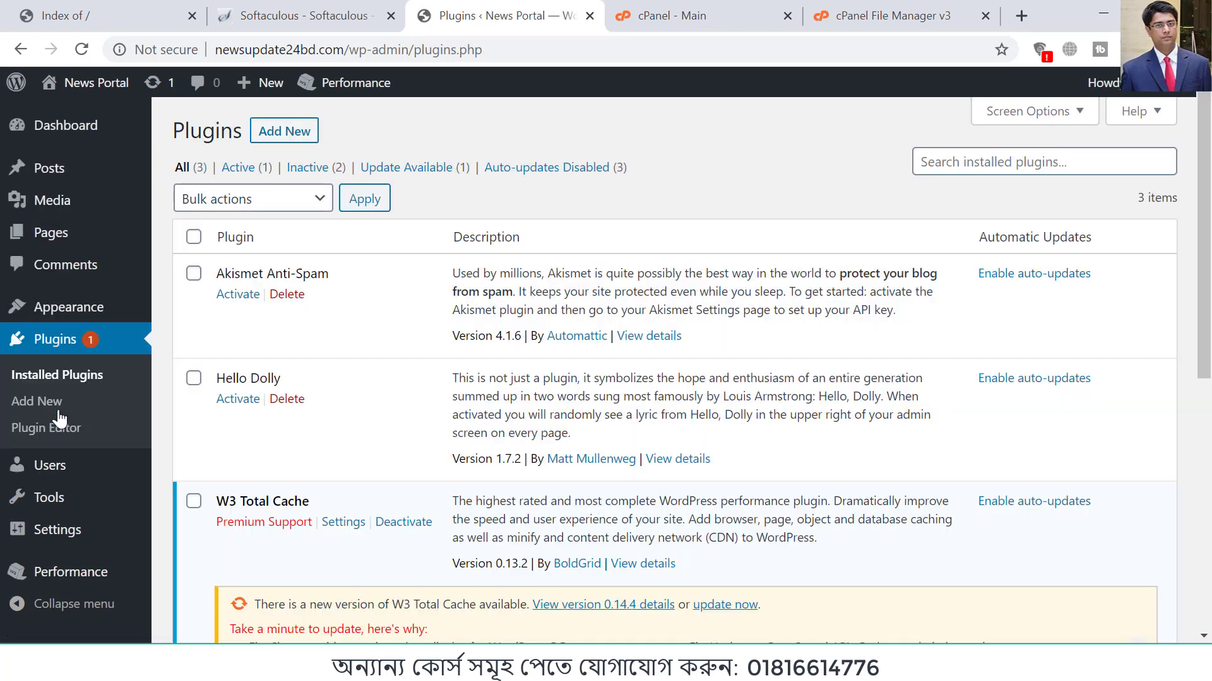
scroll(454, 388, "down", 7)
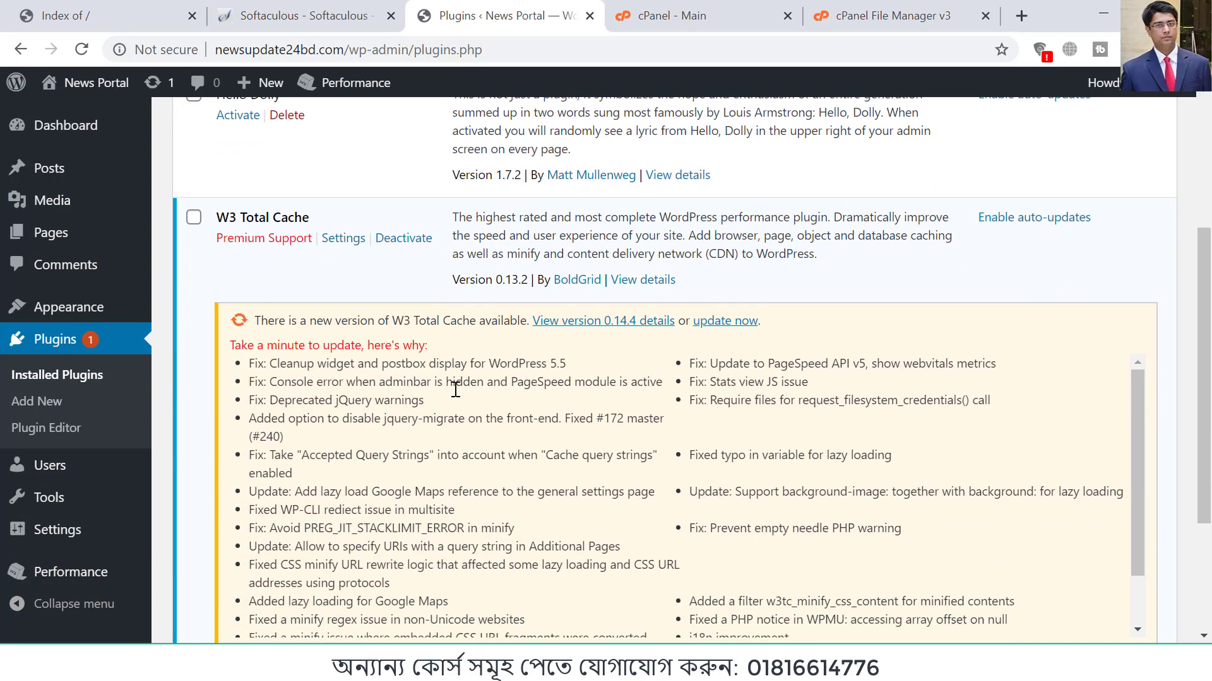
scroll(455, 388, "up", 8)
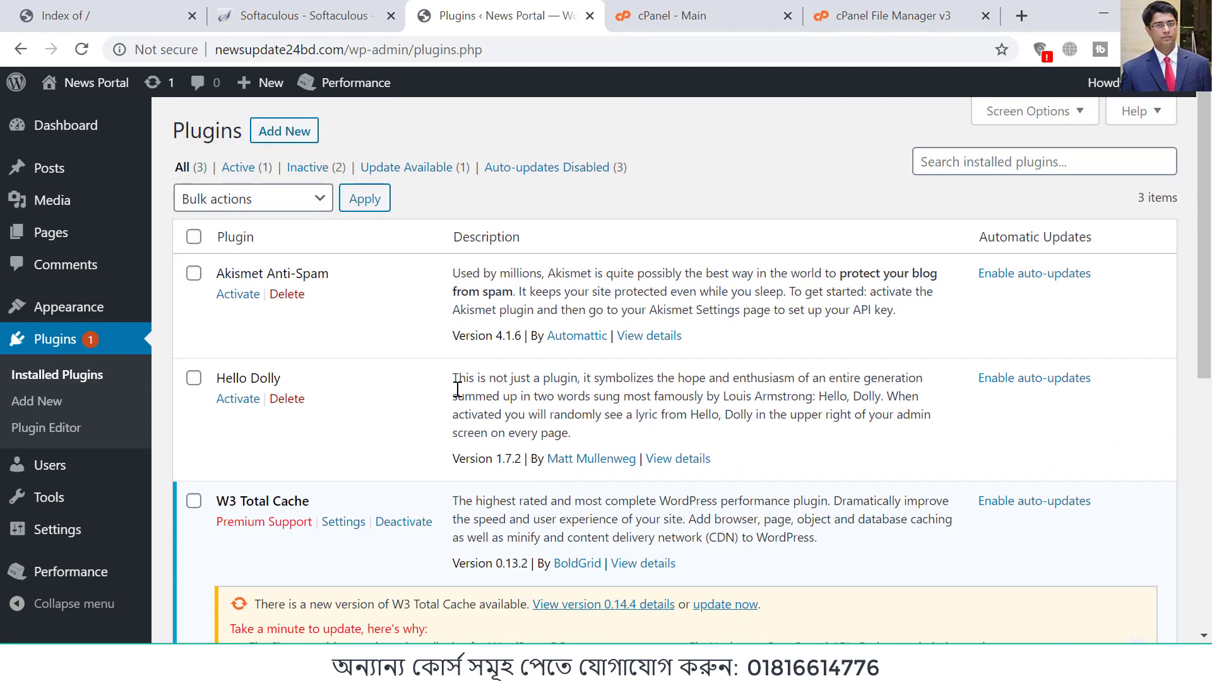
Step: Move the default Privacy Policy and Sample Page pages to the trash with a bulk action
left_click(76, 237)
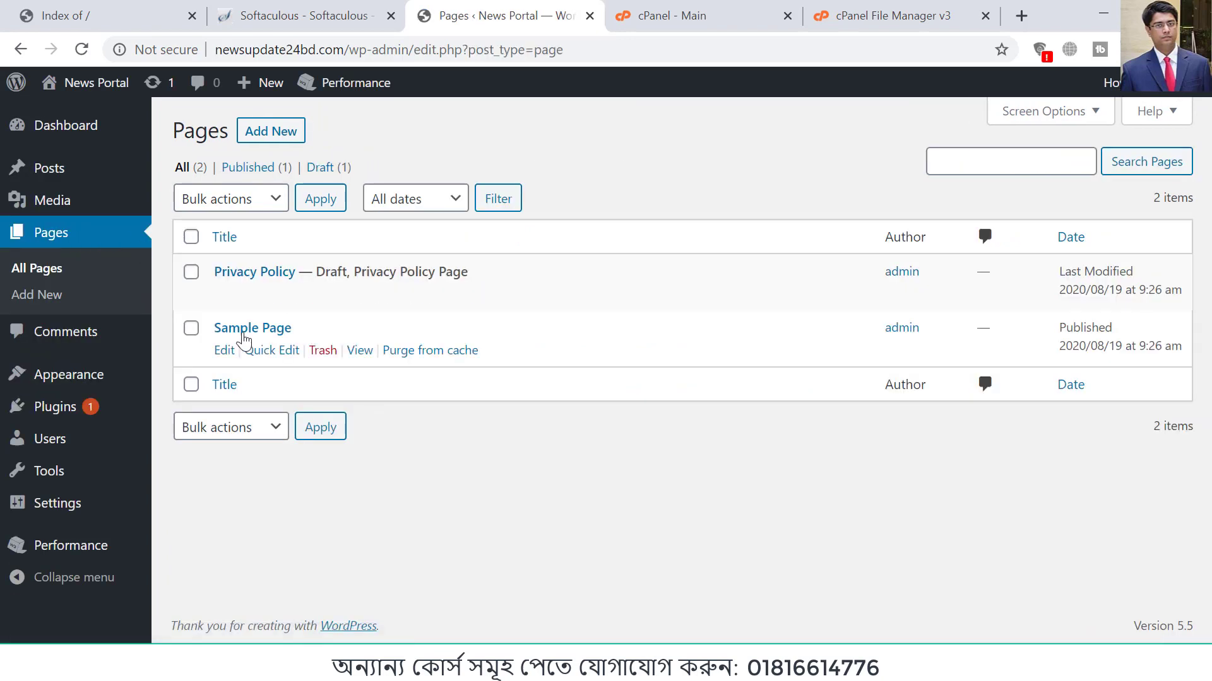
left_click(191, 328)
left_click(191, 272)
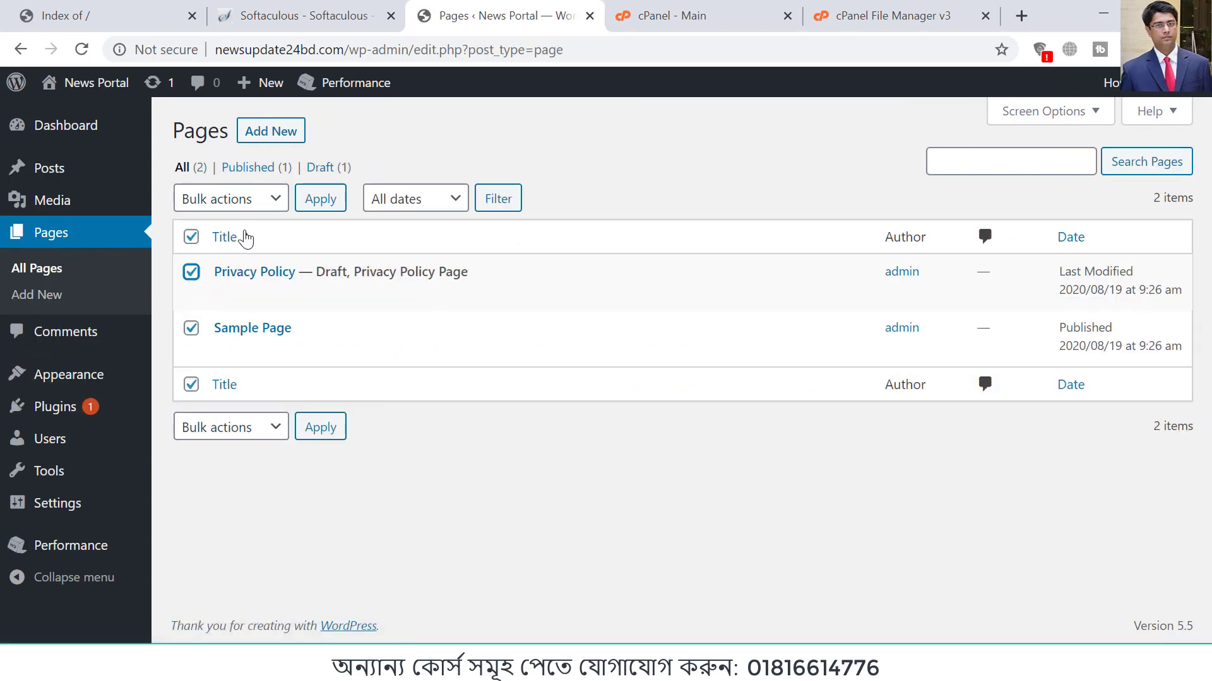
left_click(270, 199)
left_click(238, 258)
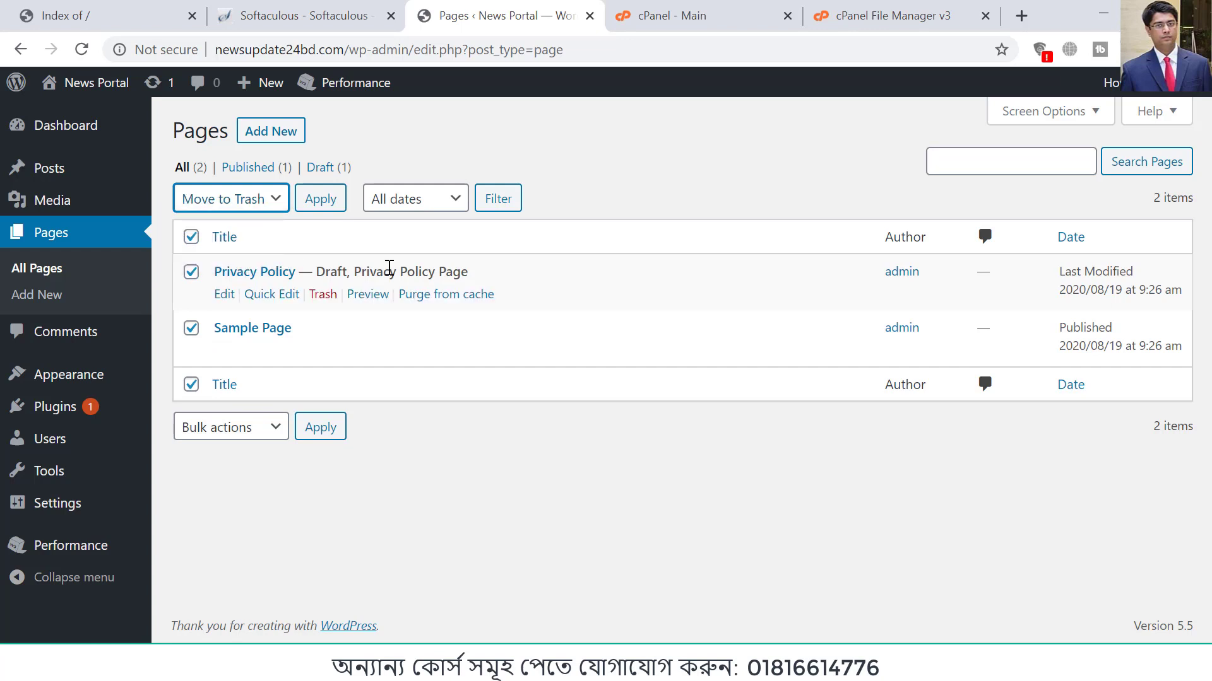
left_click(322, 200)
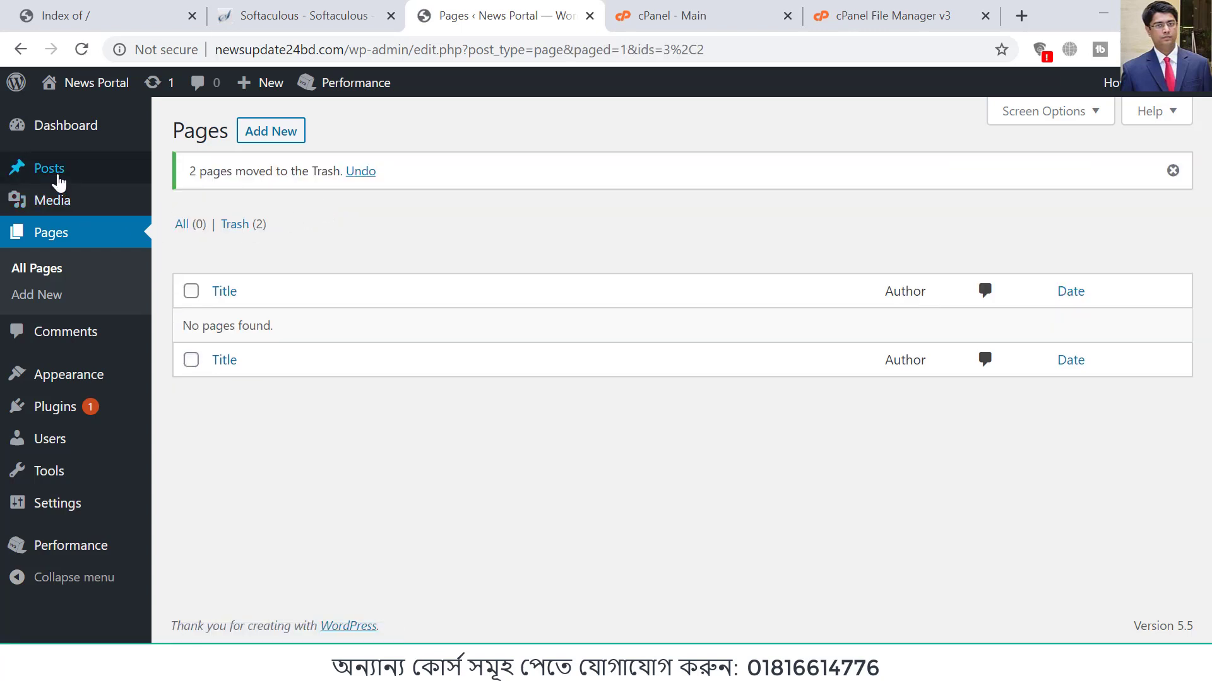
Step: Move the default "Hello world!" post to the trash with a bulk action
left_click(58, 183)
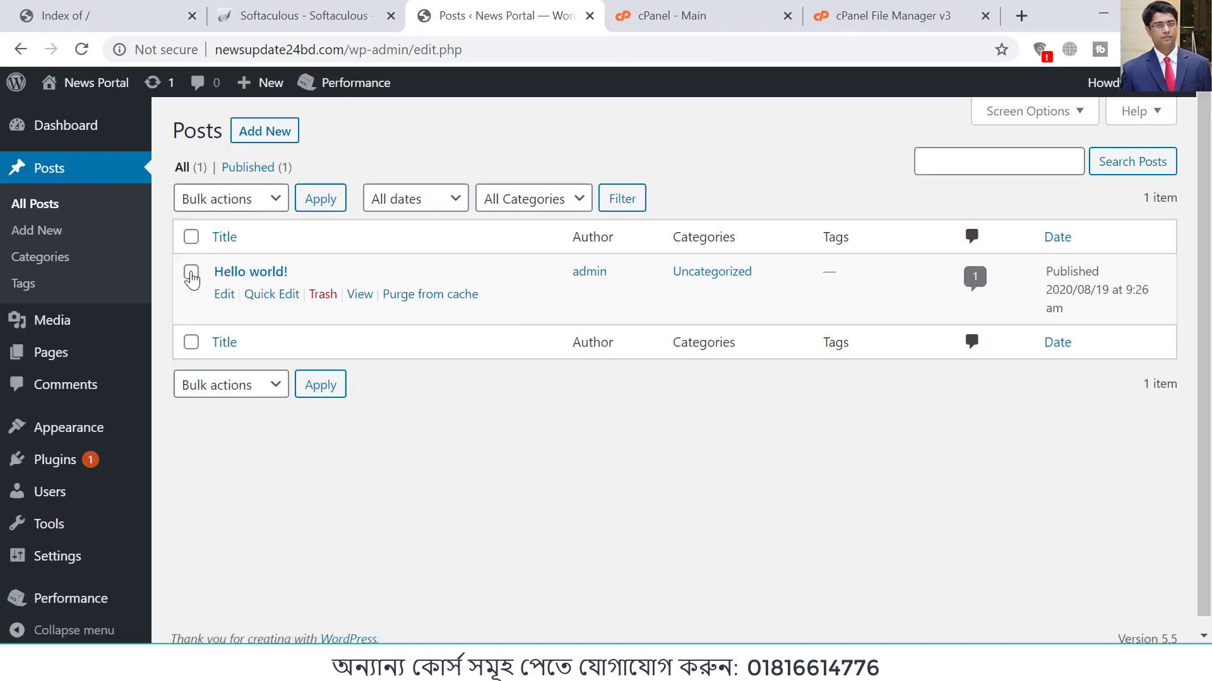
left_click(265, 200)
left_click(246, 257)
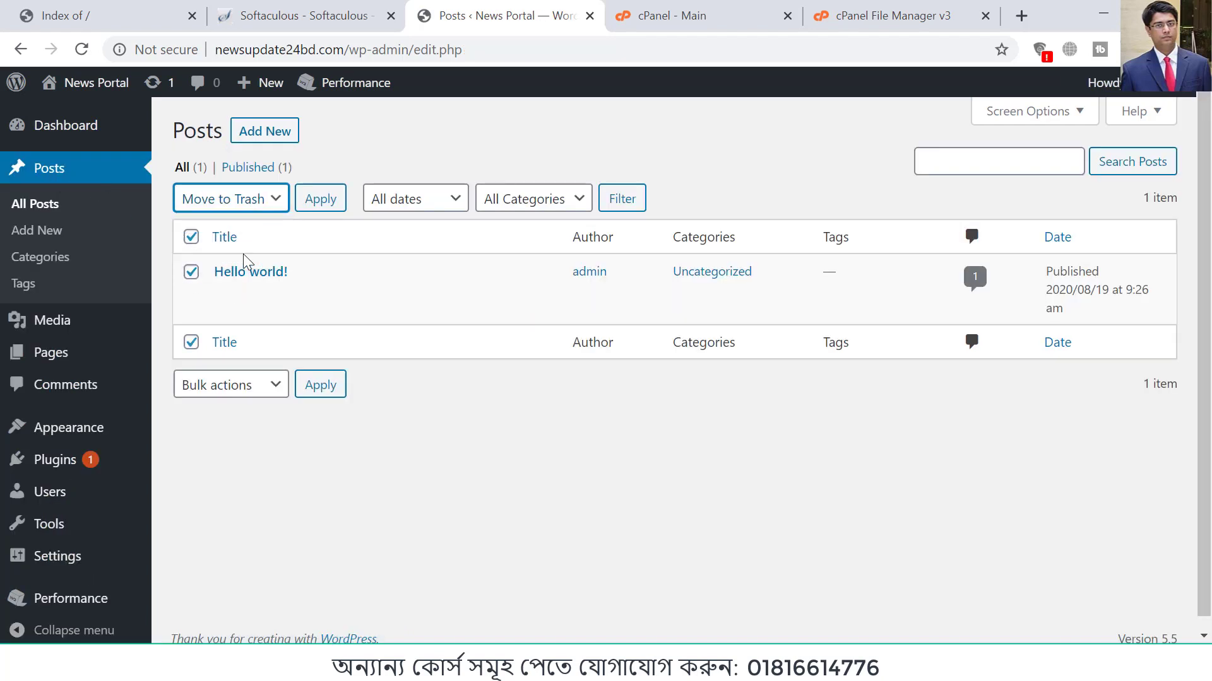
left_click(321, 199)
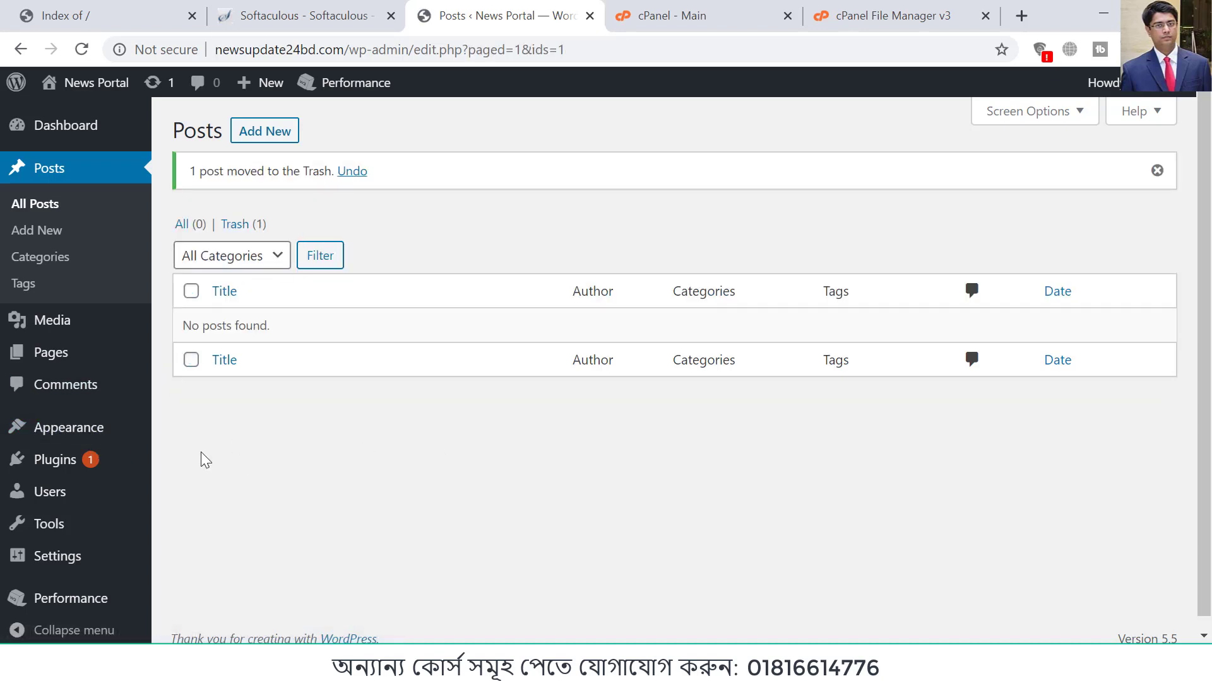
Step: View the News Portal site's front page in a separate browser tab and close that tab
mouse_move(65, 87)
right_click(87, 116)
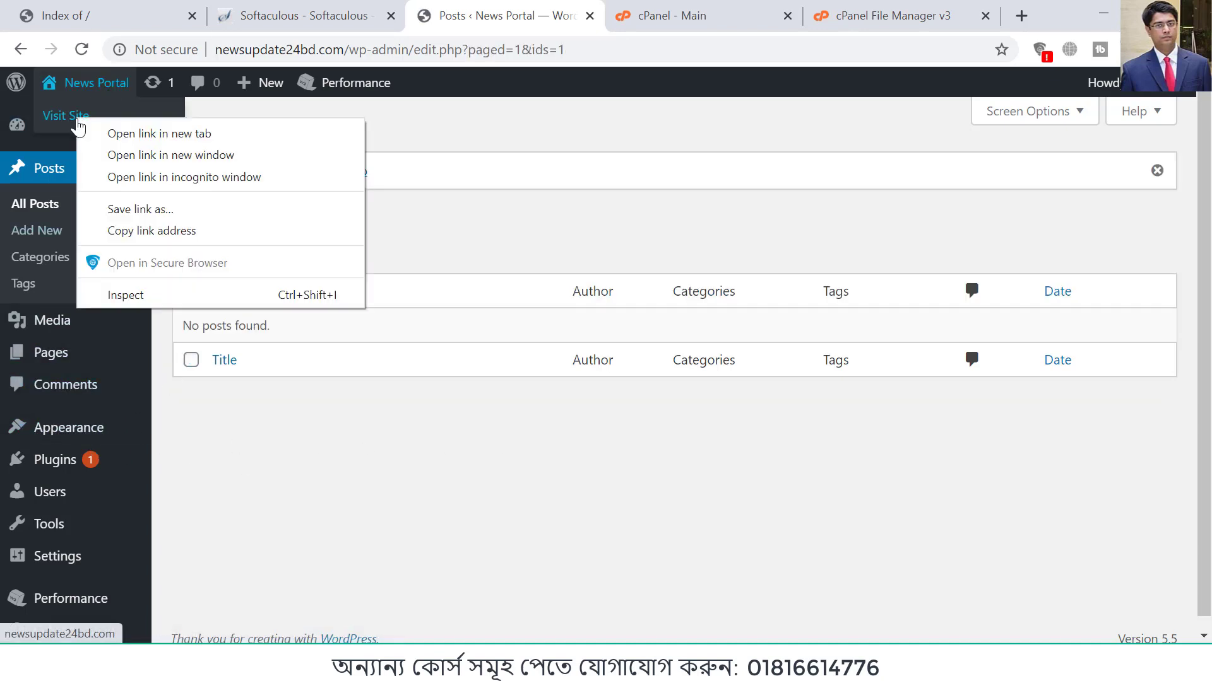
left_click(130, 131)
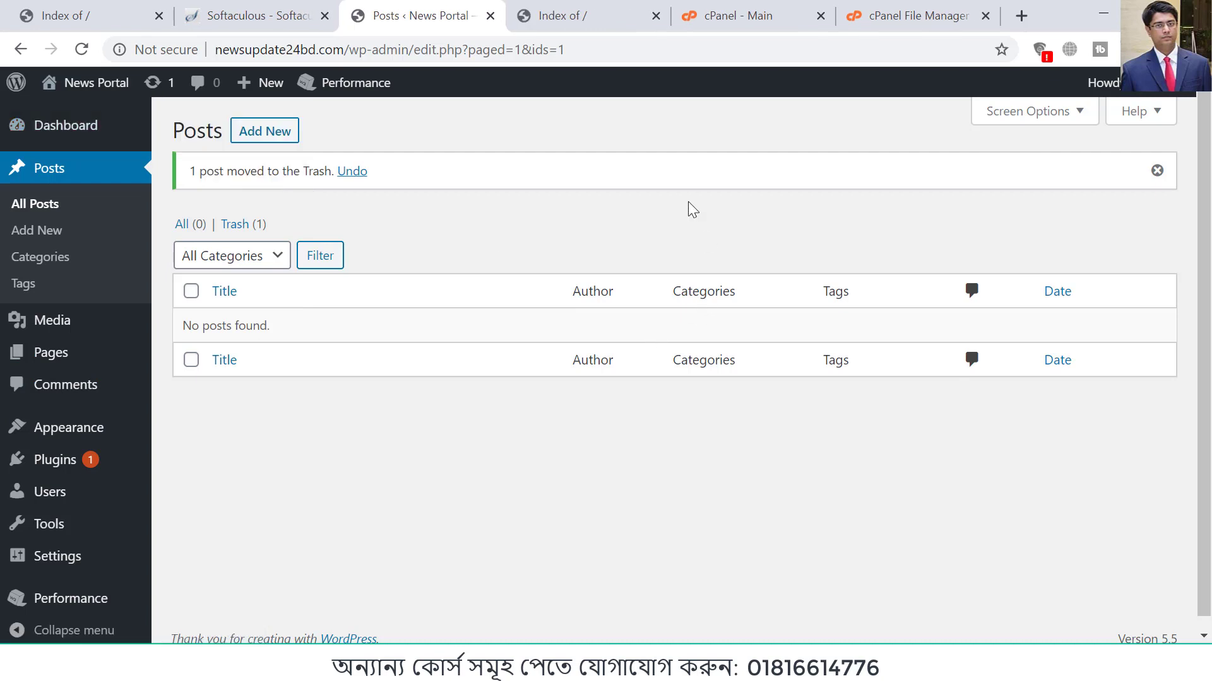
left_click(602, 28)
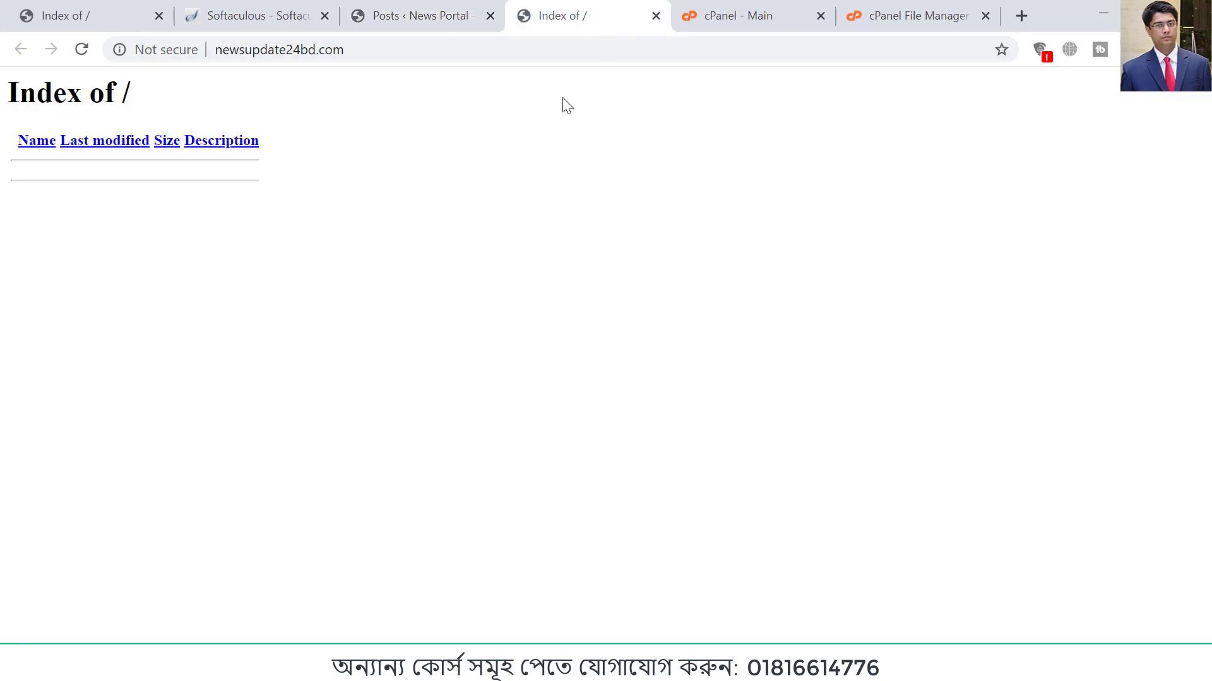
left_click(652, 18)
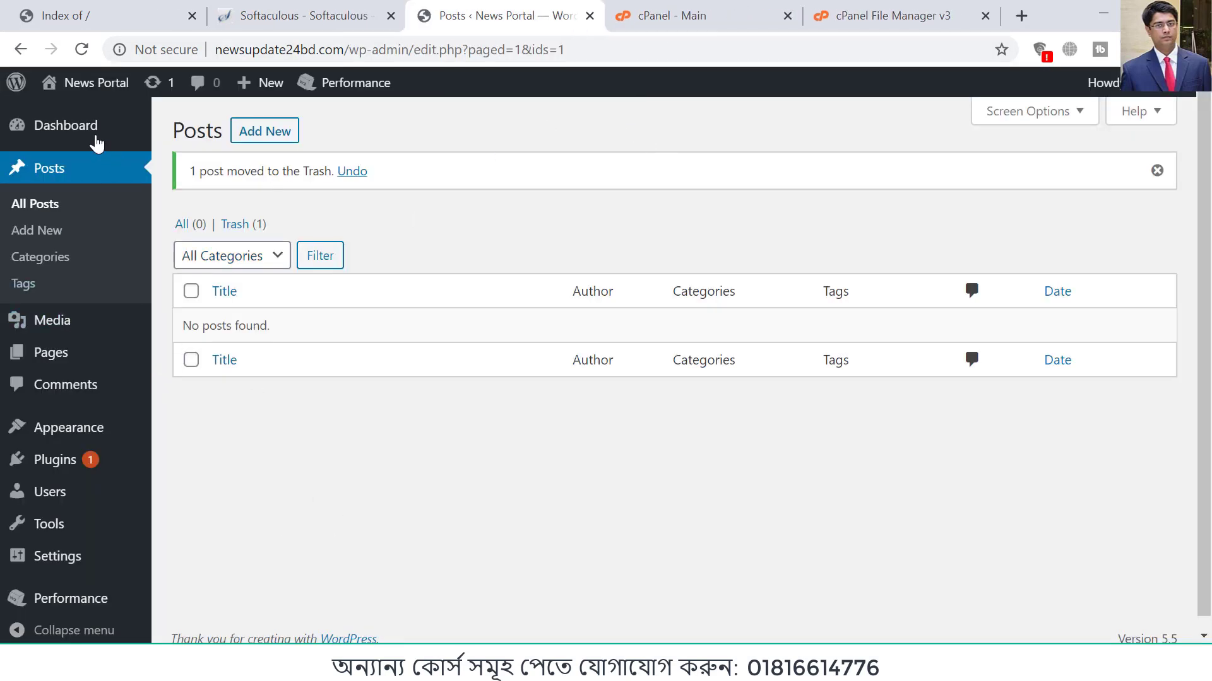
Step: Open the form for uploading a new theme as a .zip file from the theme management page
left_click(90, 131)
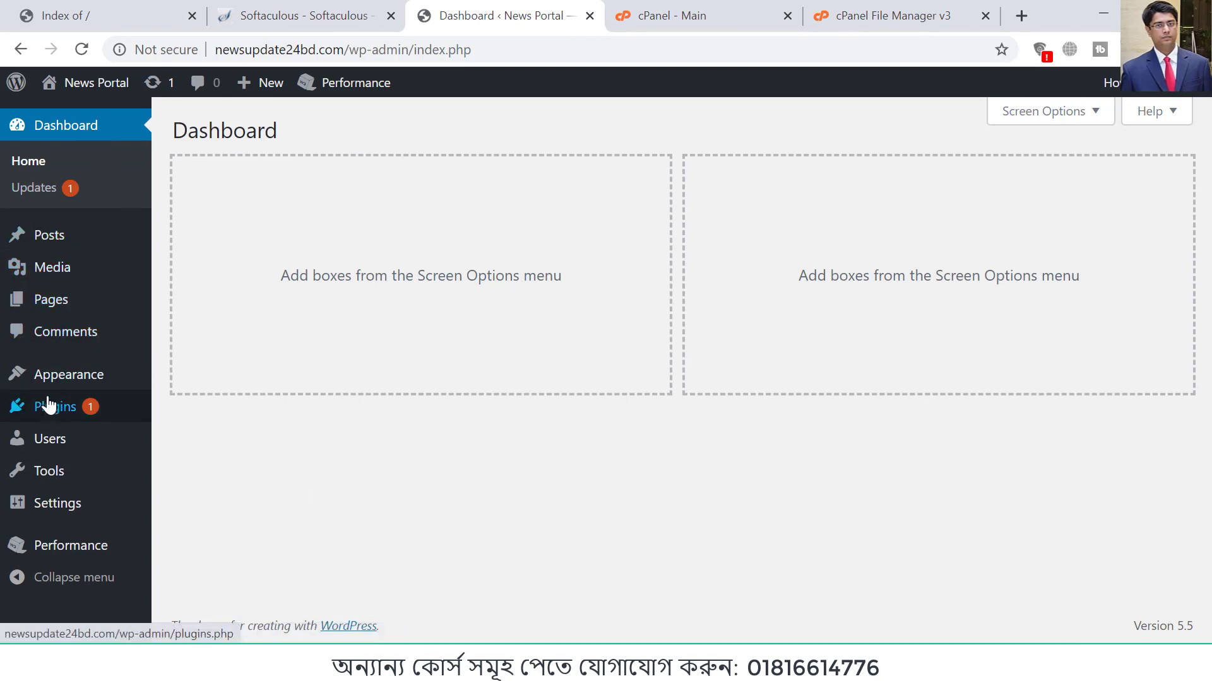
mouse_move(63, 380)
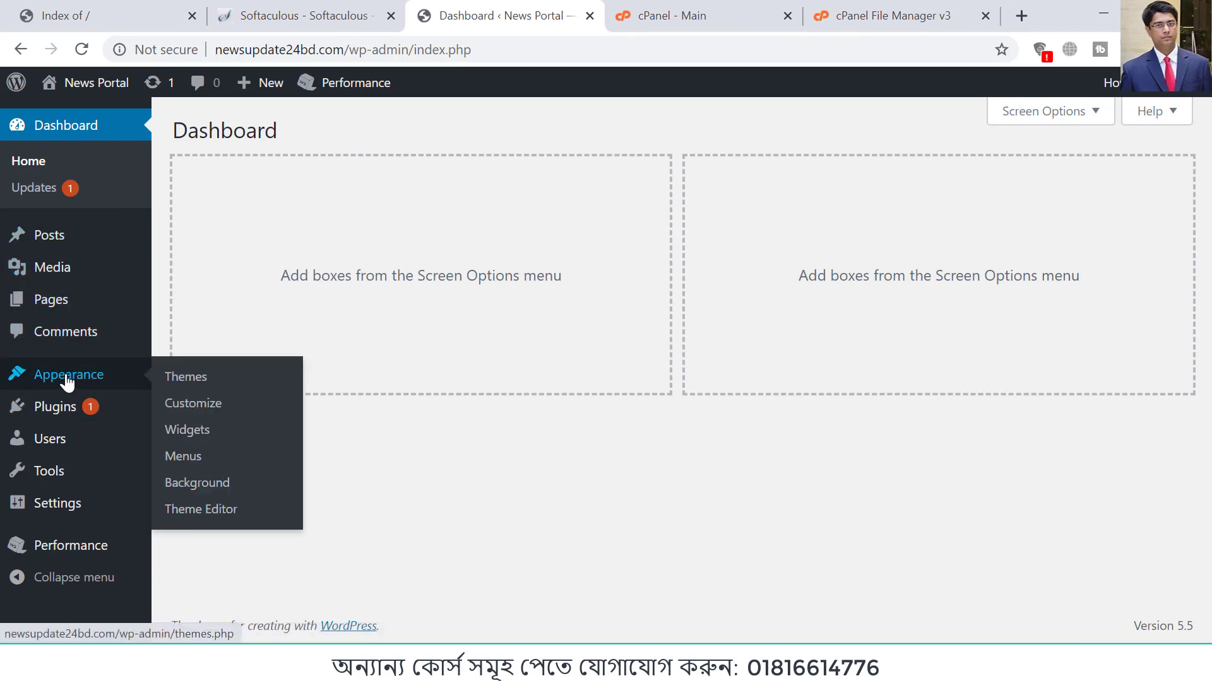
left_click(180, 378)
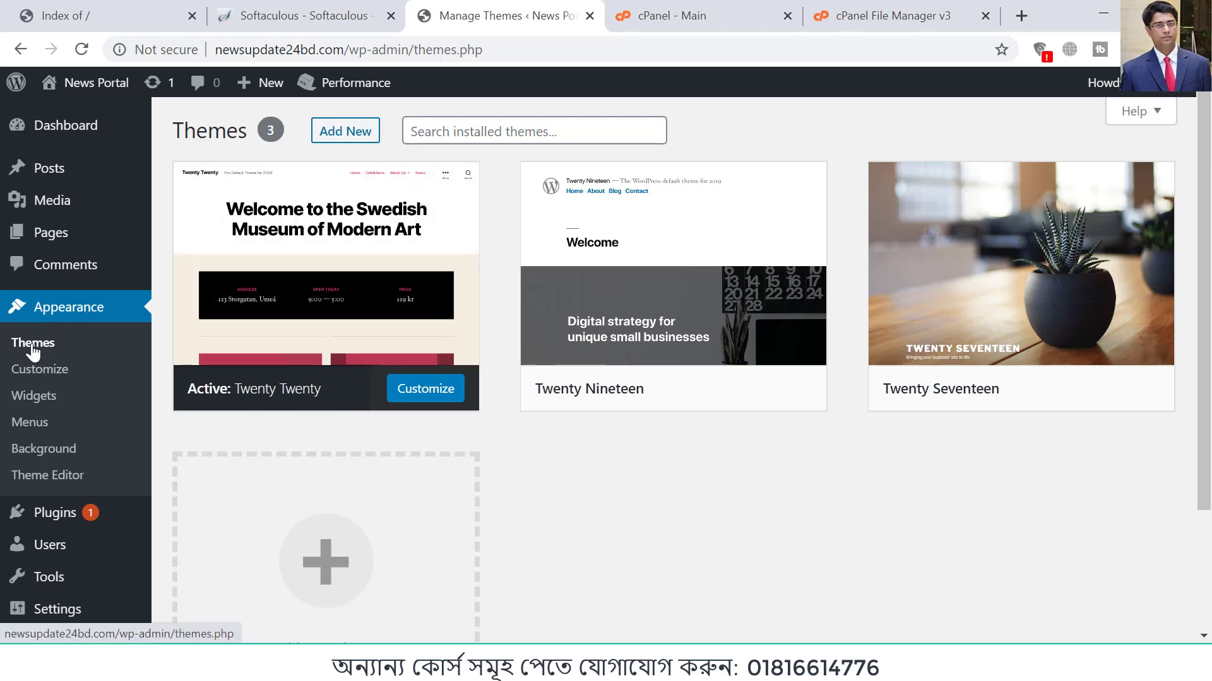
left_click(349, 135)
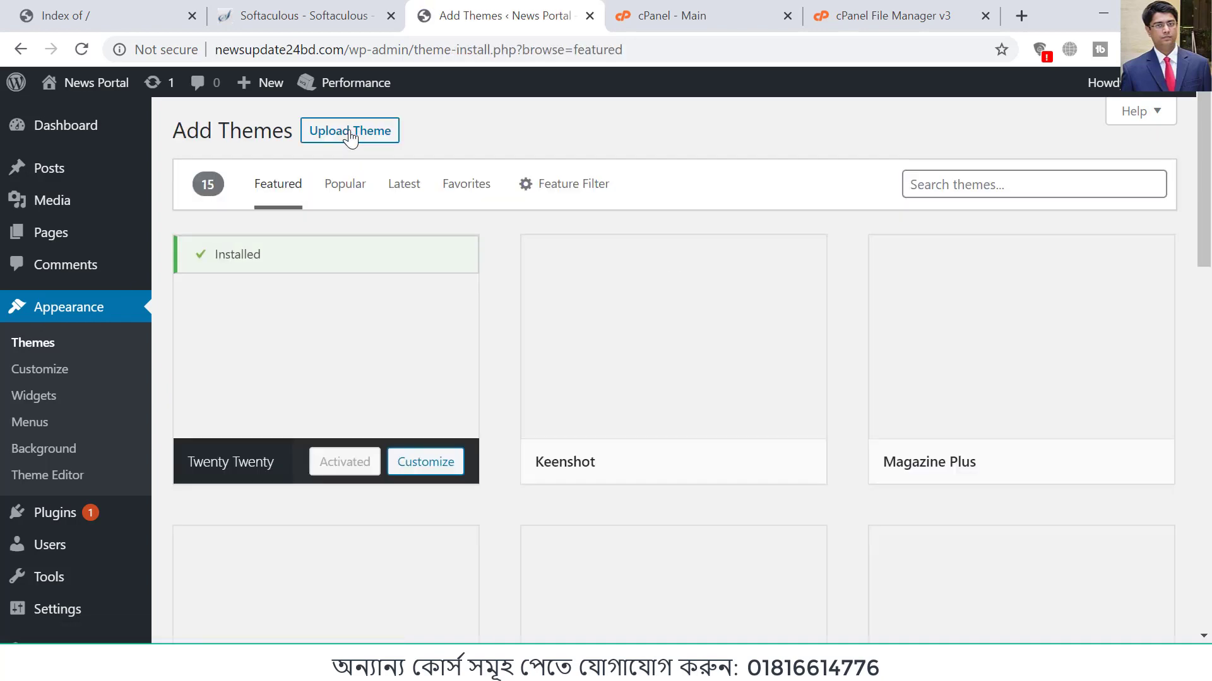
left_click(357, 135)
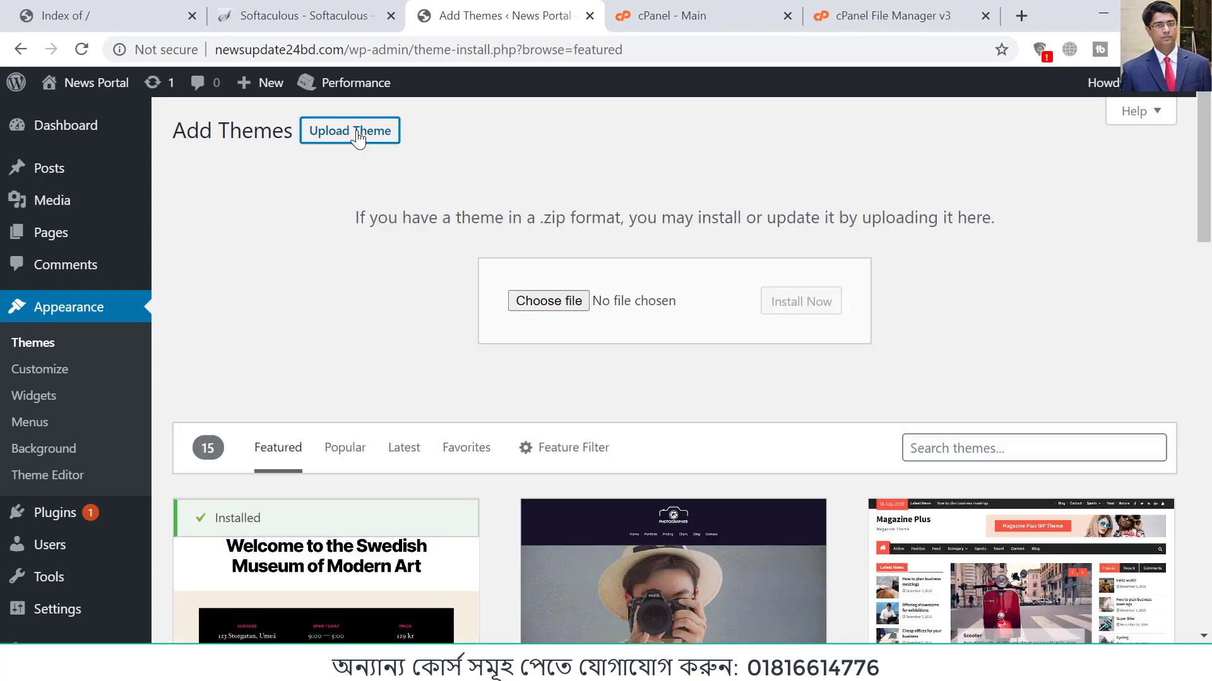
Step: Upload and install the theme file news-portal.1.2.3.zip from the Desktop, and activate the installed theme
left_click(536, 301)
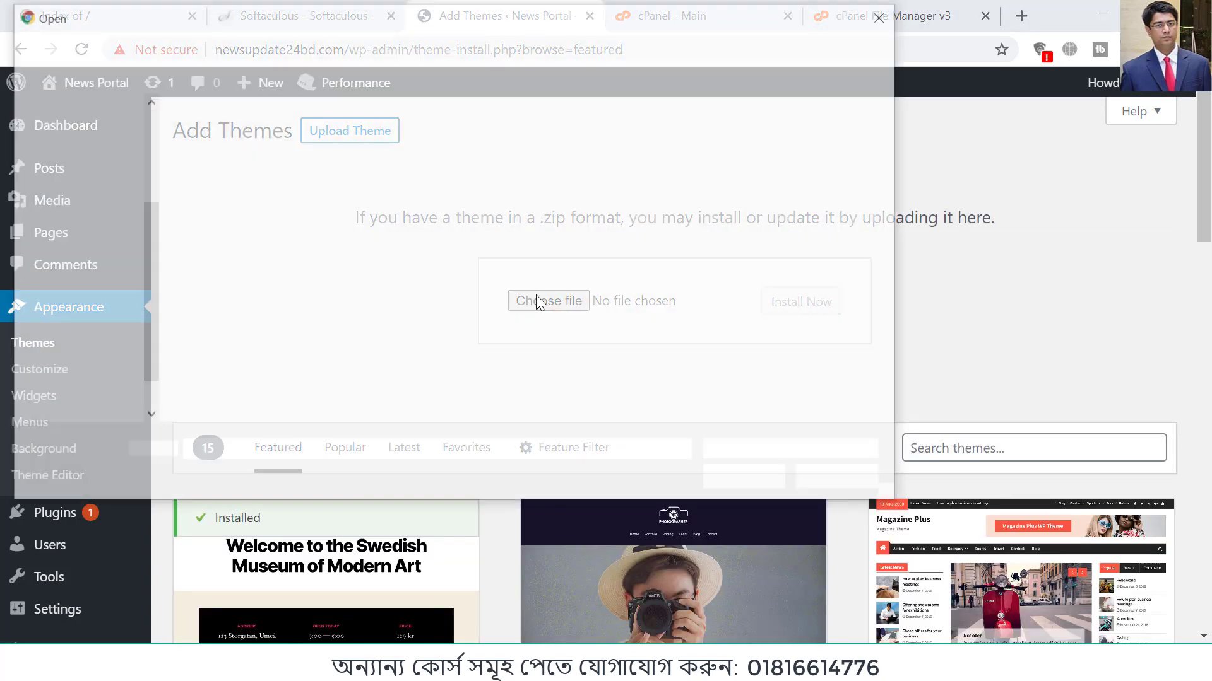
left_click(100, 232)
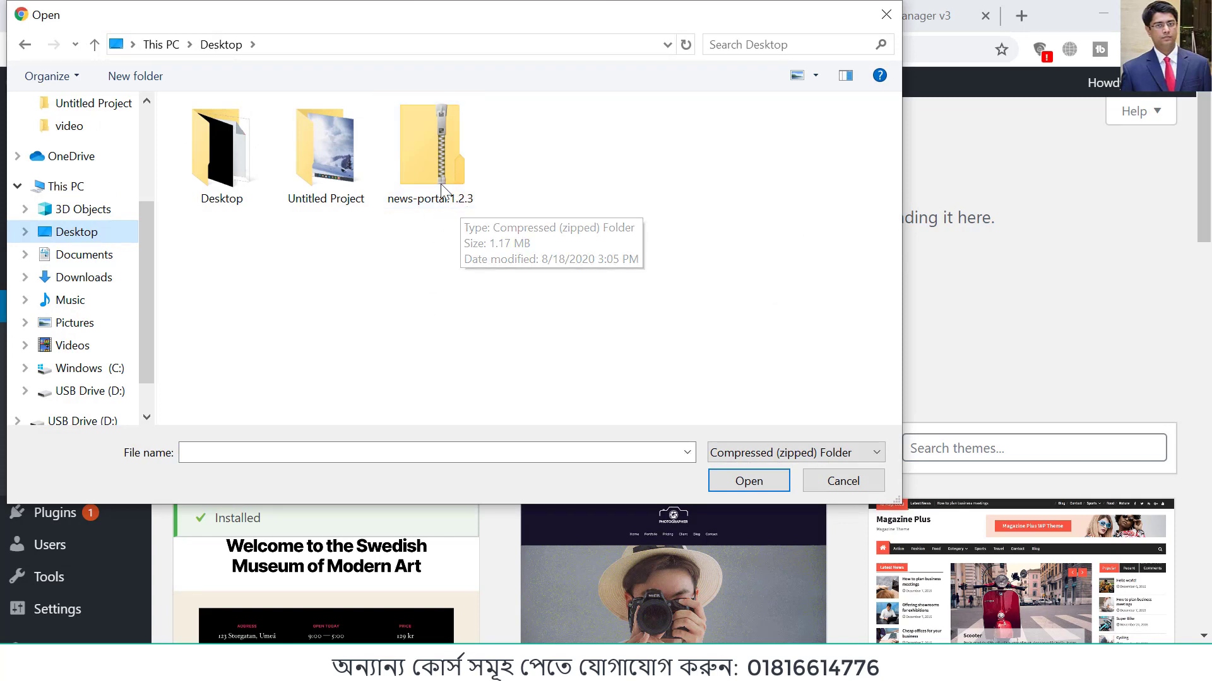
double_click(423, 169)
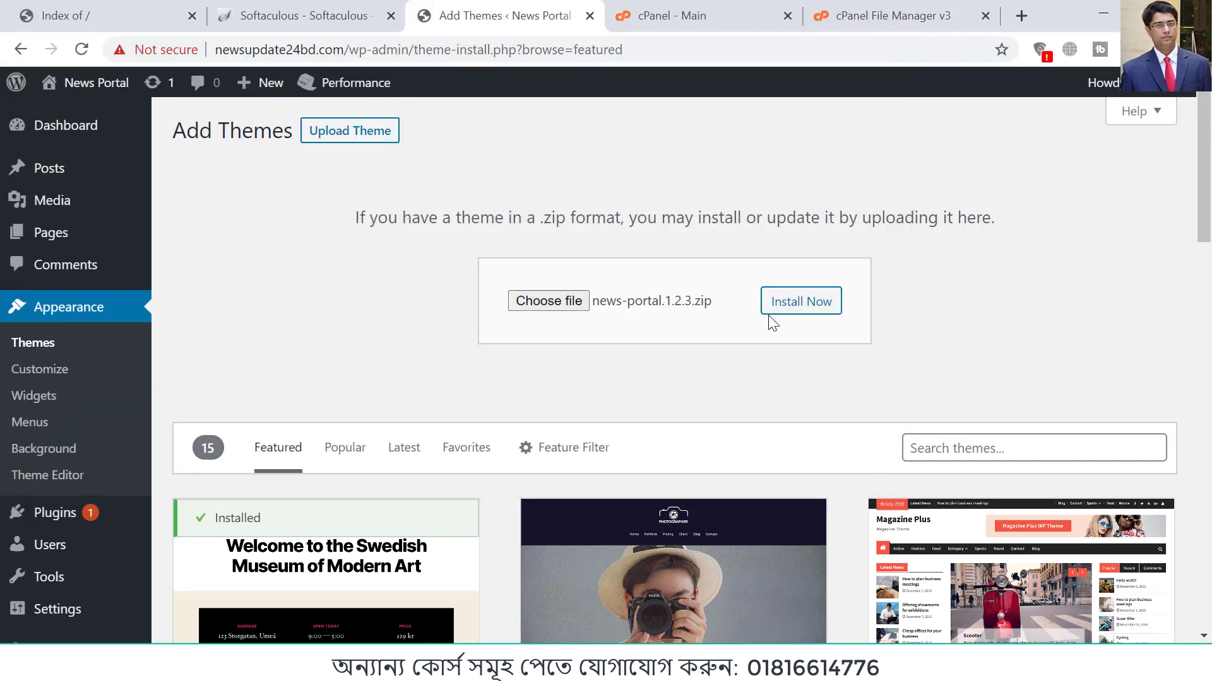
left_click(800, 304)
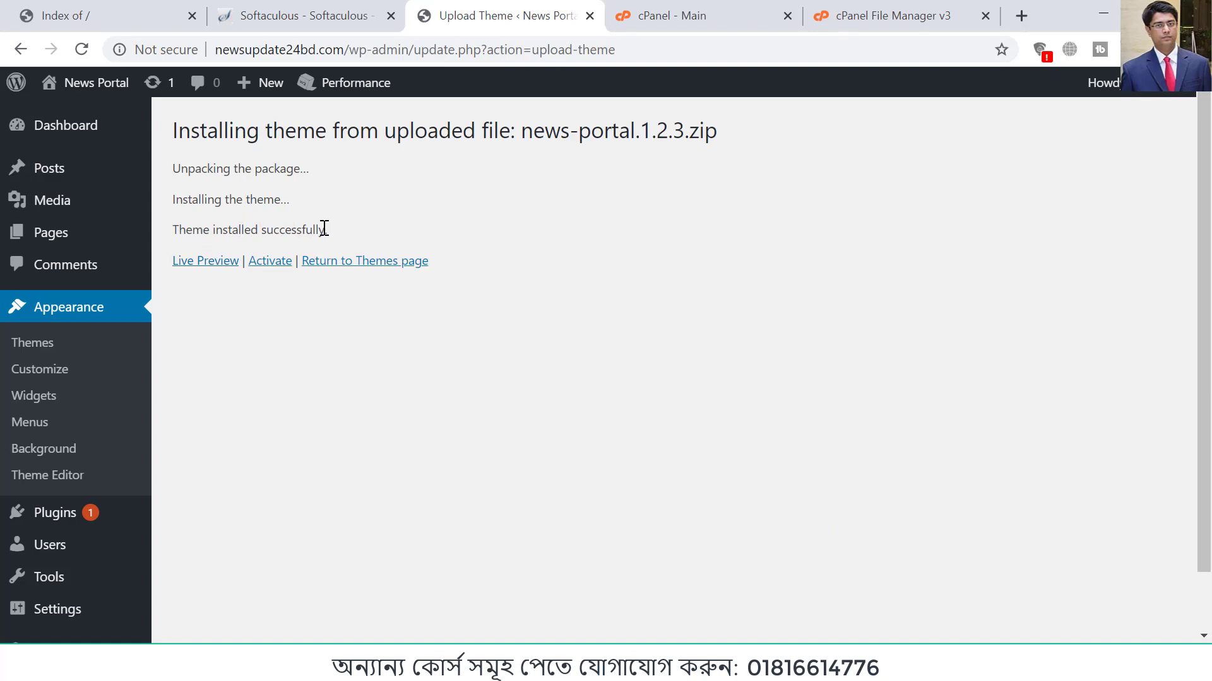
left_click(276, 266)
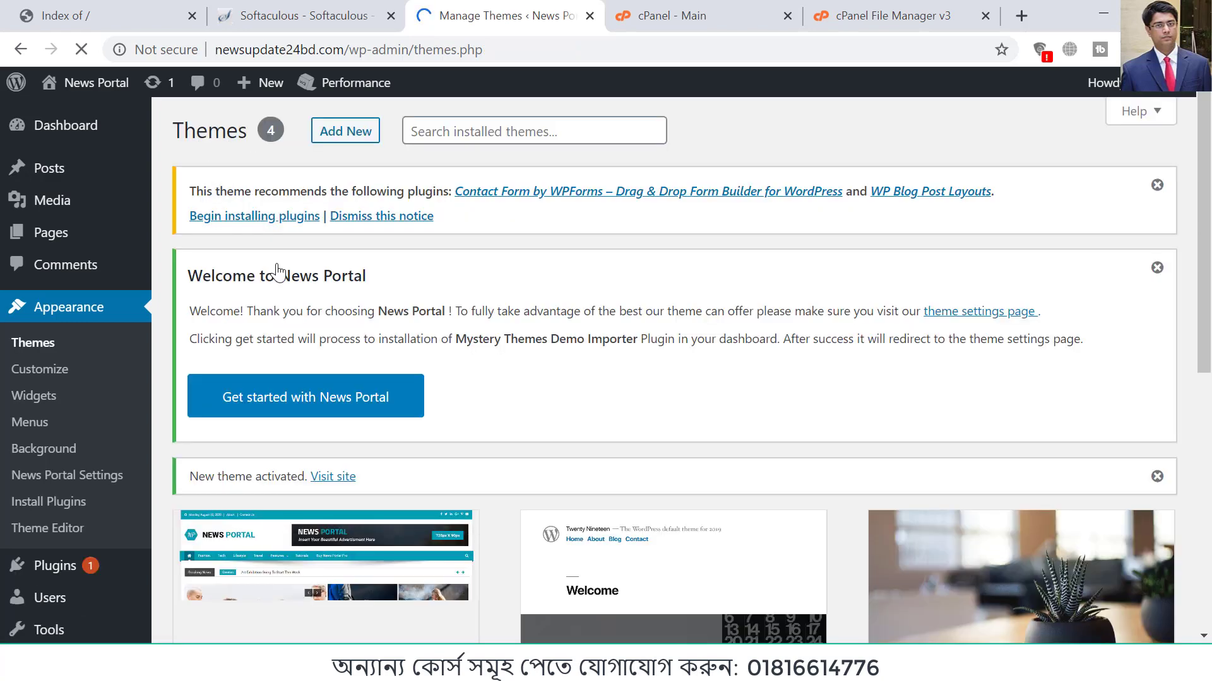
Step: Open the site's front page in a separate browser tab from the theme management page and close that tab
scroll(638, 343, "down", 3)
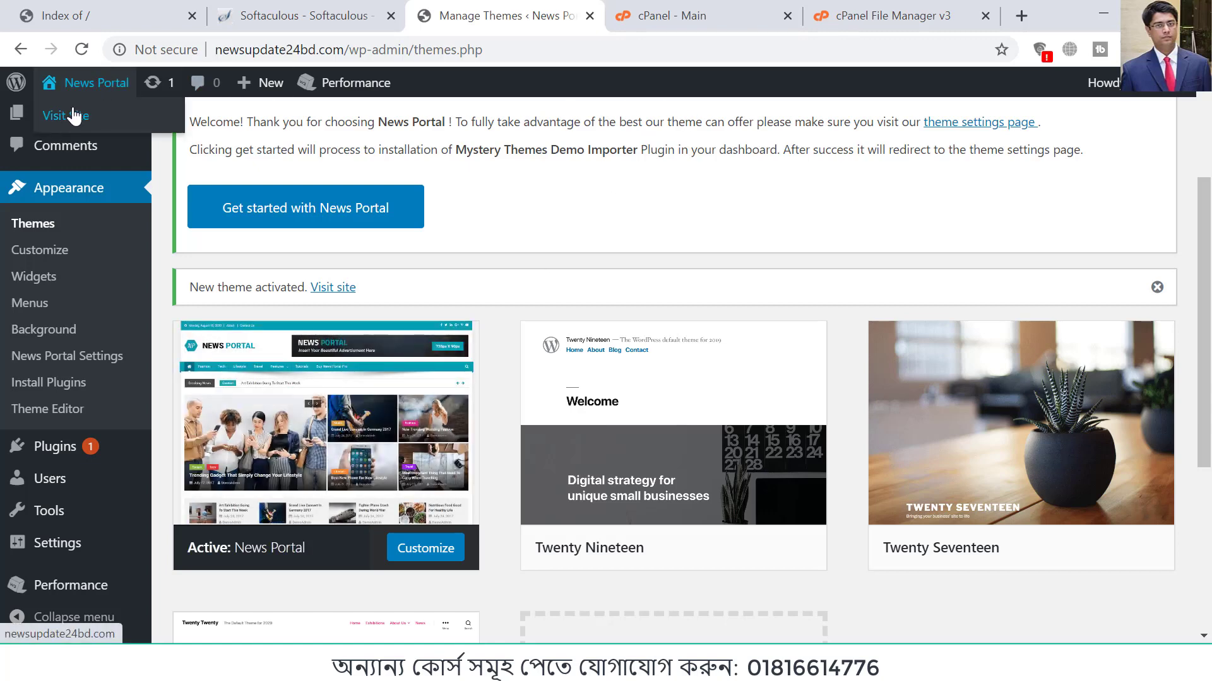
right_click(65, 114)
left_click(120, 129)
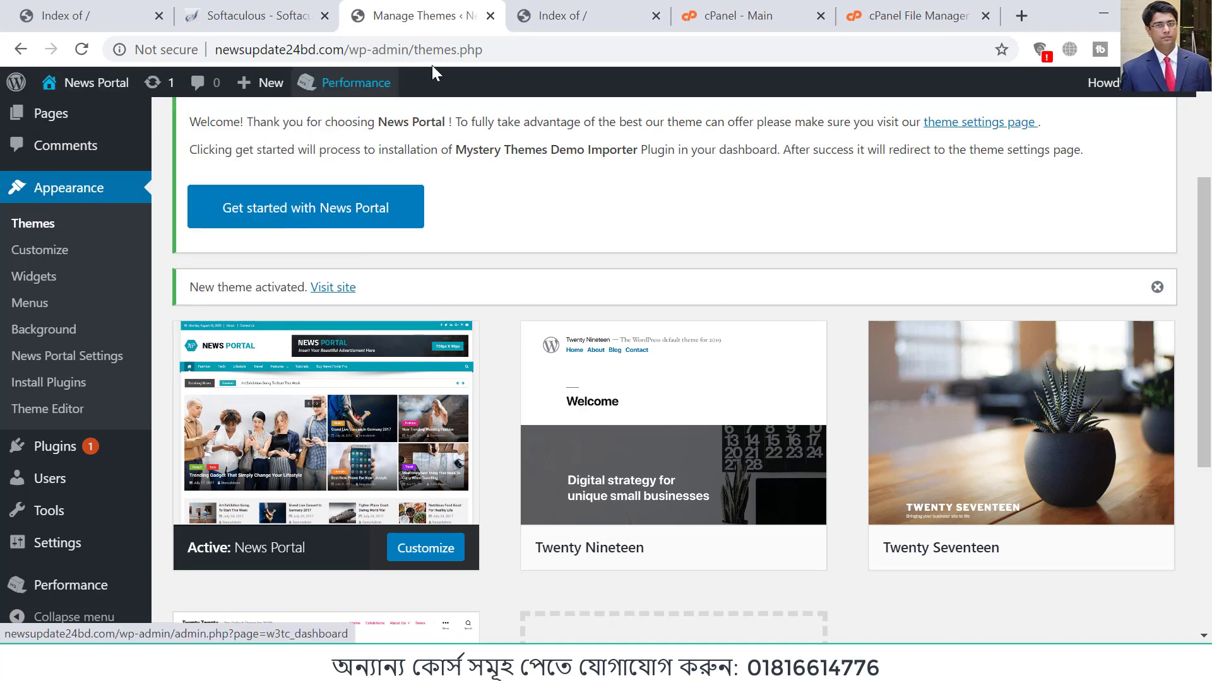
left_click(557, 22)
left_click(656, 16)
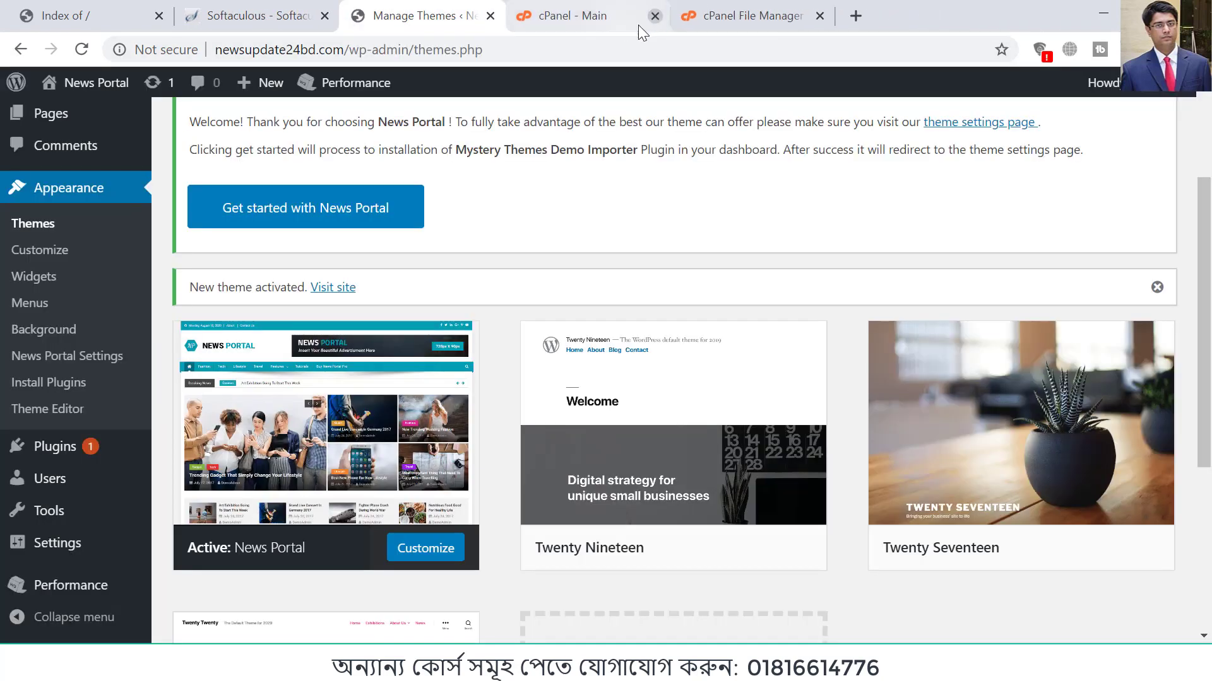
Step: Open newsupdate24bd.com in a new incognito window and look through the front page with the new theme
left_click(1196, 49)
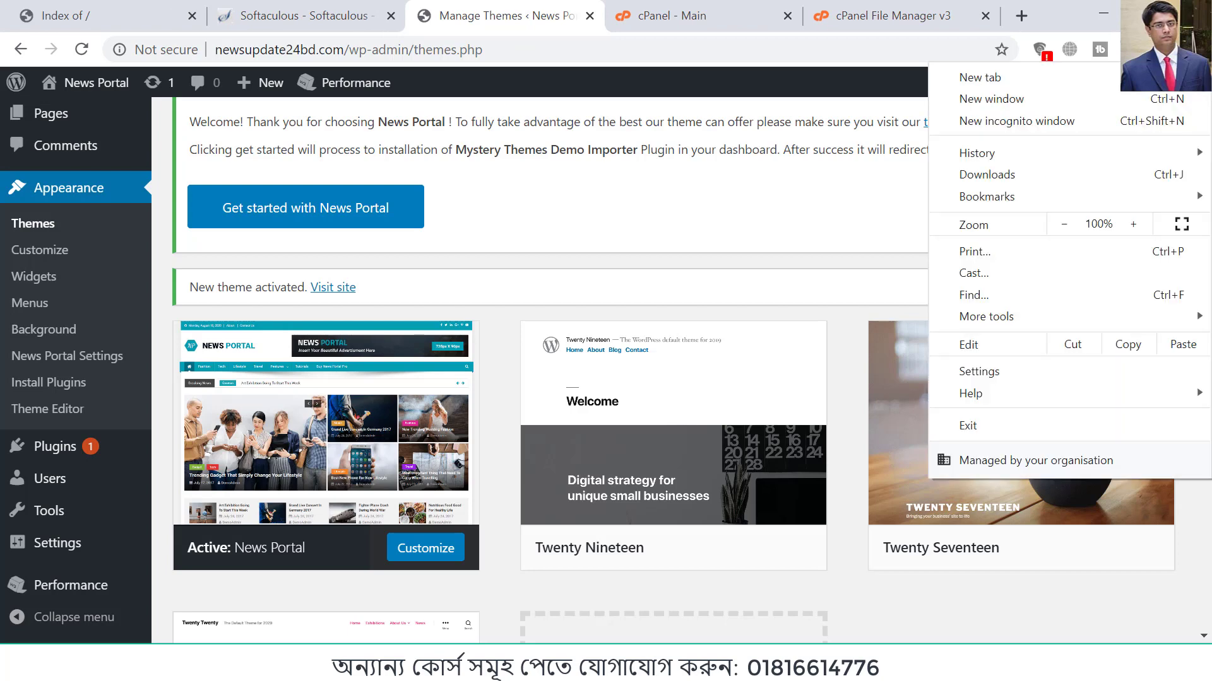
left_click(494, 15)
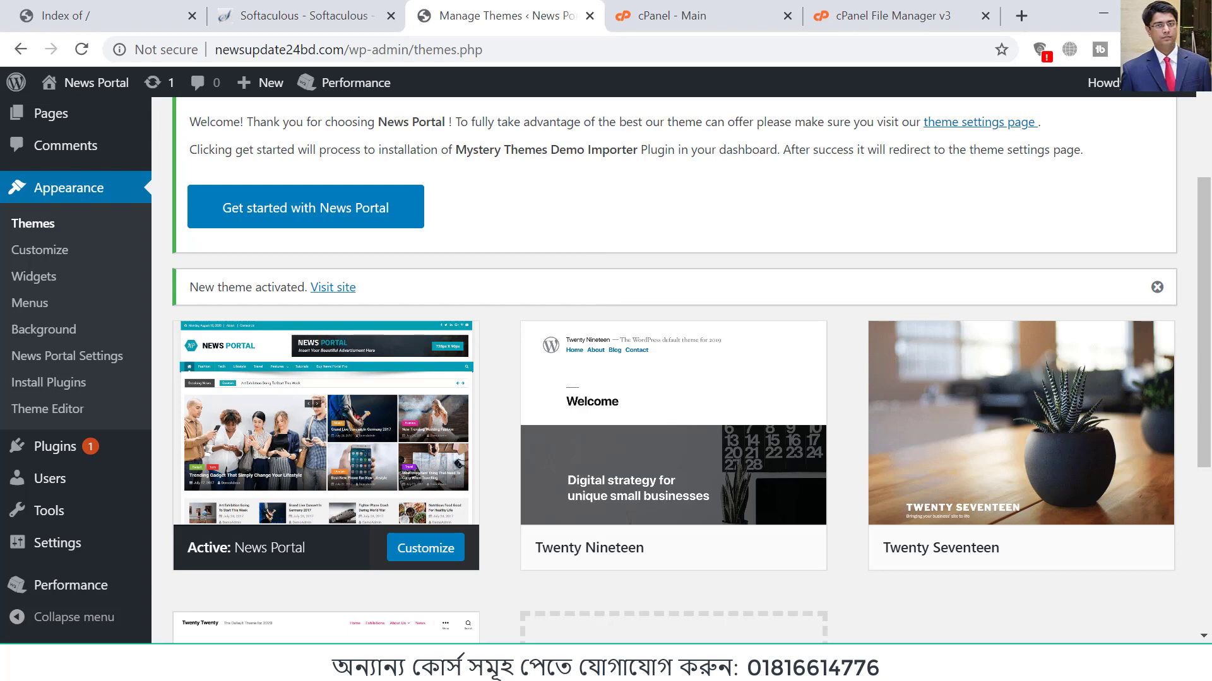
left_click(1195, 49)
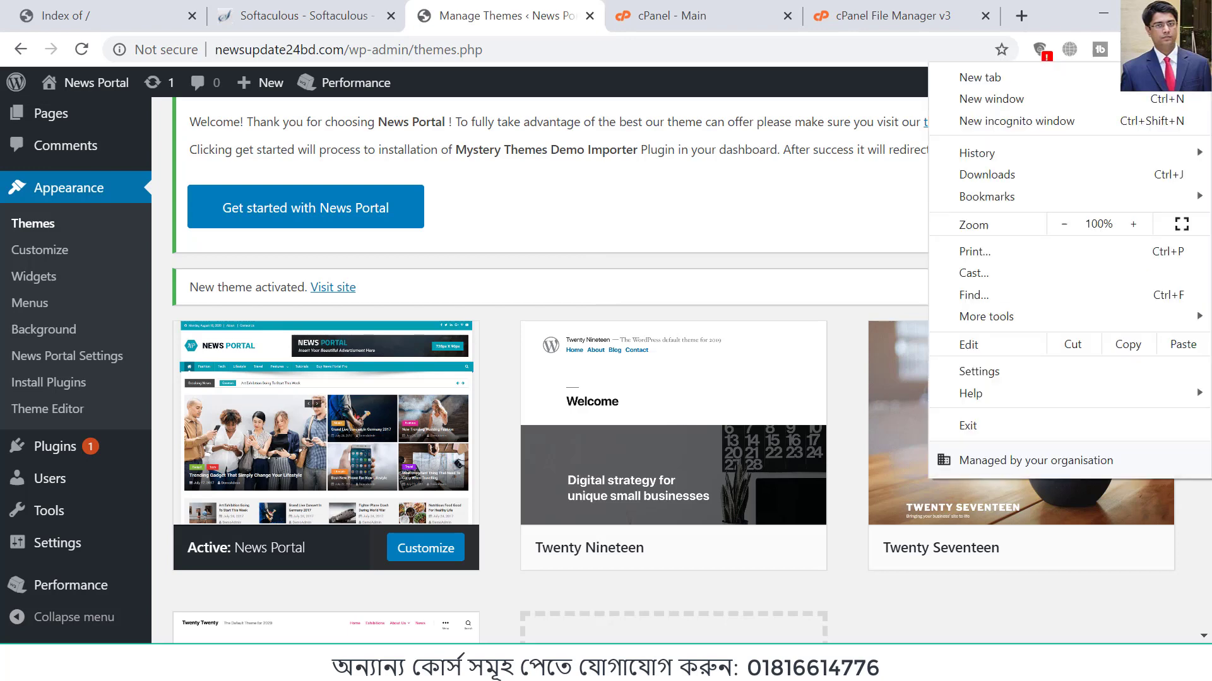
left_click(1005, 124)
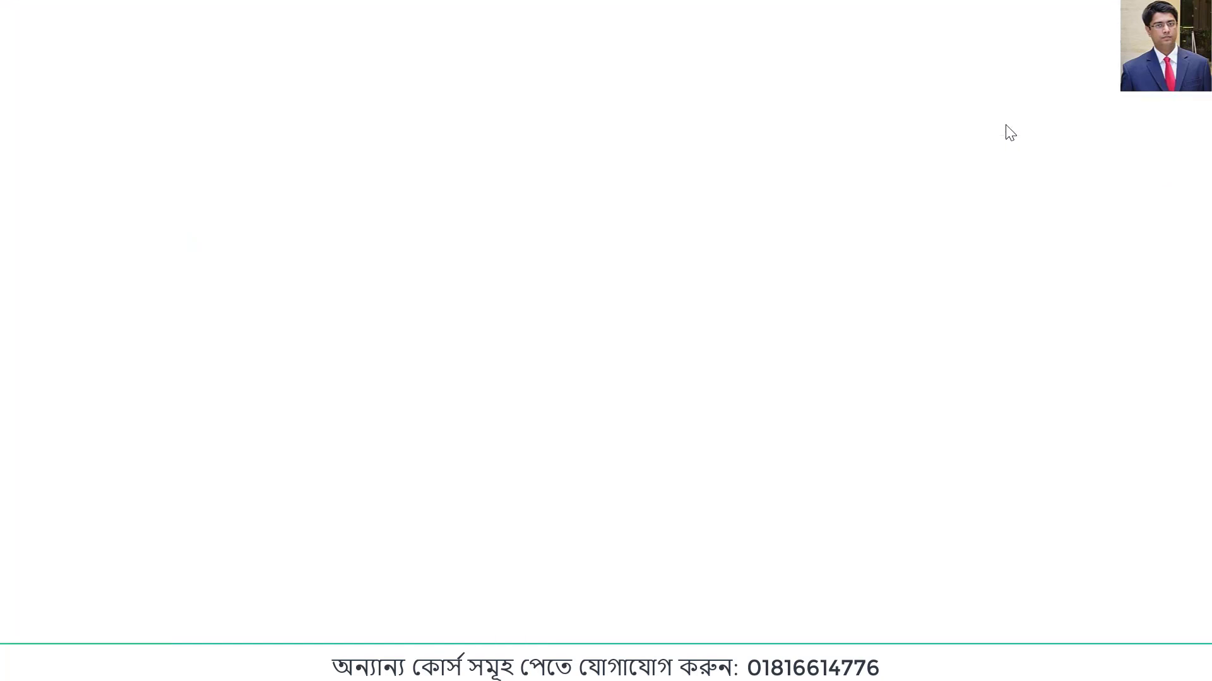
type("newsupdate24bd.com")
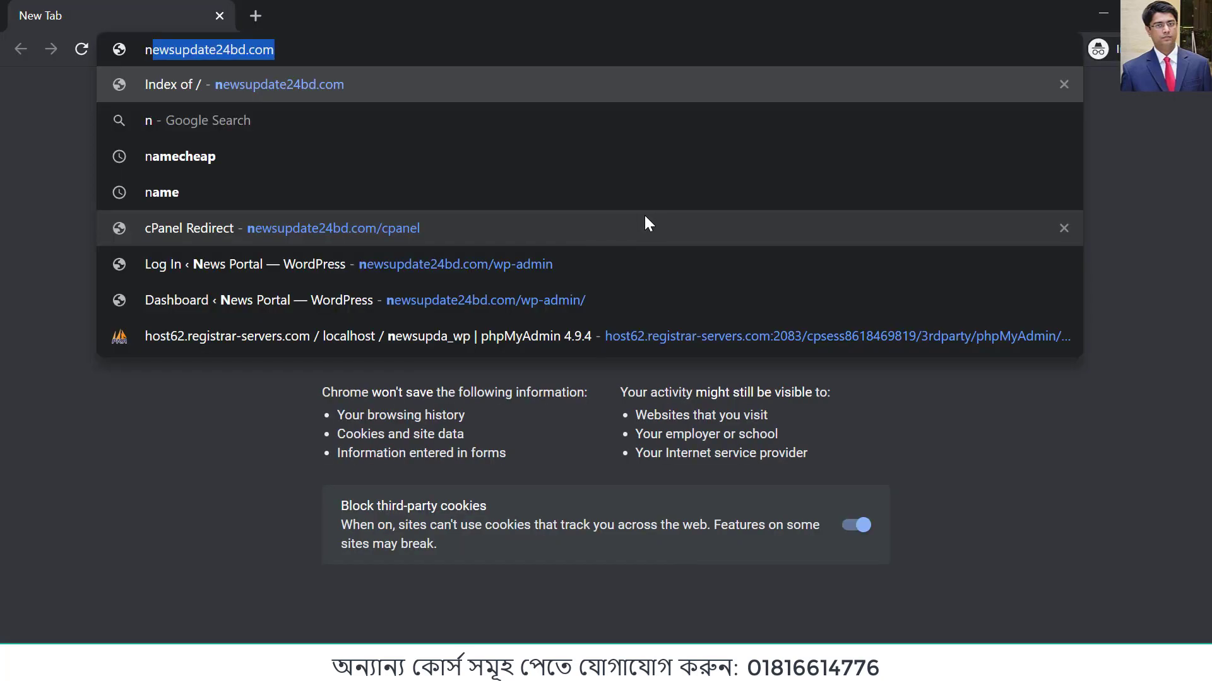
key("Return")
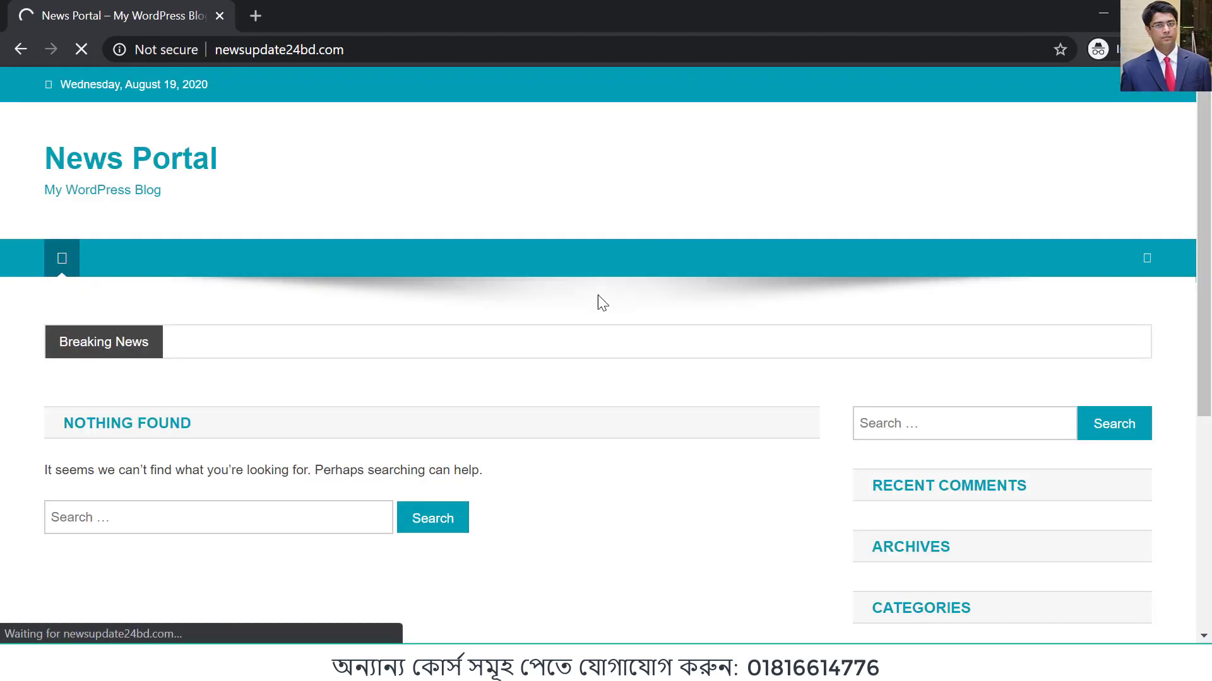
scroll(512, 284, "down", 5)
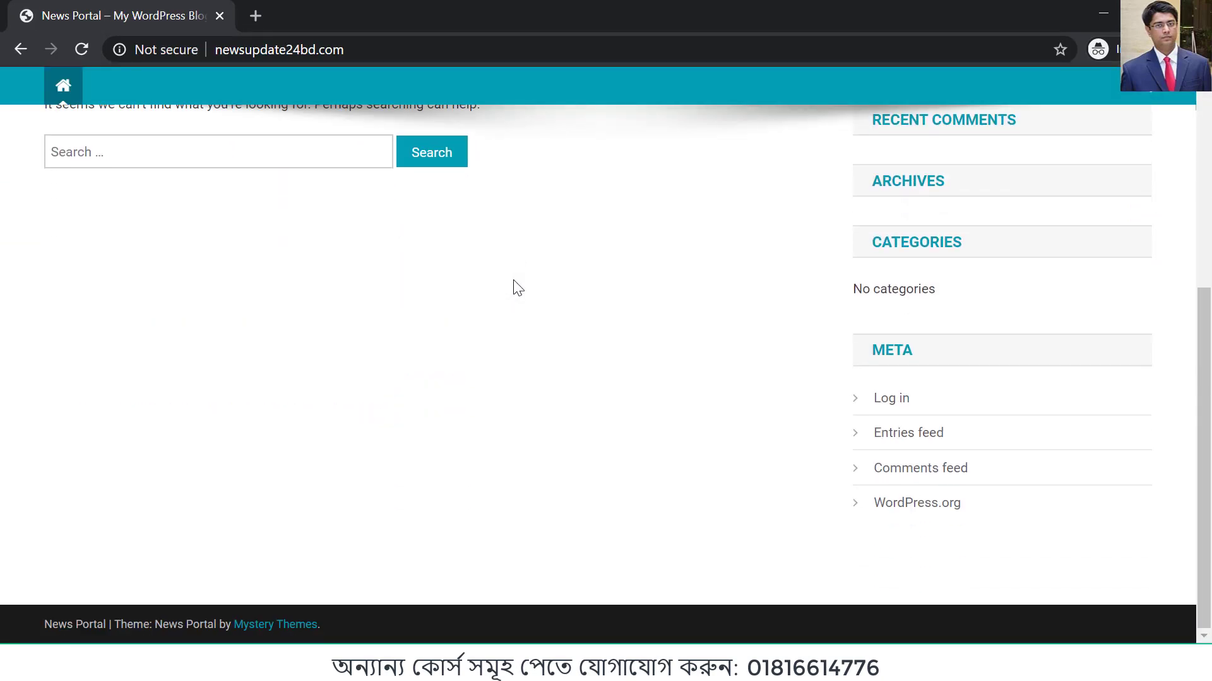
scroll(512, 284, "up", 5)
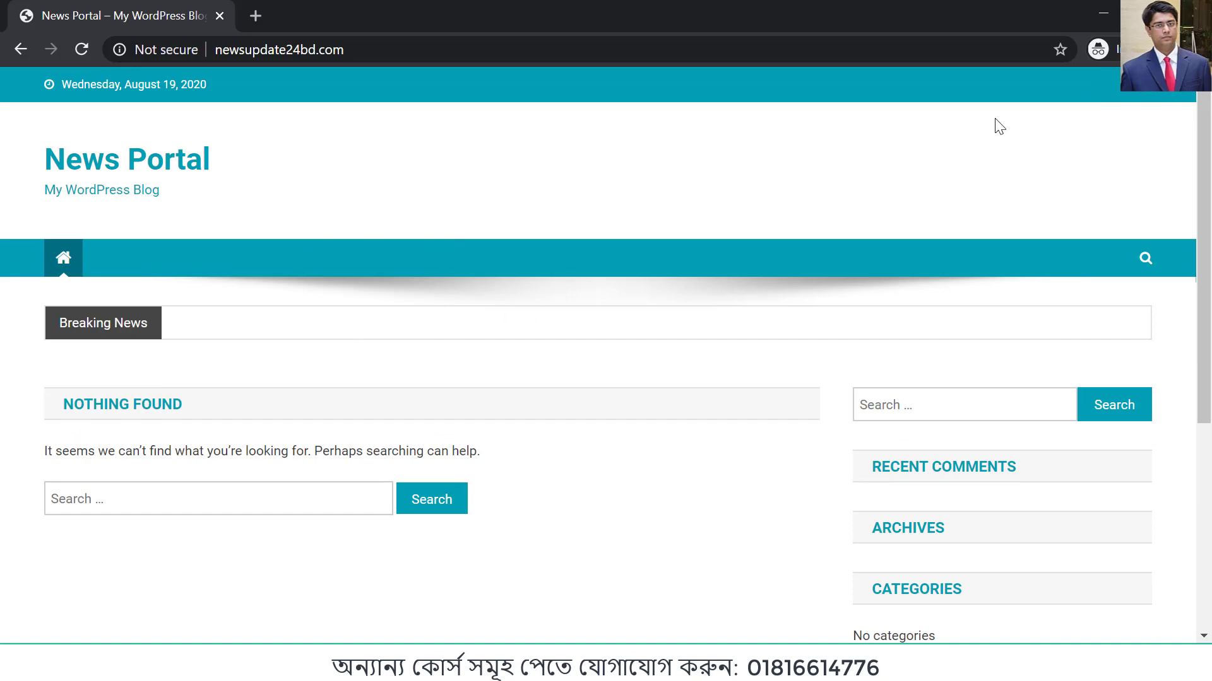
Step: Review the front page's header, content area and sidebar again in the incognito window, and return to the theme management page
left_click(1081, 24)
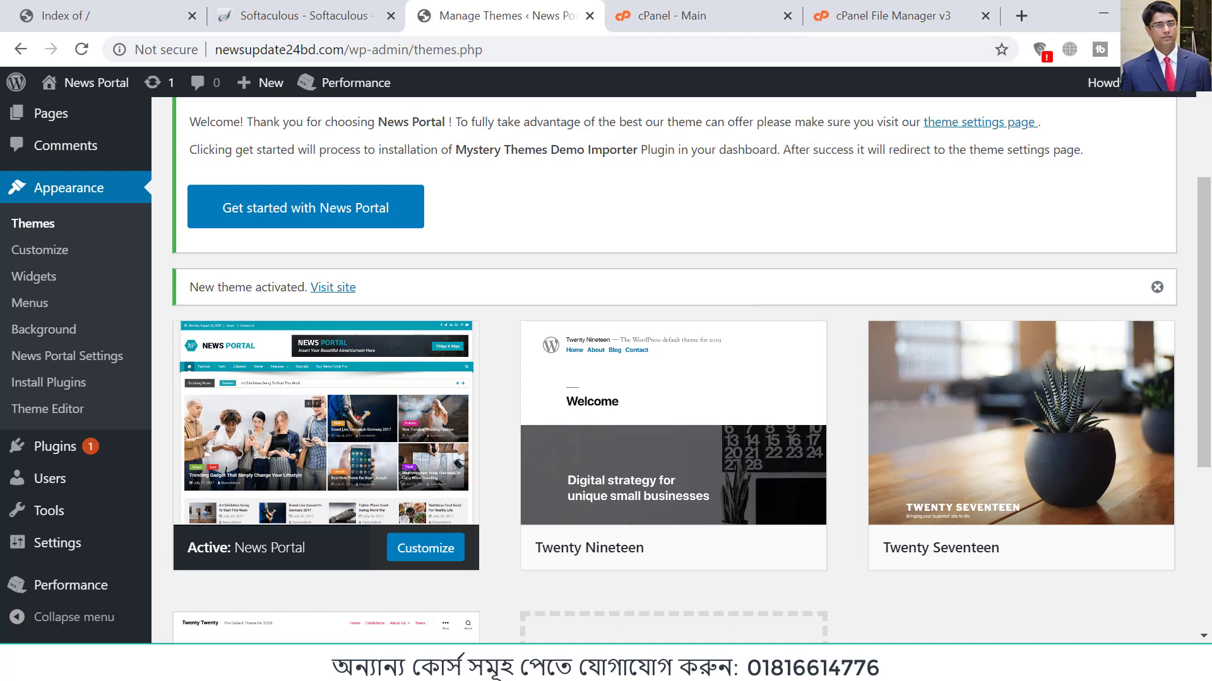
left_click(717, 616)
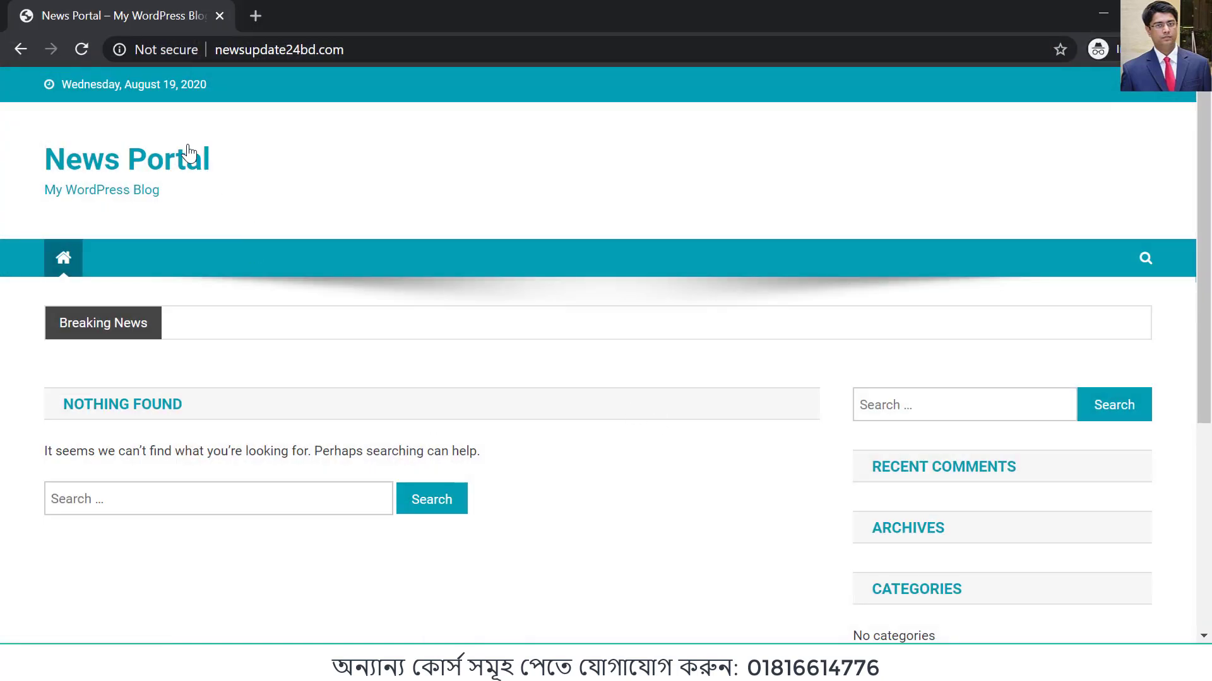
scroll(789, 386, "down", 2)
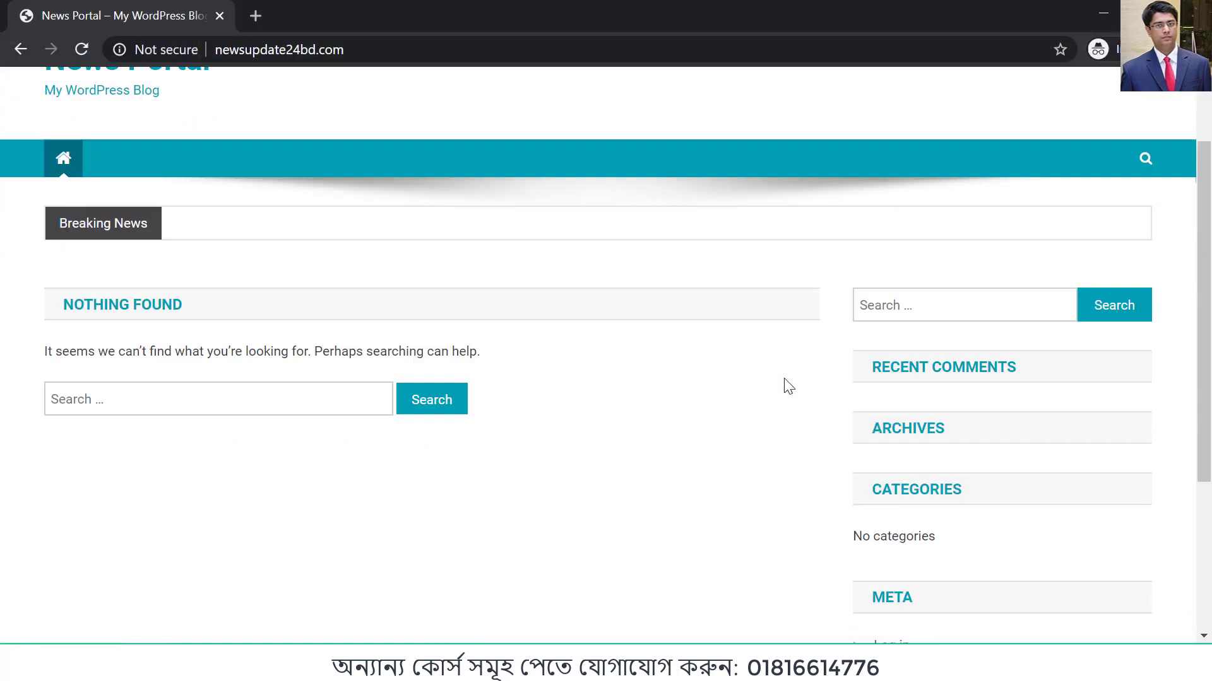
scroll(789, 386, "down", 4)
scroll(527, 423, "up", 6)
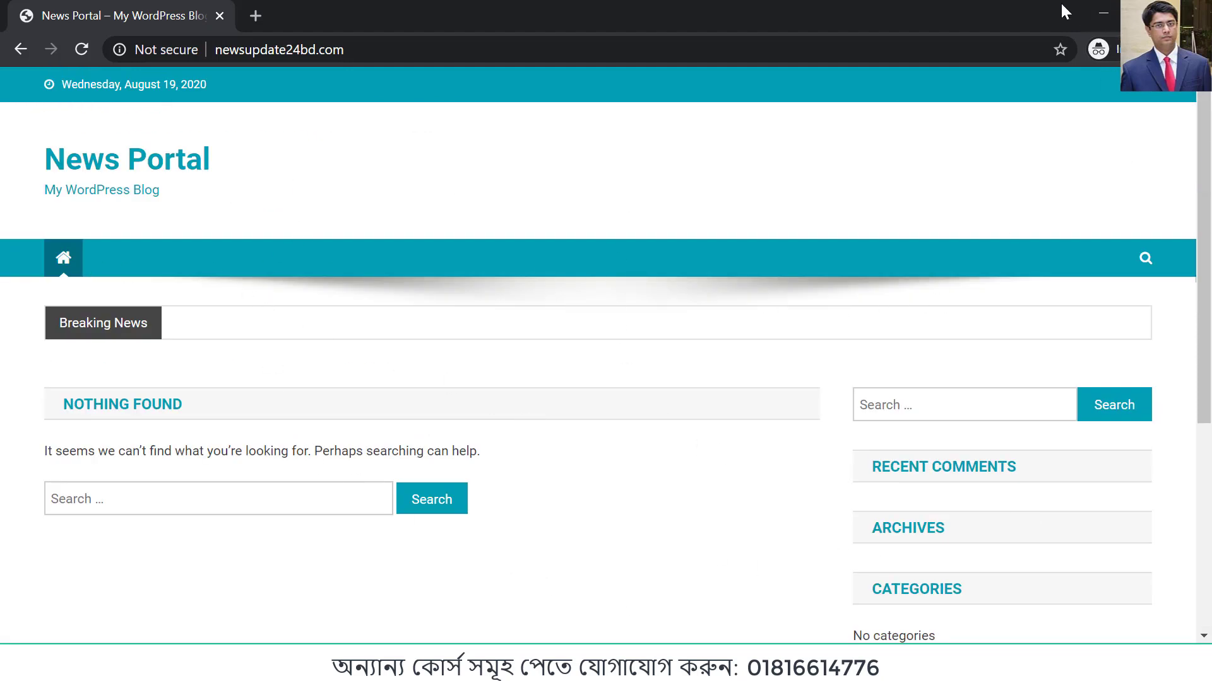
left_click(1103, 12)
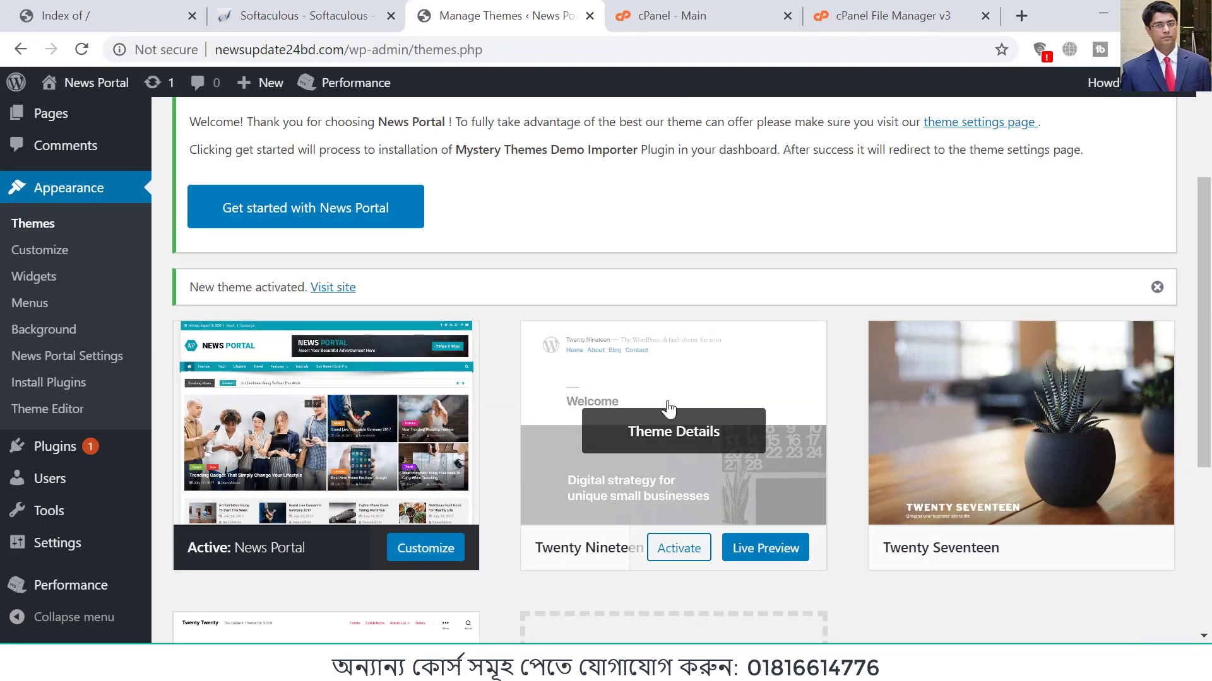
Step: Delete the unused Twenty Nineteen theme from the installed themes and confirm the deletion
scroll(1010, 404, "down", 3)
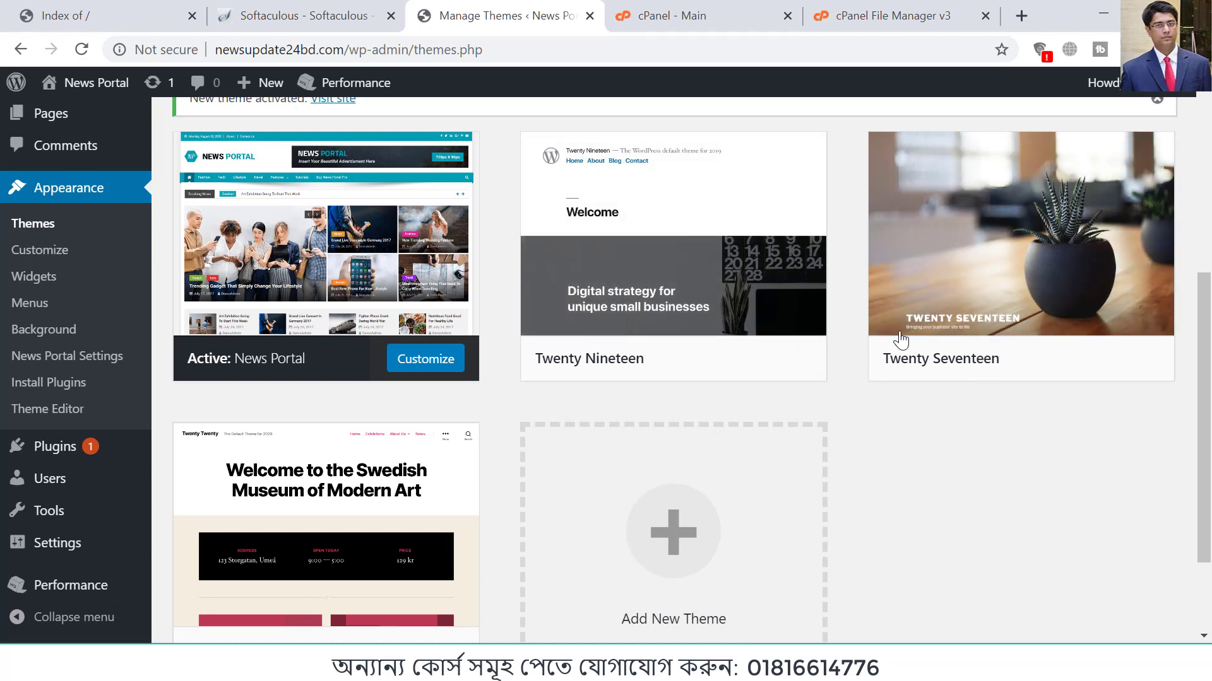
left_click(727, 261)
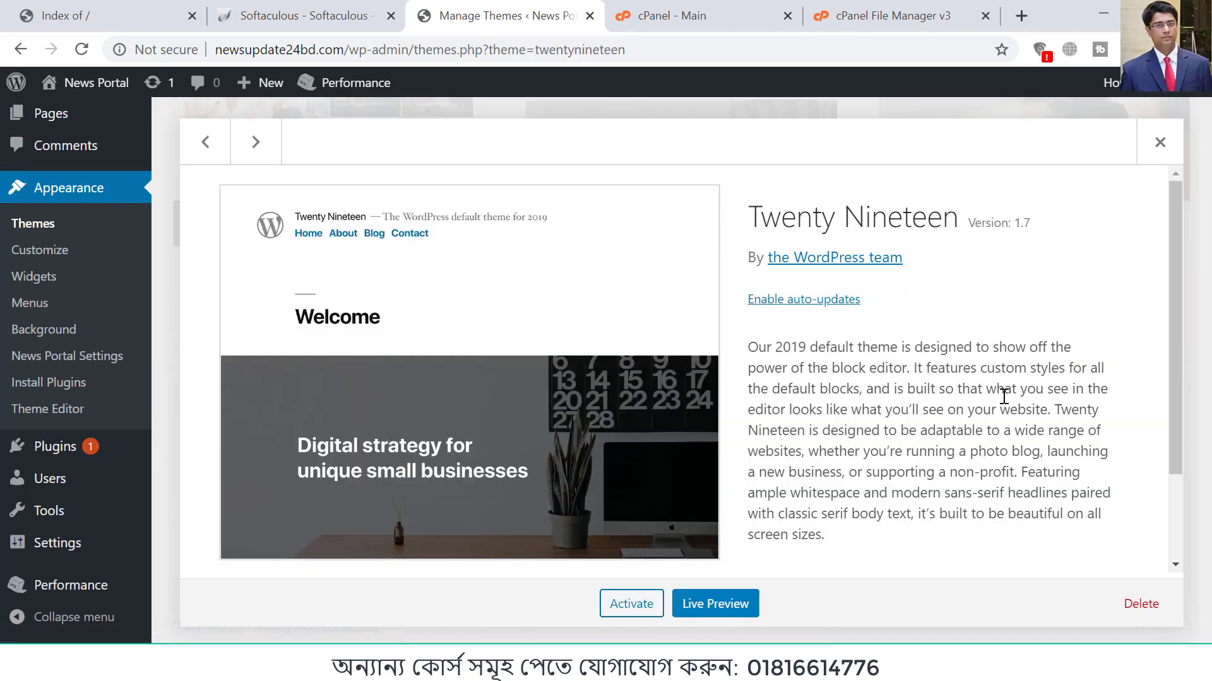
scroll(1004, 396, "down", 2)
left_click(1141, 604)
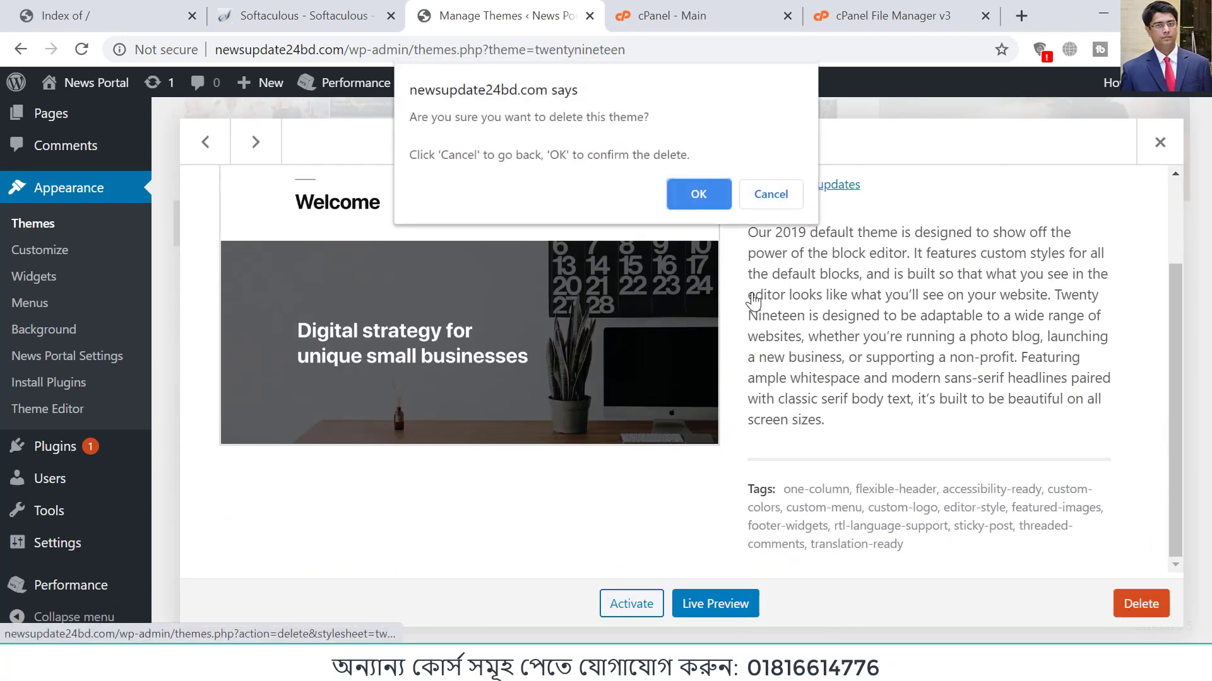
left_click(712, 200)
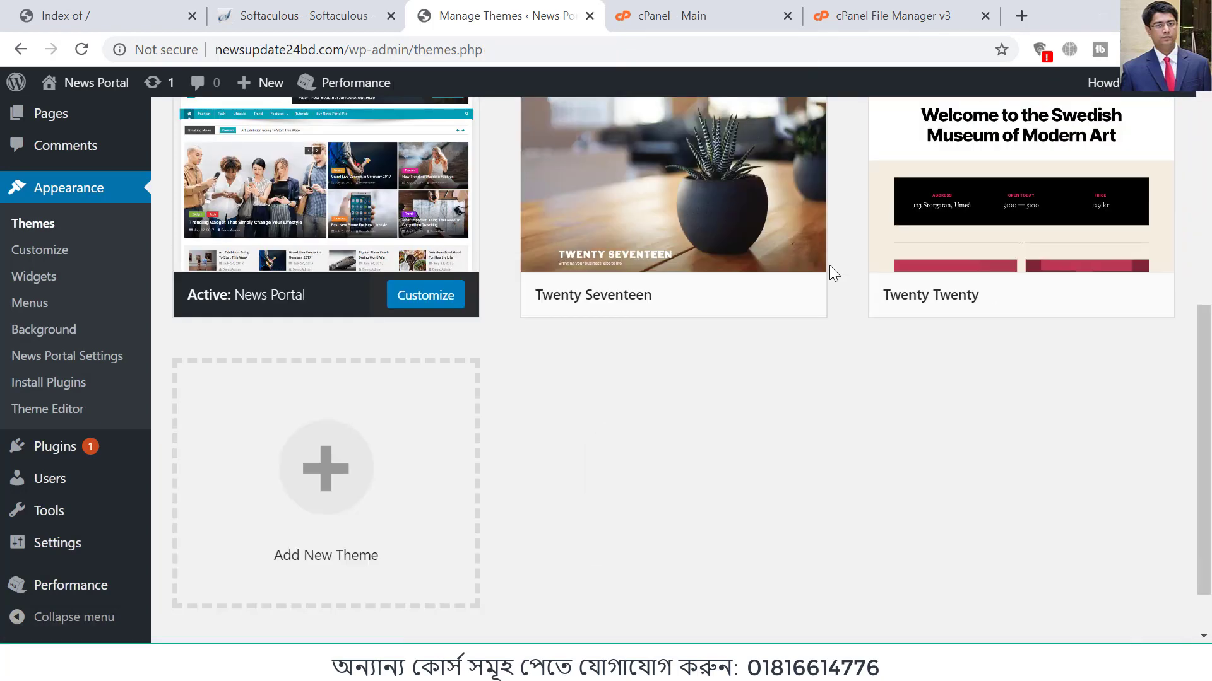
Step: Delete the unused Twenty Seventeen theme from the installed themes and confirm the deletion
left_click(660, 196)
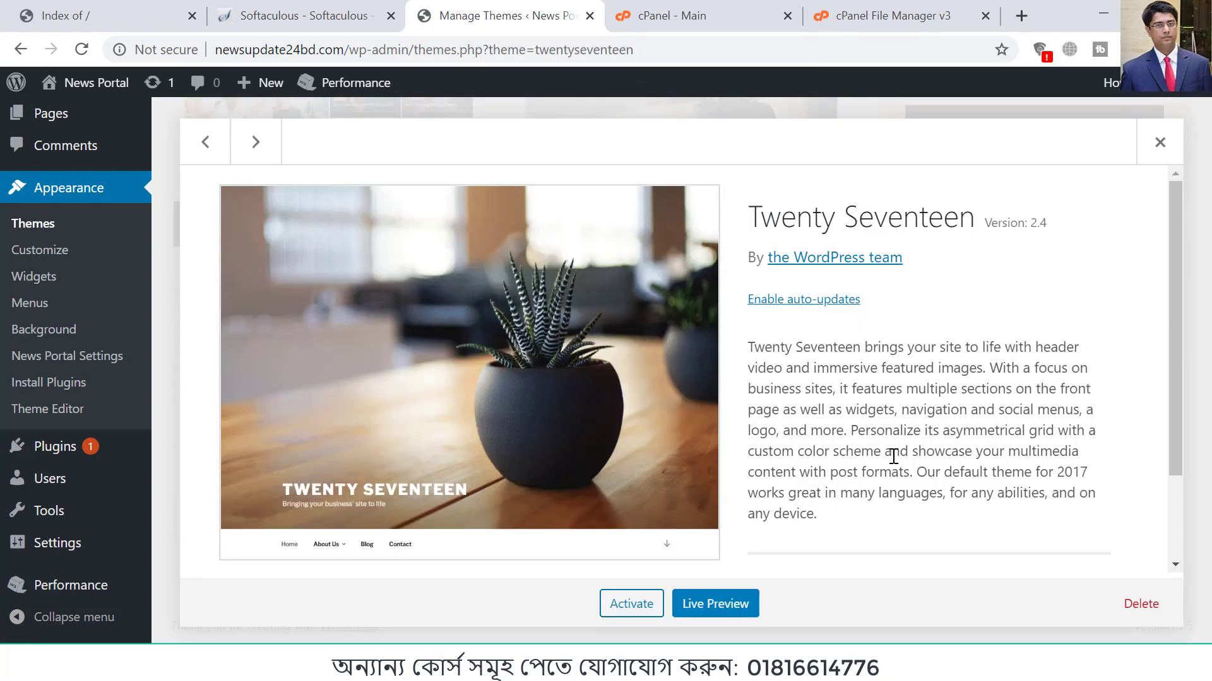
scroll(893, 455, "down", 2)
left_click(1141, 604)
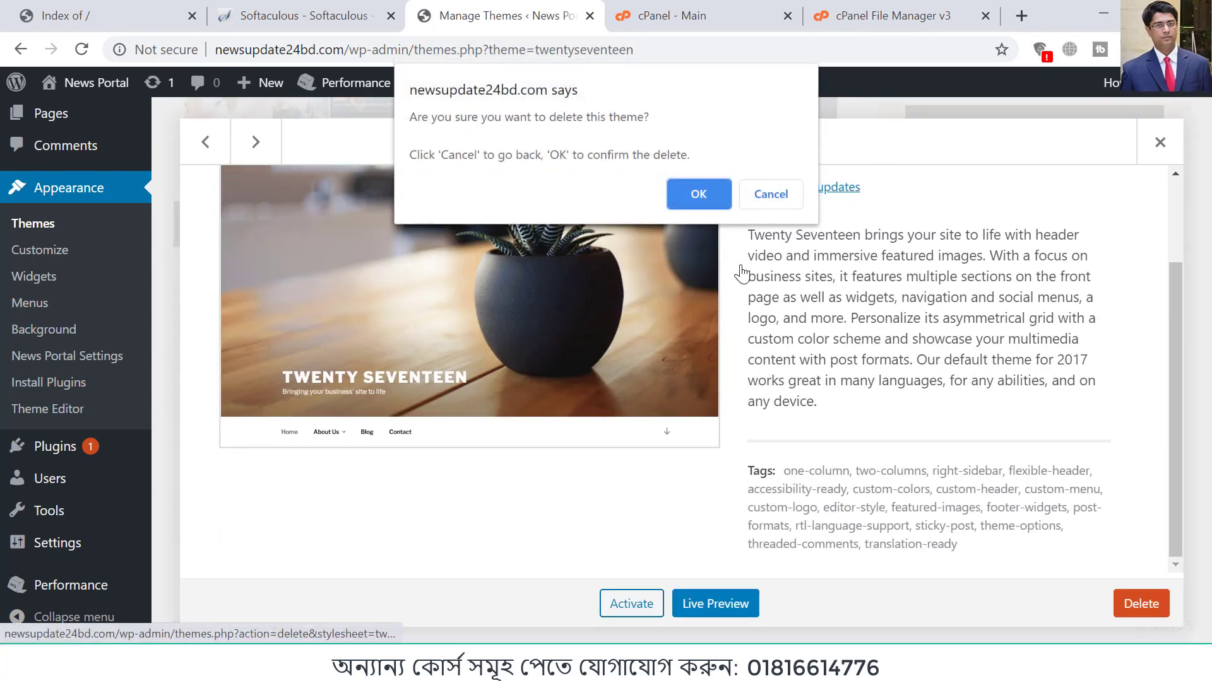
left_click(701, 197)
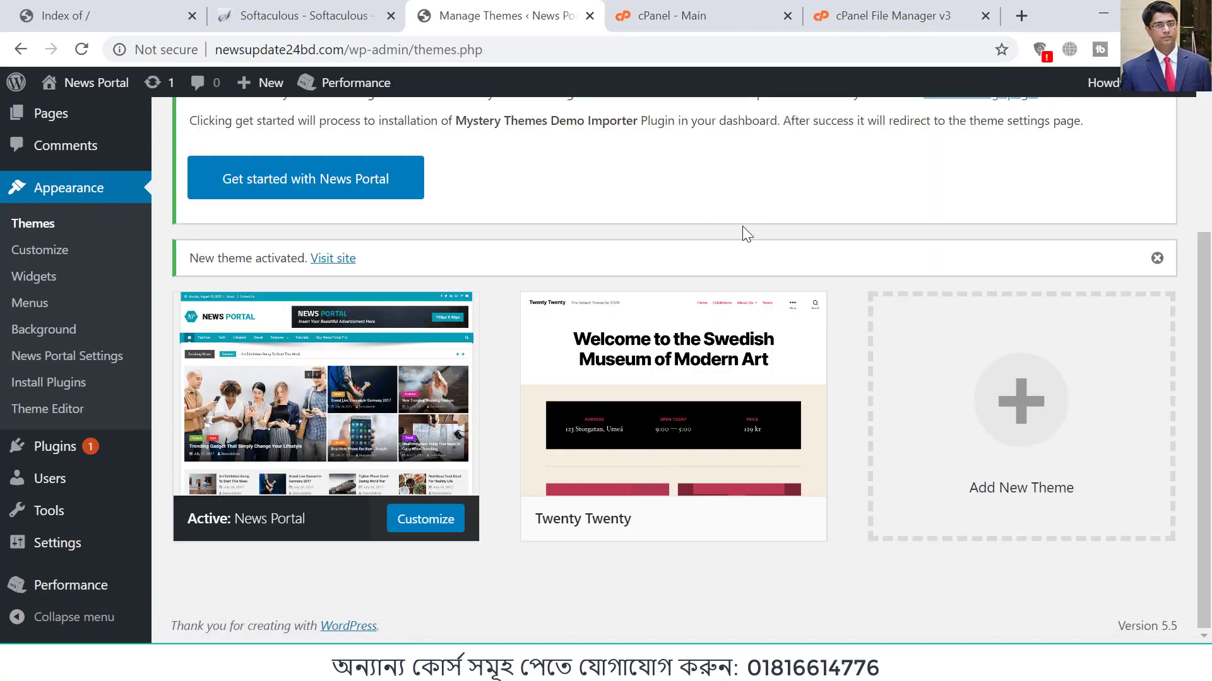
Step: Delete the unused Twenty Twenty theme from the installed themes and confirm the deletion
left_click(653, 416)
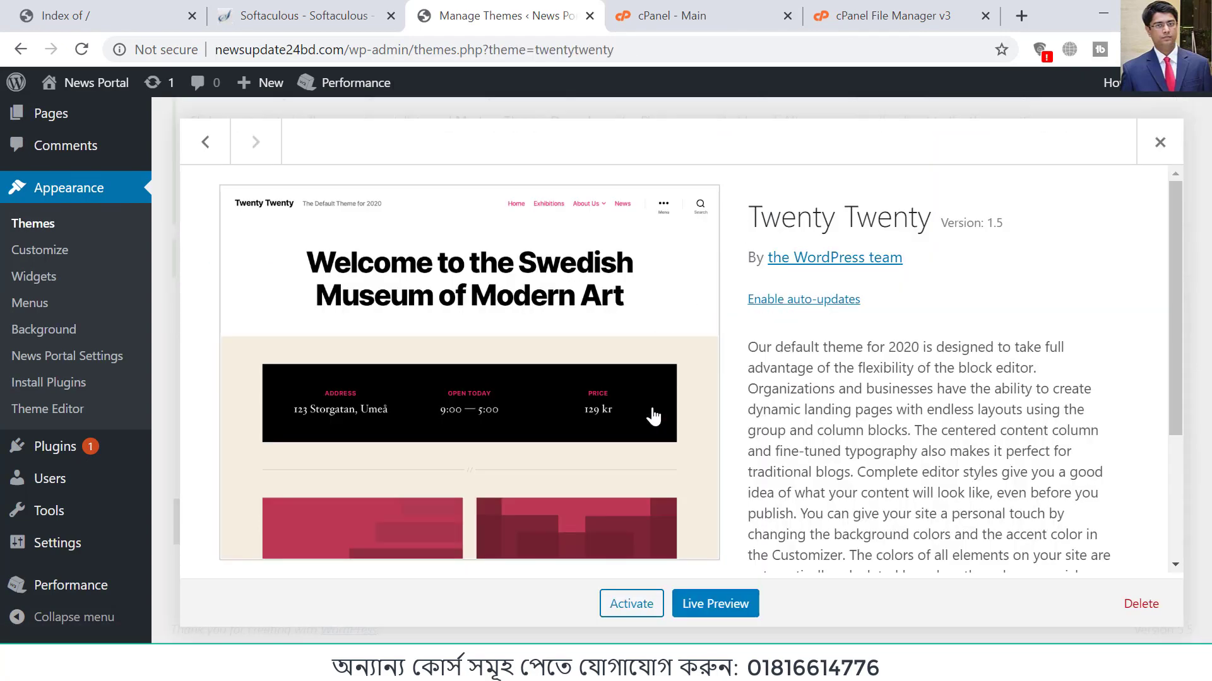
scroll(653, 417, "down", 3)
left_click(1141, 604)
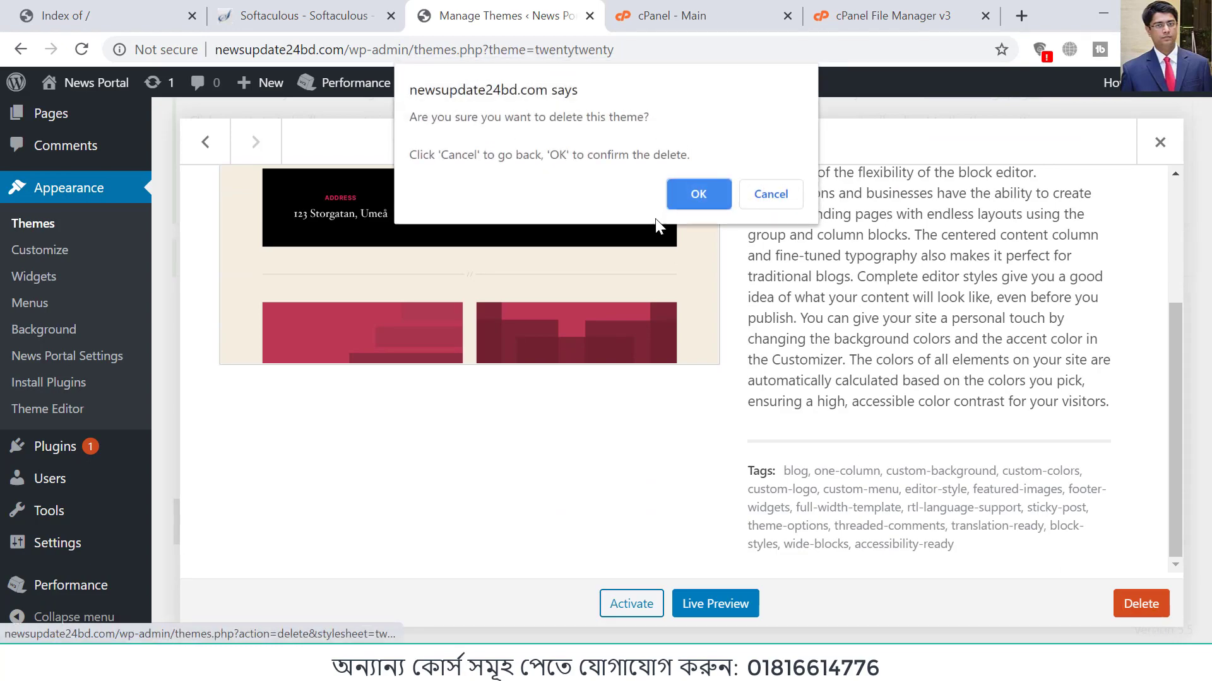
left_click(697, 194)
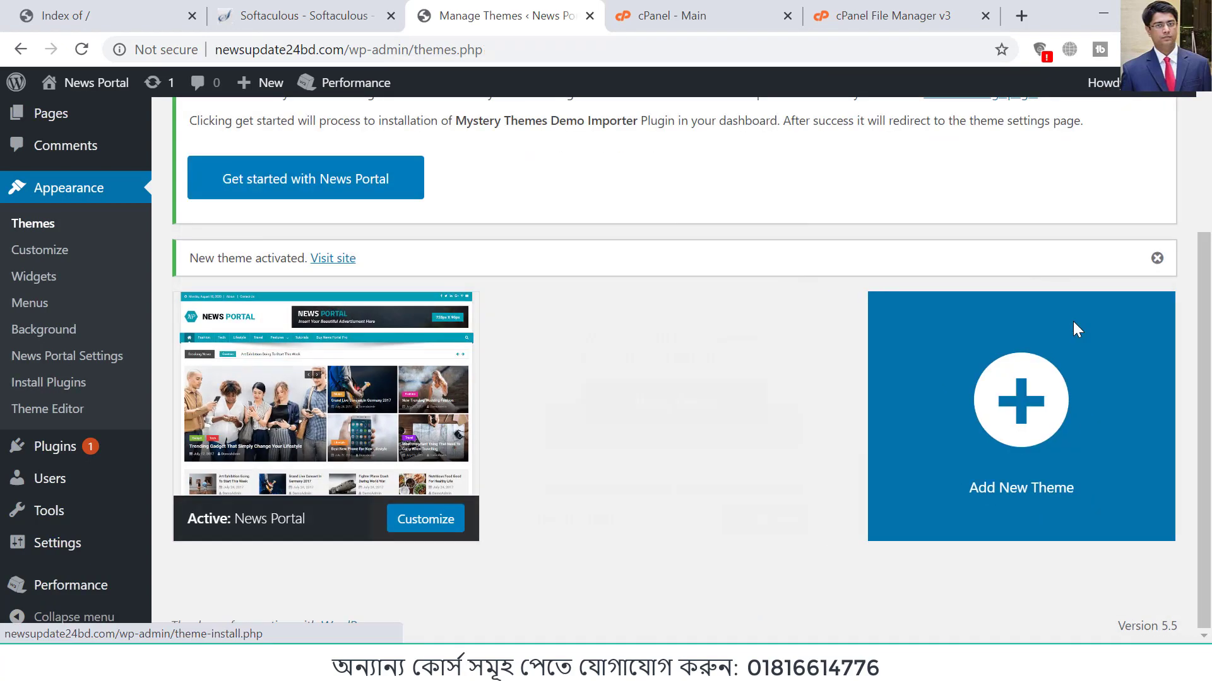
Step: Examine the active News Portal theme's preview, version, description and available options on the theme management page
scroll(723, 410, "up", 5)
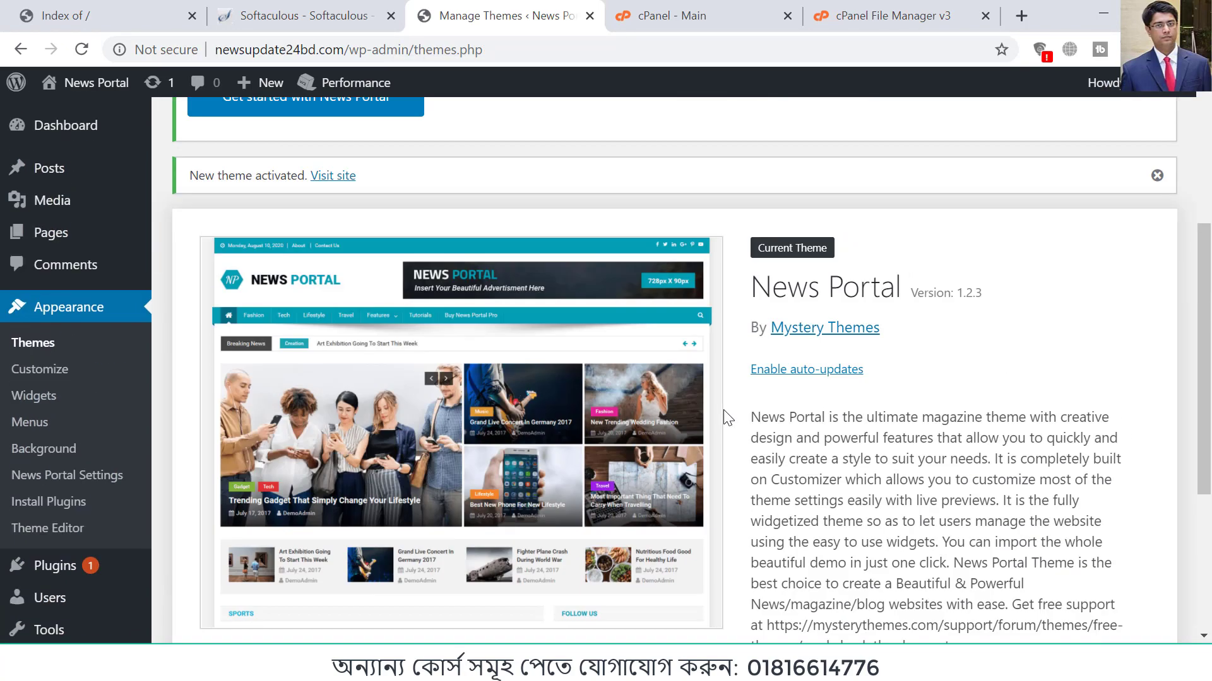
scroll(727, 417, "down", 5)
scroll(727, 416, "up", 3)
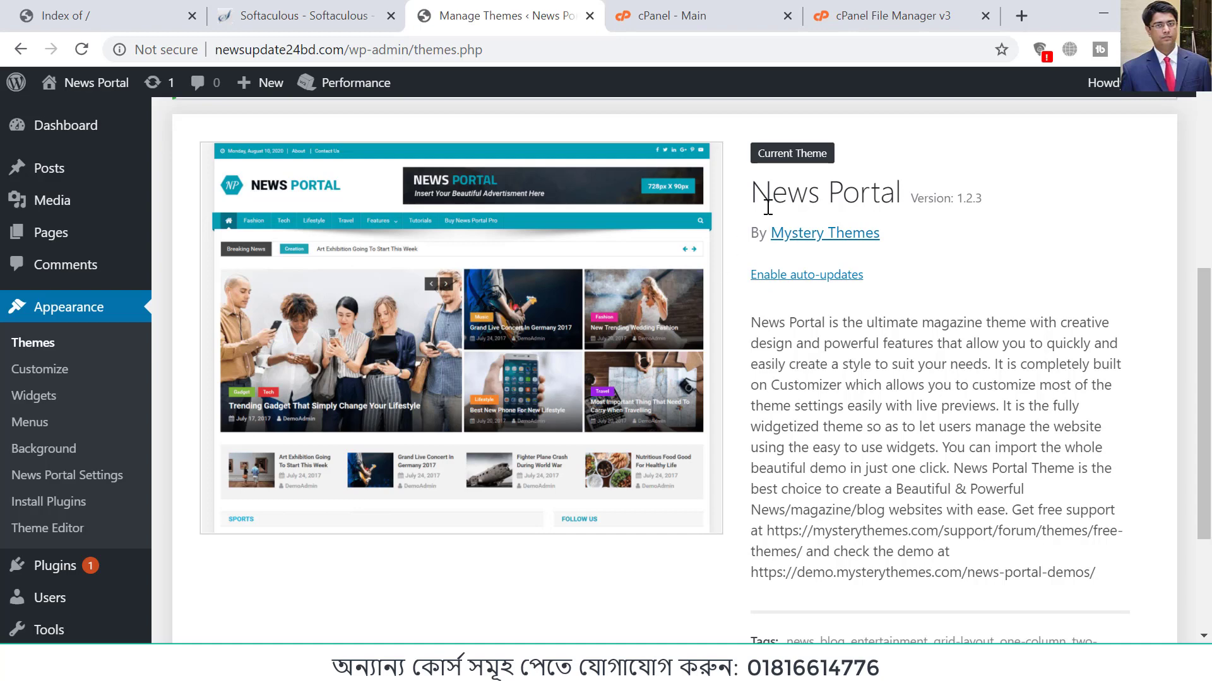
left_click_drag(751, 191, 988, 208)
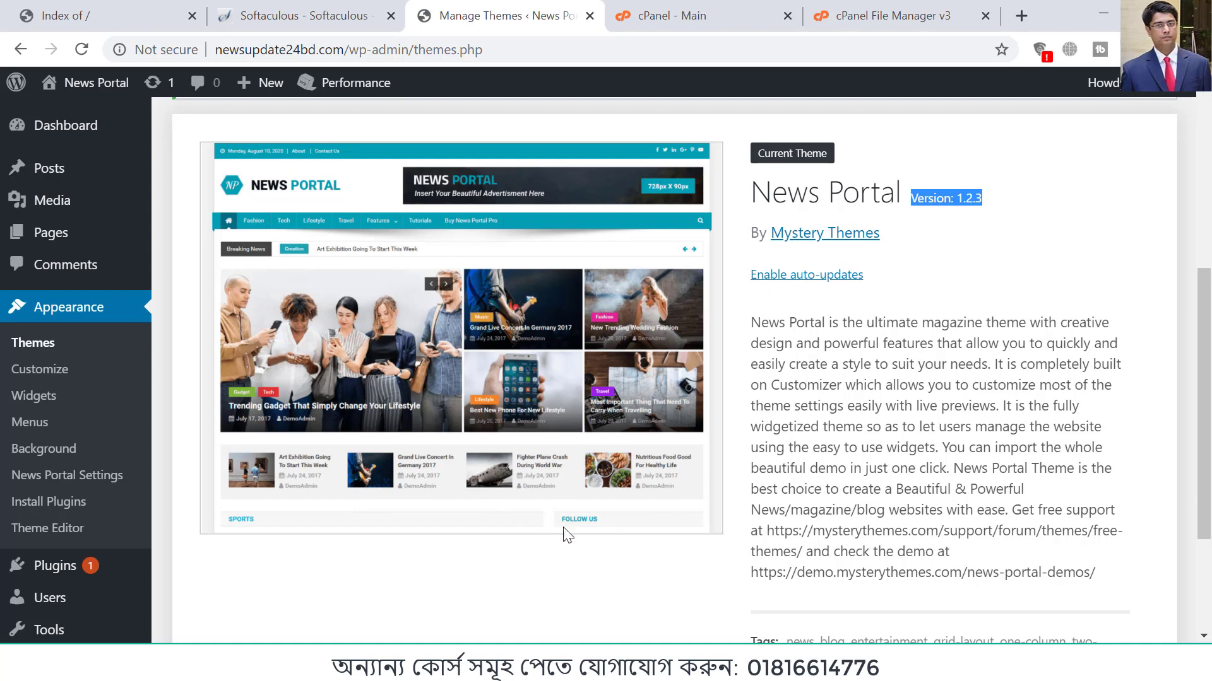
scroll(982, 529, "down", 3)
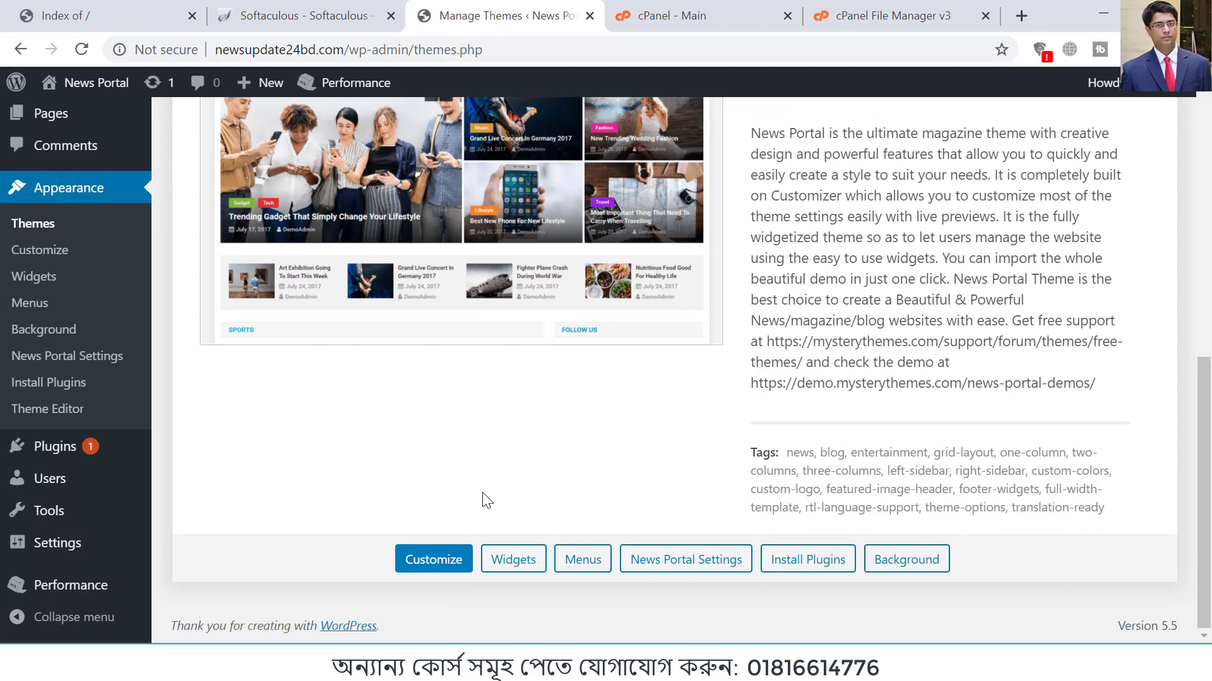
scroll(556, 489, "up", 10)
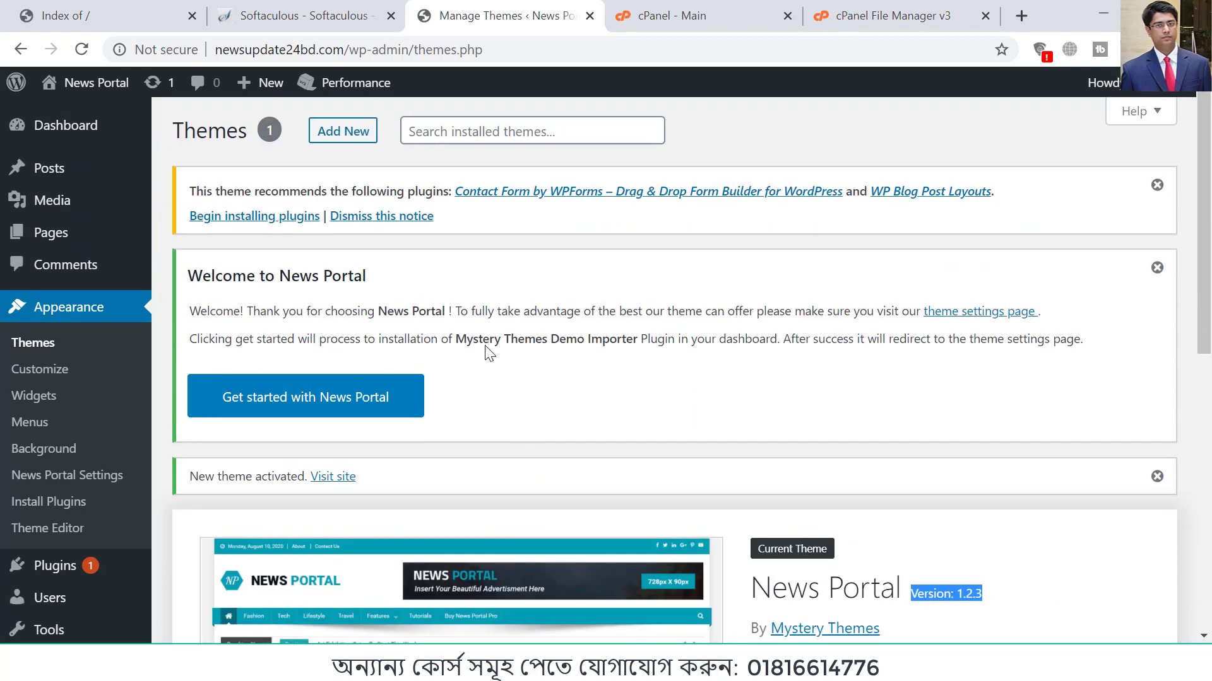